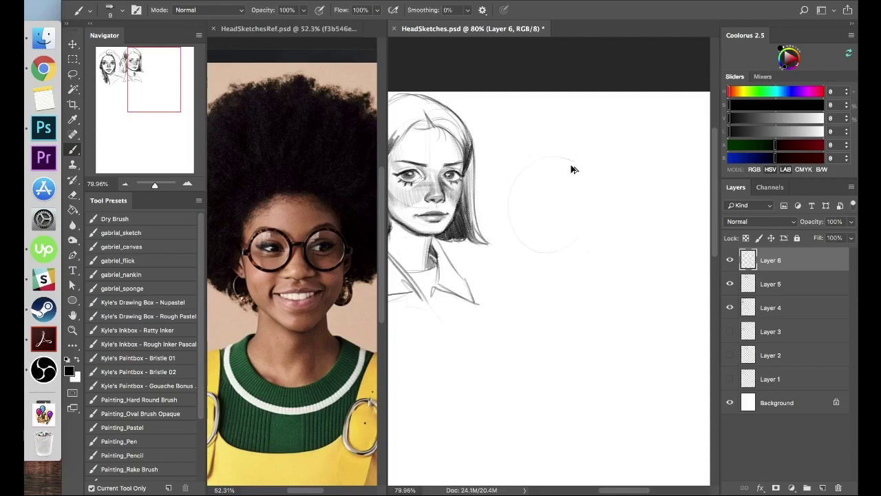
Sketch the new portrait's vertical centre line, almond eyes, nose, mouth, jaw and ears over the faint head circle.
drag(559, 166, 558, 230)
drag(559, 241, 577, 239)
mouse_move(518, 185)
mouse_down()
mouse_move(588, 175)
mouse_move(601, 229)
mouse_up()
drag(496, 198, 508, 219)
drag(509, 175, 527, 152)
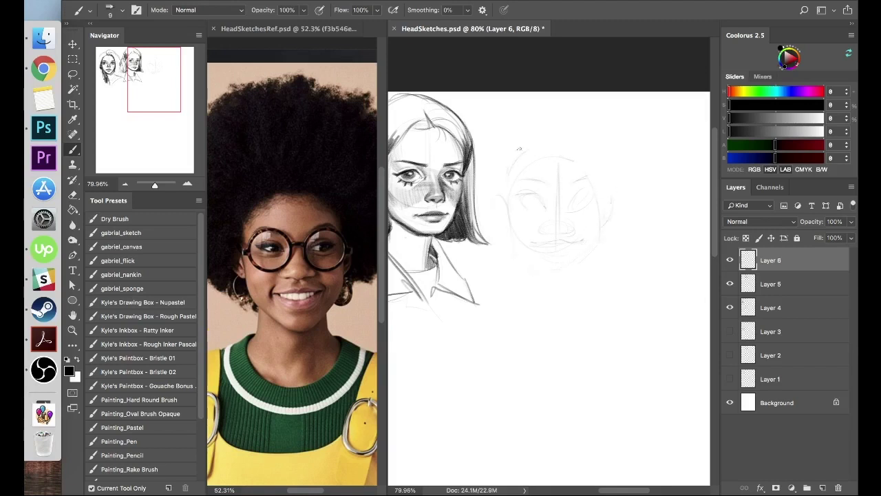
drag(498, 225, 513, 241)
Sketch both sides of the neck, the shoulder slope and the curved neckline below the new head.
drag(531, 273, 528, 294)
drag(583, 268, 597, 313)
drag(536, 297, 513, 320)
drag(518, 320, 589, 315)
Rough in the smiling lips, round glasses and hoop earrings on the new portrait.
drag(555, 250, 568, 249)
drag(521, 197, 545, 210)
drag(599, 249, 617, 241)
mouse_move(499, 225)
mouse_down()
mouse_move(493, 248)
mouse_move(542, 243)
mouse_up()
drag(550, 243, 583, 241)
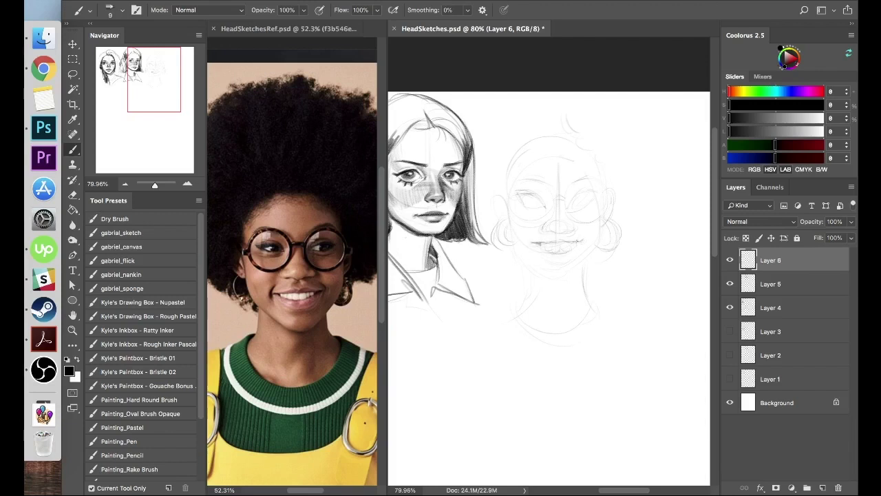
Darken the lower rims of the glasses and hatch light shading across the nose and cheeks.
key(x)
key(x)
mouse_move(511, 217)
mouse_down()
mouse_move(549, 228)
mouse_move(599, 222)
mouse_up()
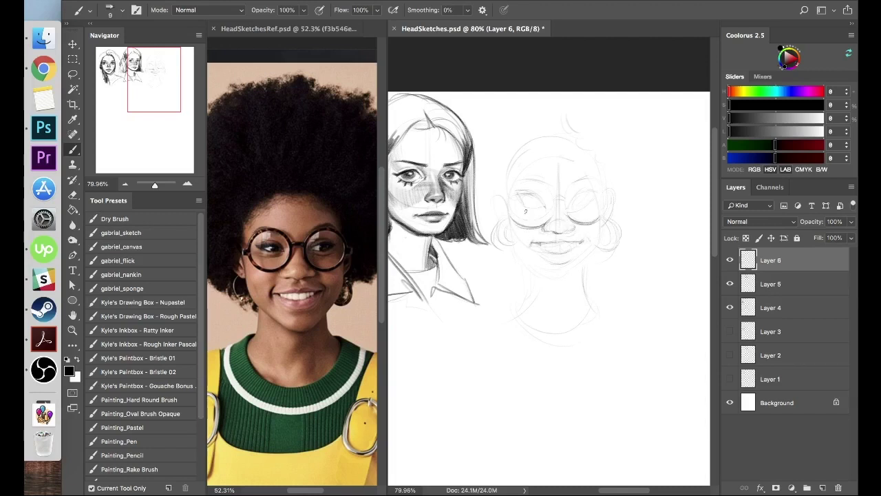
drag(515, 223, 612, 219)
key(super+z)
key(super+z)
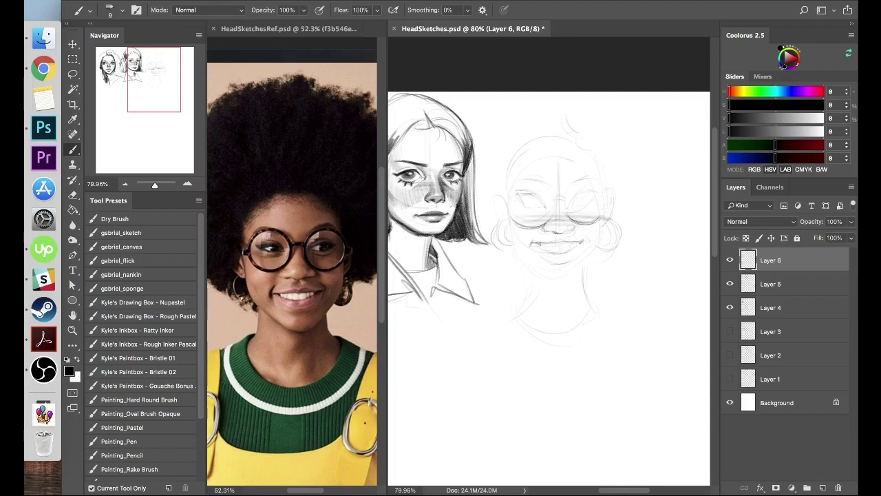
Sketch the irises and strengthen the mouth, jaw, neck and eyelid lines of the new portrait.
mouse_move(575, 195)
mouse_down()
mouse_move(595, 197)
mouse_move(591, 206)
mouse_up()
drag(527, 207, 541, 194)
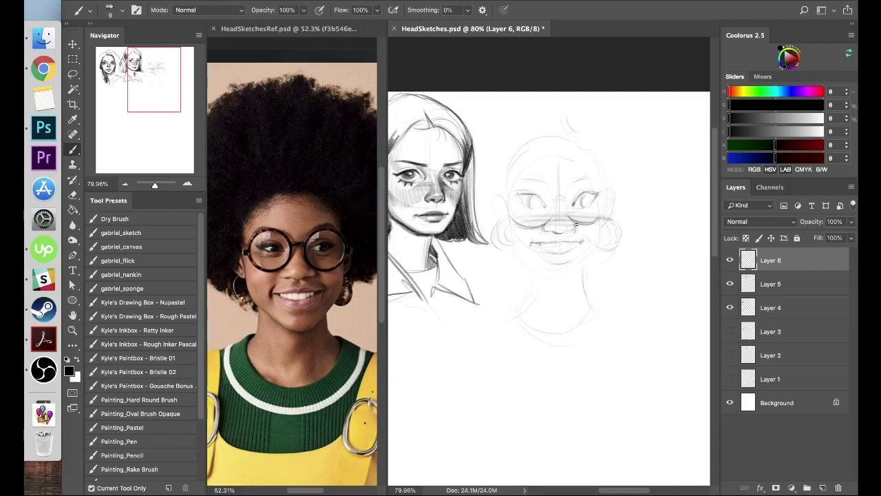
drag(559, 239, 585, 241)
mouse_move(546, 273)
mouse_down()
mouse_move(571, 275)
mouse_move(584, 296)
mouse_move(532, 313)
mouse_move(510, 202)
mouse_move(533, 208)
mouse_move(539, 197)
mouse_up()
drag(518, 192, 532, 207)
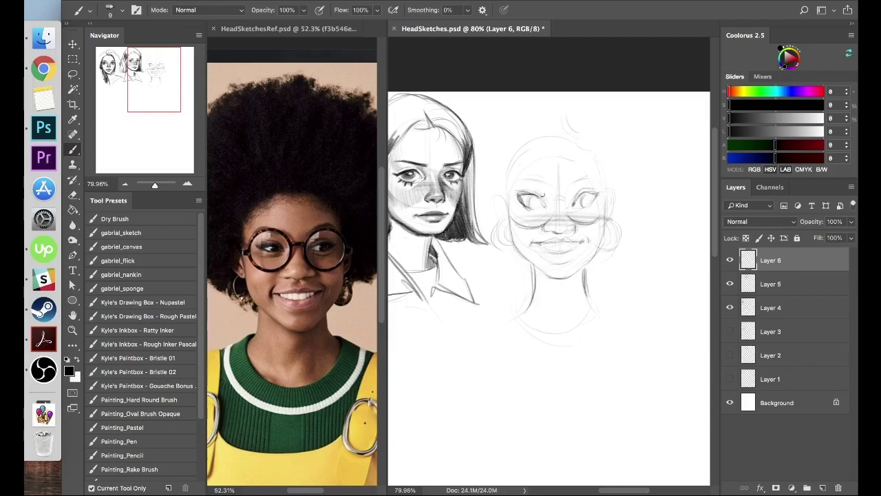
Darken the upper eyelids, draw the glasses bridge and shade the nose of the new portrait.
drag(574, 200, 601, 189)
drag(575, 200, 602, 189)
mouse_move(515, 199)
mouse_down()
mouse_move(524, 188)
mouse_move(535, 191)
mouse_up()
mouse_move(580, 210)
mouse_down()
mouse_move(594, 205)
mouse_move(551, 220)
mouse_up()
mouse_move(555, 207)
mouse_down()
mouse_move(565, 201)
mouse_move(577, 237)
mouse_move(558, 230)
mouse_up()
key(x)
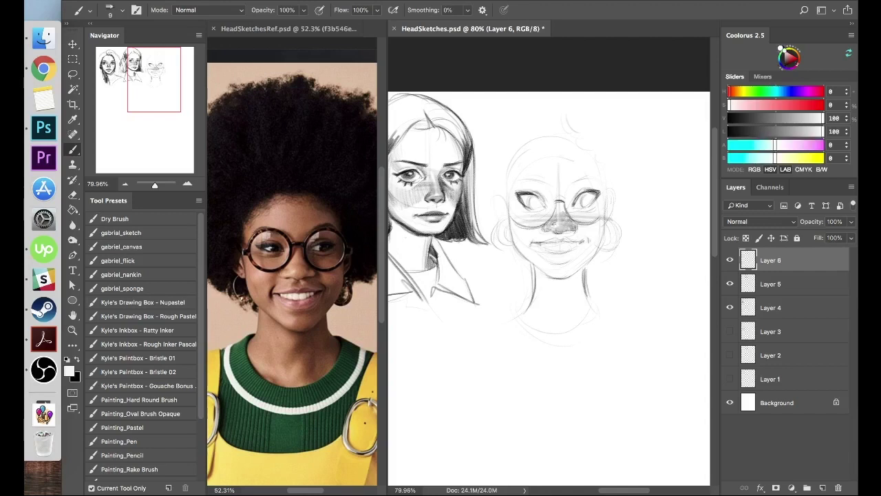
key(x)
Define the smiling lips and draw the upper rims and side arms of the round glasses.
mouse_move(545, 248)
mouse_down()
mouse_move(571, 252)
mouse_move(563, 242)
mouse_move(589, 239)
mouse_move(565, 252)
mouse_move(576, 261)
mouse_up()
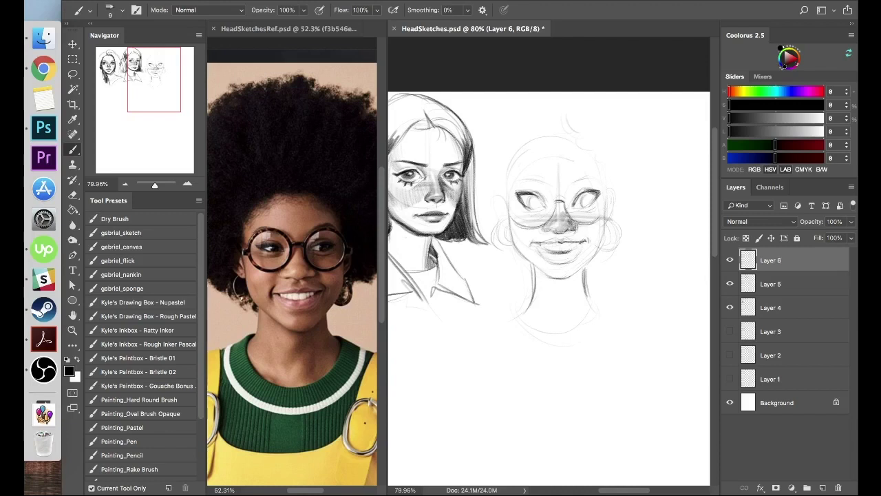
drag(577, 204, 601, 188)
drag(499, 201, 508, 201)
mouse_move(509, 192)
mouse_down()
mouse_move(536, 178)
mouse_move(554, 198)
mouse_up()
drag(521, 180, 606, 191)
mouse_move(534, 244)
mouse_down()
mouse_move(554, 252)
mouse_move(581, 242)
mouse_up()
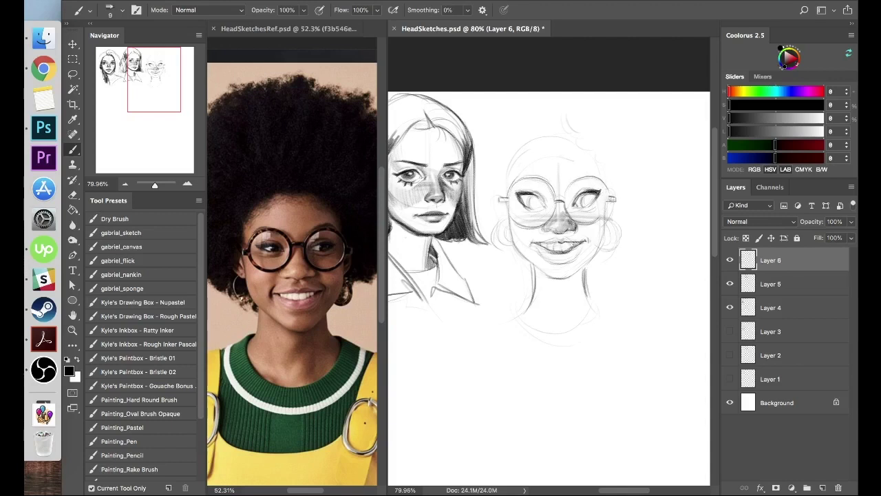
Shade the irises behind the glasses and strengthen the hoop earrings on both sides.
mouse_move(530, 206)
mouse_down()
mouse_move(535, 198)
mouse_move(592, 196)
mouse_up()
mouse_move(522, 195)
mouse_down()
mouse_move(542, 203)
mouse_move(546, 191)
mouse_up()
mouse_move(515, 241)
mouse_down()
mouse_move(503, 223)
mouse_move(502, 246)
mouse_up()
drag(606, 223, 614, 249)
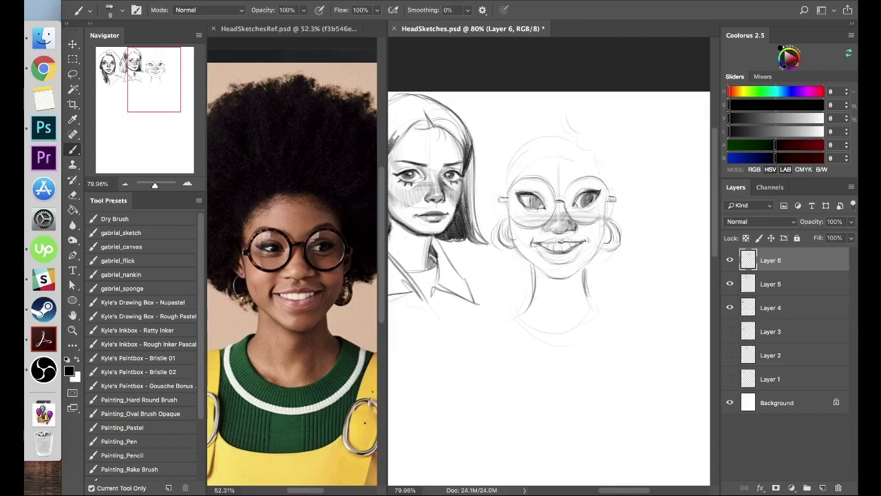
Darken and complete the circular rims of both glasses lenses.
mouse_move(517, 179)
mouse_down()
mouse_move(535, 176)
mouse_move(549, 191)
mouse_up()
drag(508, 205, 521, 222)
drag(511, 188, 528, 226)
mouse_move(530, 177)
mouse_down()
mouse_move(554, 205)
mouse_move(547, 226)
mouse_move(551, 195)
mouse_move(587, 178)
mouse_move(596, 215)
mouse_up()
key(x)
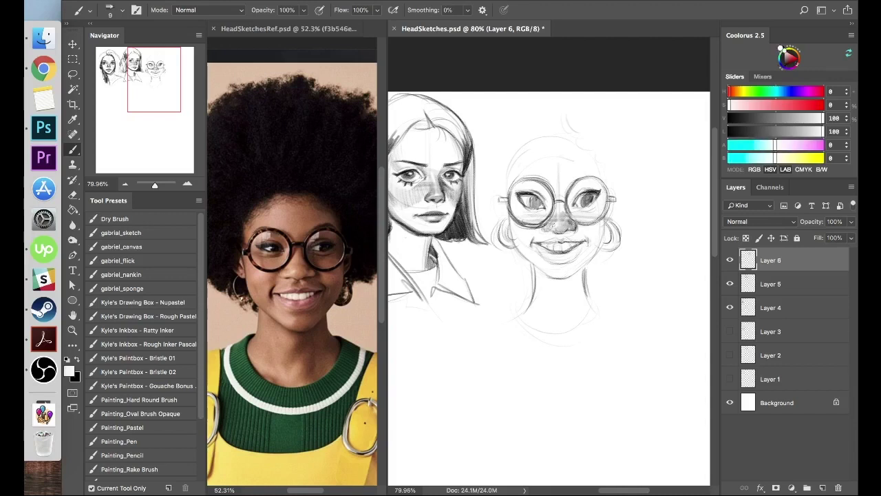
Reinforce the nose and smile corners, and draw the headband's curved edges across the forehead.
key(x)
mouse_move(548, 228)
mouse_down()
mouse_move(555, 230)
mouse_move(518, 249)
mouse_move(555, 277)
mouse_move(602, 245)
mouse_up()
drag(516, 180, 598, 164)
mouse_move(512, 182)
mouse_down()
mouse_move(551, 156)
mouse_move(605, 167)
mouse_move(610, 196)
mouse_move(573, 222)
mouse_move(594, 204)
mouse_up()
Sketch loose curls beside the ears and neck, and fill the headband with a round dotted pattern.
drag(511, 217, 515, 239)
drag(506, 209, 486, 226)
mouse_move(617, 210)
mouse_down()
mouse_move(627, 229)
mouse_move(684, 212)
mouse_up()
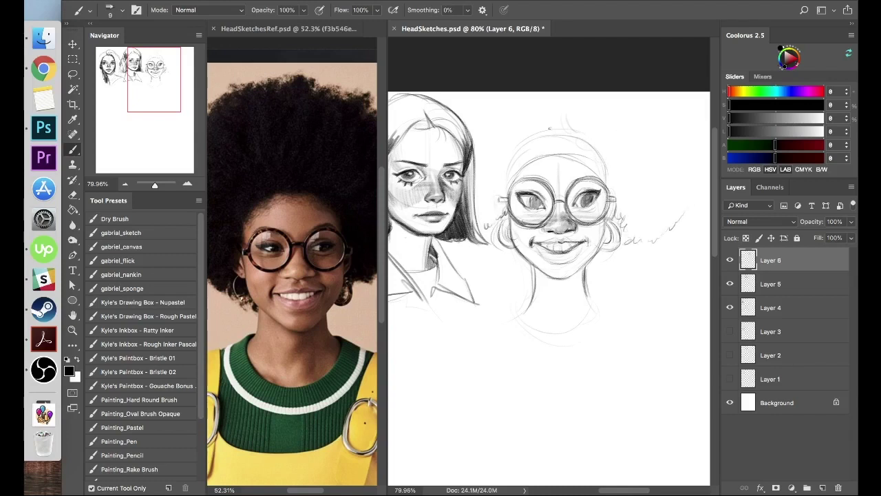
mouse_move(539, 137)
mouse_down()
mouse_move(505, 195)
mouse_move(572, 140)
mouse_move(522, 148)
mouse_move(559, 153)
mouse_move(510, 177)
mouse_up()
mouse_move(521, 259)
mouse_down()
mouse_move(491, 280)
mouse_move(512, 259)
mouse_up()
drag(508, 259, 518, 276)
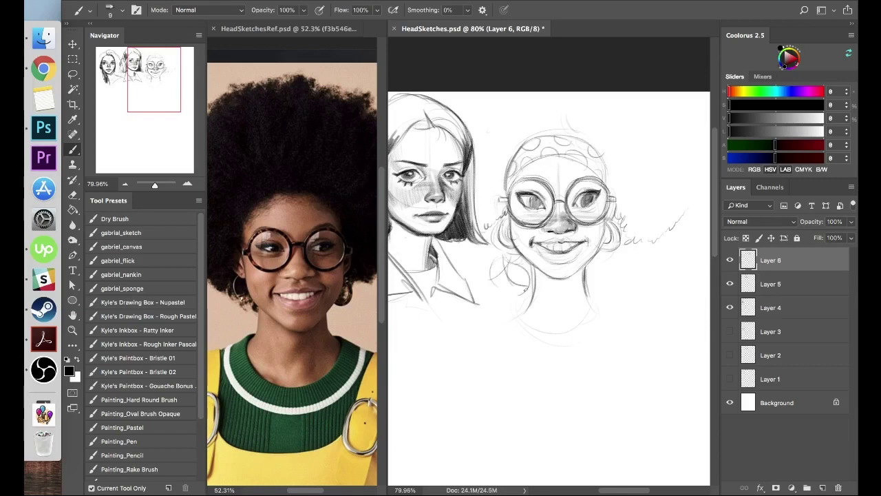
Darken the upper lip line and shade the lips of the smiling mouth.
drag(540, 246, 560, 252)
drag(559, 243, 580, 242)
mouse_move(558, 239)
mouse_down()
mouse_move(546, 243)
mouse_move(572, 261)
mouse_move(558, 263)
mouse_move(579, 249)
mouse_move(558, 263)
mouse_move(566, 265)
mouse_up()
key(x)
key(x)
Shade the shadow under the chin and darken the neck's side line and jaw edge.
mouse_move(555, 265)
mouse_down()
mouse_move(565, 263)
mouse_move(537, 279)
mouse_move(582, 285)
mouse_move(584, 267)
mouse_move(590, 283)
mouse_move(572, 302)
mouse_up()
key(x)
key(x)
mouse_move(582, 272)
mouse_down()
mouse_move(572, 334)
mouse_move(601, 322)
mouse_up()
drag(584, 273, 604, 205)
Thicken the round glasses frames, bridge and hinges with dark strokes.
drag(533, 181, 516, 187)
drag(582, 187, 601, 181)
mouse_move(544, 178)
mouse_down()
mouse_move(560, 198)
mouse_move(609, 212)
mouse_move(603, 219)
mouse_move(616, 200)
mouse_up()
drag(597, 180, 610, 201)
mouse_move(500, 195)
mouse_down()
mouse_move(515, 222)
mouse_move(530, 176)
mouse_move(555, 207)
mouse_move(520, 222)
mouse_move(540, 225)
mouse_up()
mouse_move(566, 208)
mouse_down()
mouse_move(589, 224)
mouse_move(596, 178)
mouse_up()
mouse_move(586, 178)
mouse_down()
mouse_move(606, 184)
mouse_move(593, 207)
mouse_move(598, 198)
mouse_up()
Darken the eyelids and pupils behind the lenses and add light shading beneath the eyes.
drag(529, 194, 586, 191)
mouse_move(574, 197)
mouse_down()
mouse_move(586, 190)
mouse_move(577, 186)
mouse_move(584, 190)
mouse_up()
drag(533, 203, 552, 183)
drag(580, 211, 597, 206)
drag(522, 208, 544, 211)
mouse_move(522, 220)
mouse_down()
mouse_move(534, 208)
mouse_move(591, 209)
mouse_up()
drag(581, 216, 597, 210)
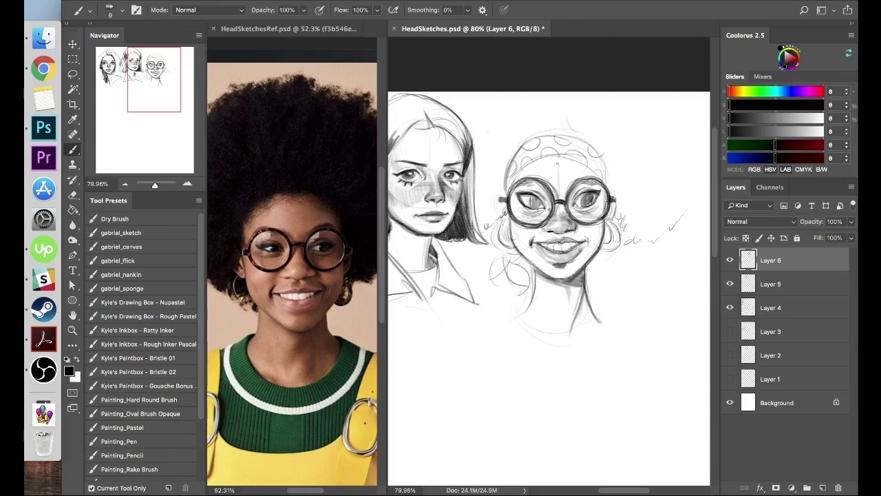
Draw loose looping curls above and around the headband, and darken the headband's edge.
mouse_move(581, 157)
mouse_down()
mouse_move(530, 169)
mouse_move(605, 135)
mouse_up()
drag(542, 126, 609, 110)
drag(605, 159, 623, 119)
mouse_move(530, 136)
mouse_down()
mouse_move(546, 133)
mouse_move(496, 155)
mouse_up()
Define the ears, the side edges of the face and the hoop earrings.
mouse_move(506, 210)
mouse_down()
mouse_move(500, 243)
mouse_move(510, 240)
mouse_up()
drag(618, 212, 609, 249)
drag(614, 198, 617, 219)
drag(501, 197, 497, 219)
Darken the neck line and draw the curved double collar of the shirt.
drag(534, 265, 520, 318)
mouse_move(515, 316)
mouse_down()
mouse_move(582, 336)
mouse_move(612, 321)
mouse_up()
mouse_move(498, 314)
mouse_down()
mouse_move(524, 304)
mouse_move(623, 330)
mouse_up()
Add white highlights to the pupils and darken the lashes and irises with black.
mouse_move(590, 196)
mouse_down()
mouse_move(583, 207)
mouse_move(588, 196)
mouse_up()
key(x)
drag(528, 197, 541, 204)
key(x)
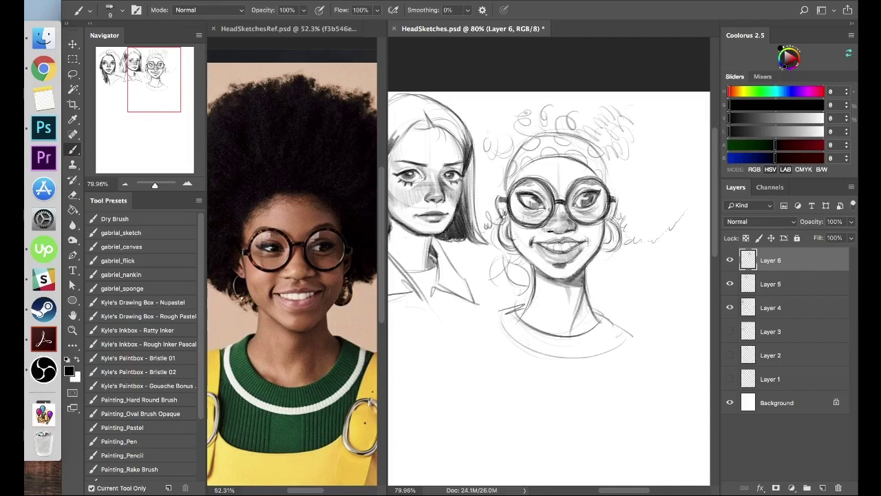
drag(577, 199, 600, 190)
drag(518, 195, 525, 202)
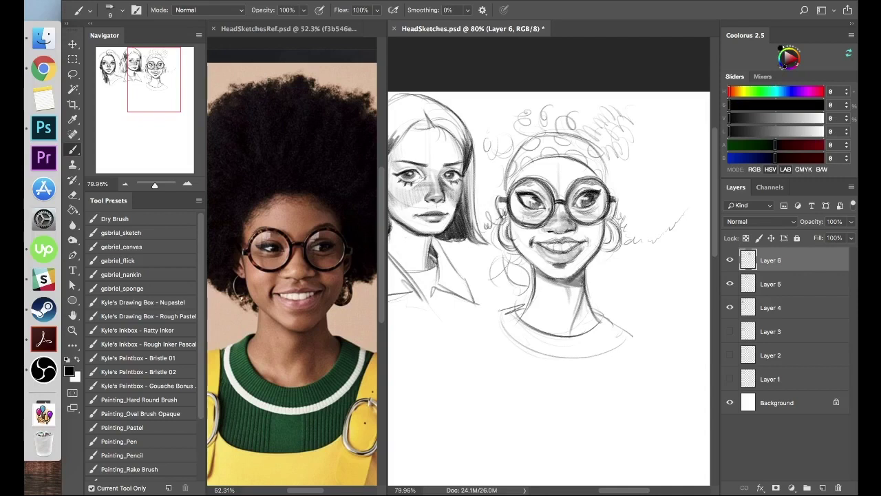
drag(597, 193, 587, 207)
Touch up the lips and face shading of the glasses portrait with alternating white and black strokes.
key(x)
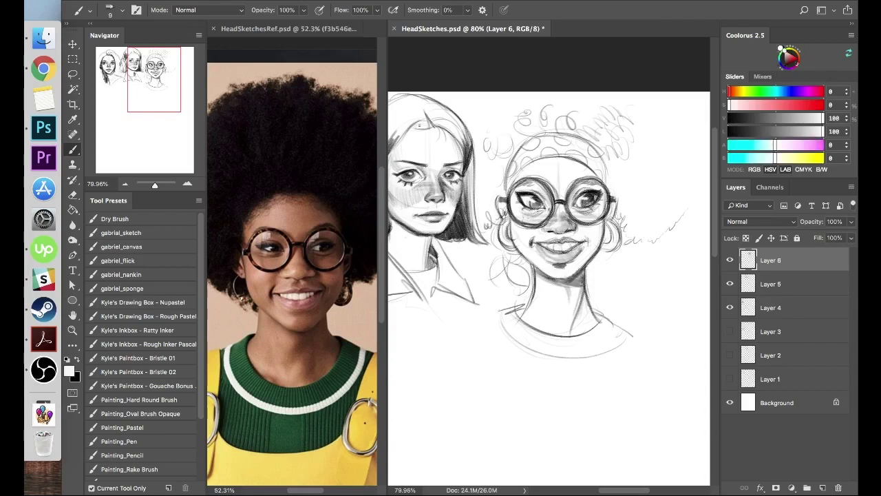
key(x)
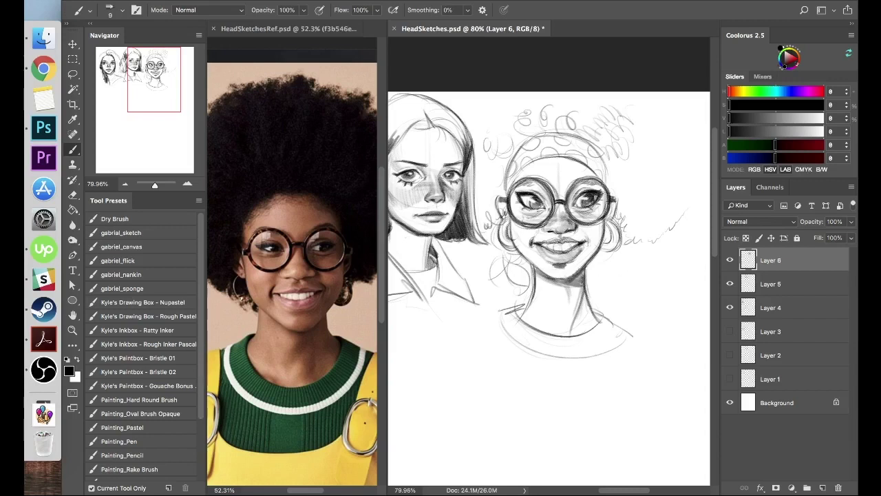
drag(560, 253, 562, 258)
key(x)
key(x)
key(x)
key(x)
key(x)
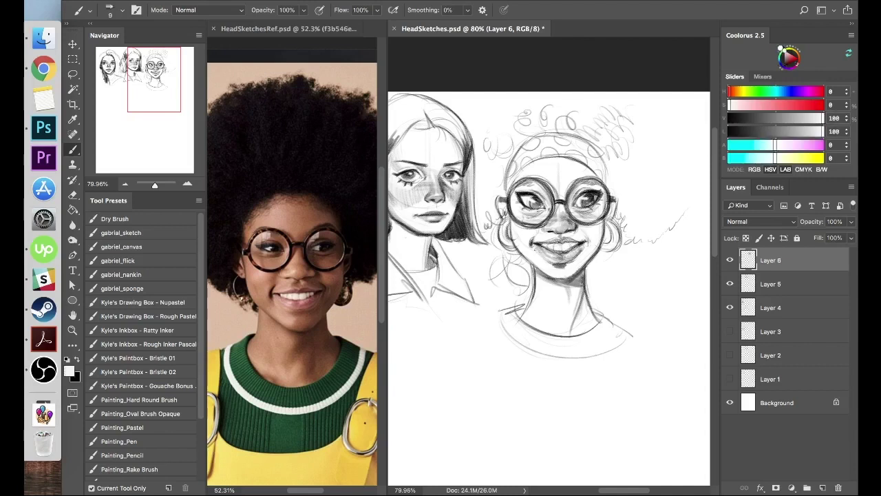
key(x)
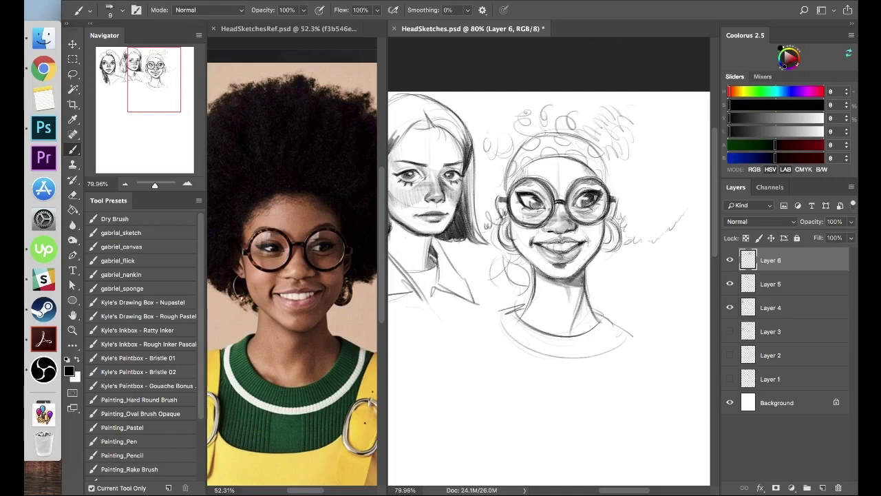
scroll(615, 237, down, 5)
scroll(614, 261, up, 5)
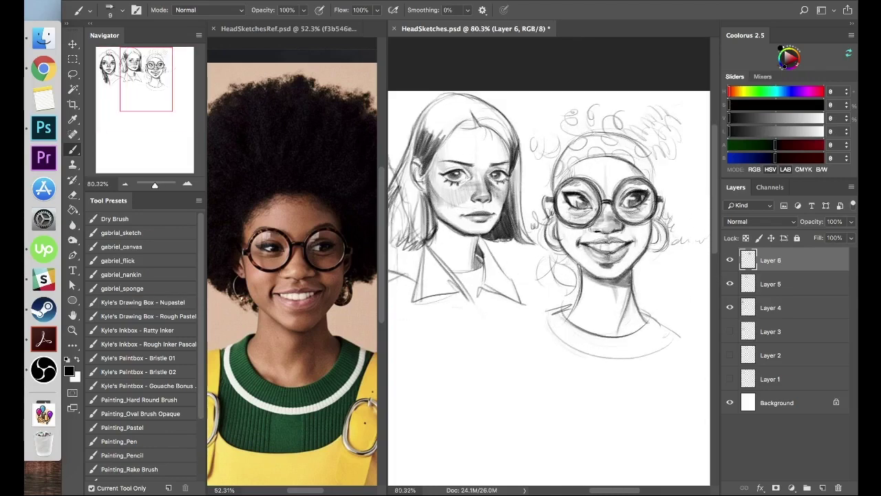
key(x)
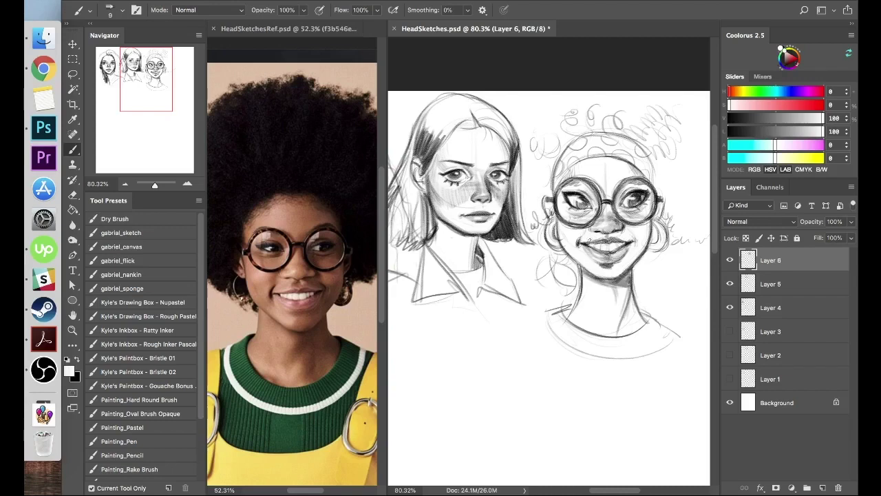
key(x)
key(x)
key(x)
key(z)
key(x)
key(x)
key(x)
key(x)
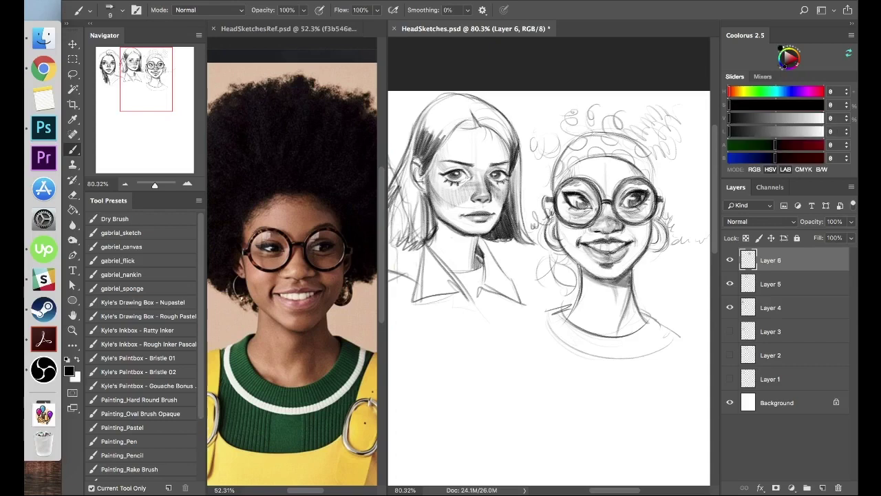
key(x)
key(x)
key(x)
Scale the glasses portrait down slightly beside the middle portrait, and return to the Brush tool.
drag(681, 245, 660, 244)
drag(606, 241, 546, 237)
key(v)
drag(645, 321, 634, 308)
key(Return)
drag(544, 254, 569, 260)
key(b)
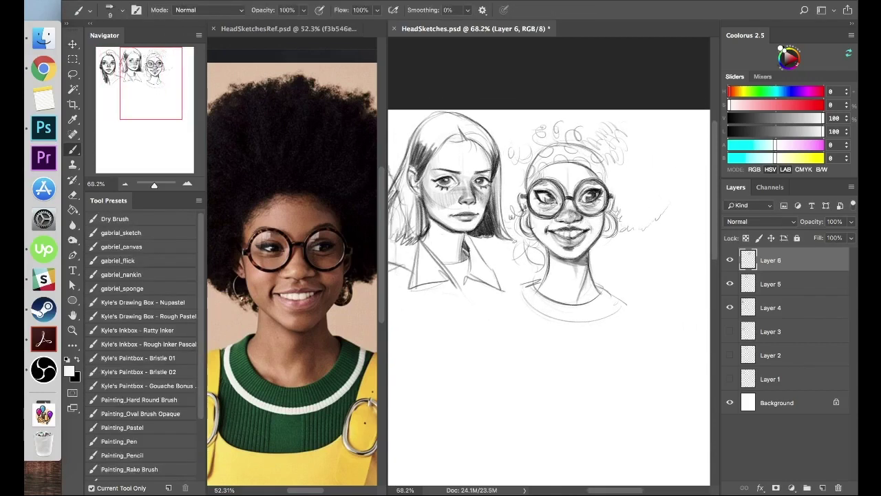
Sketch the wide outer outline of the curly afro around the glasses portrait in black.
key(x)
drag(654, 143, 665, 174)
drag(664, 190, 658, 205)
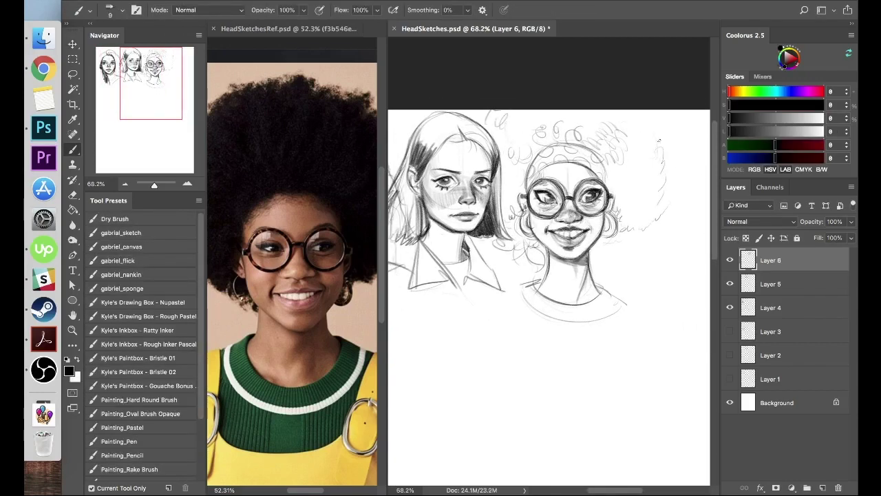
drag(654, 119, 663, 144)
drag(685, 205, 654, 204)
drag(554, 246, 570, 246)
Show the short-haired, freckled portrait in HeadSketchesRef.psd, and add a new layer to HeadSketches.psd for the next head.
click(288, 29)
click(730, 378)
drag(337, 301, 313, 301)
click(547, 335)
mouse_move(523, 295)
mouse_down()
mouse_move(545, 295)
mouse_move(540, 285)
mouse_up()
click(822, 487)
Sketch a head circle below the first two portraits with tilted brow and centre guidelines, nose and mouth marks.
drag(504, 260, 601, 304)
drag(590, 282, 585, 255)
drag(517, 270, 582, 244)
drag(553, 265, 568, 308)
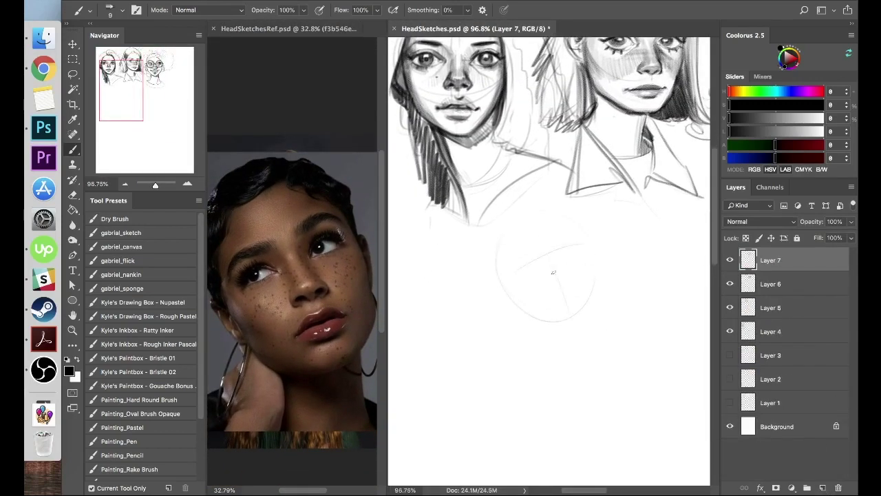
drag(562, 248, 586, 243)
drag(563, 292, 552, 305)
mouse_move(577, 287)
mouse_down()
mouse_move(584, 294)
mouse_move(564, 314)
mouse_up()
Sketch the jaw, both ears and the neck of the tilted head.
drag(512, 297, 587, 338)
drag(610, 276, 605, 312)
drag(492, 281, 516, 320)
drag(602, 322, 611, 391)
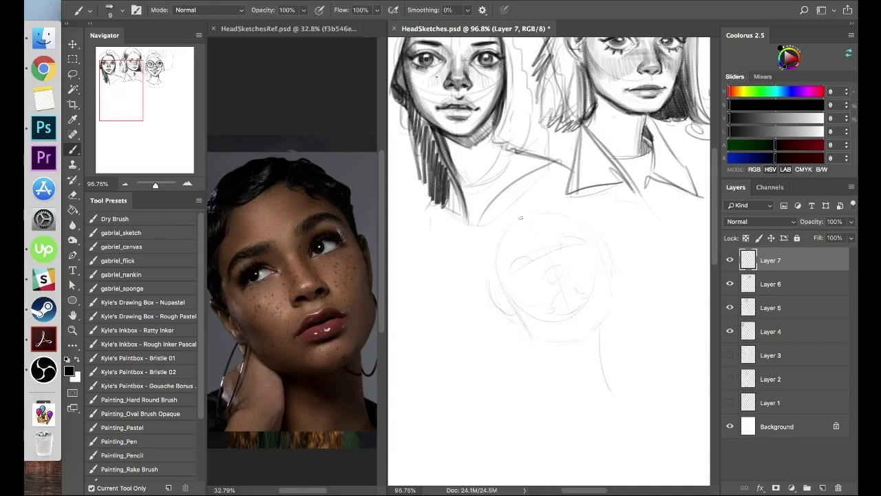
Outline the short wavy hair and rough in the raised hand beside the tilted head's neck.
click(292, 275)
drag(537, 208, 498, 234)
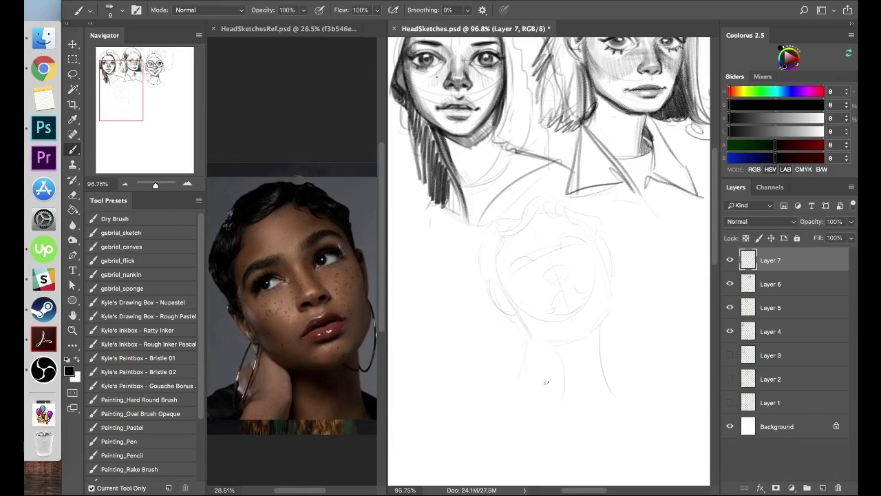
drag(532, 383, 524, 411)
Refine the tilted head's side and jaw contour, and sketch in its eyes, nose and lips.
drag(501, 269, 508, 302)
drag(565, 336, 526, 329)
mouse_move(513, 265)
mouse_down()
mouse_move(525, 274)
mouse_move(537, 246)
mouse_up()
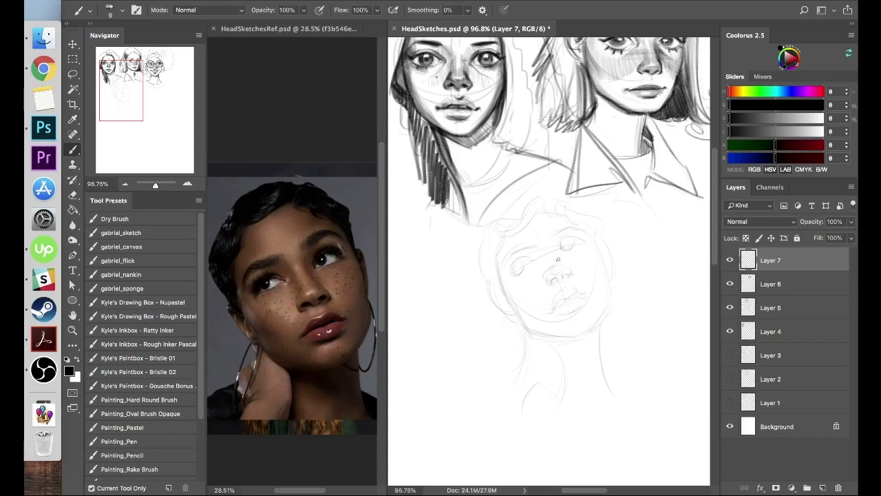
Shade across the tilted head's nose bridge and darken the face's side contours and ear edge.
drag(522, 279, 599, 250)
mouse_move(525, 275)
mouse_down()
mouse_move(595, 251)
mouse_move(610, 256)
mouse_move(612, 292)
mouse_up()
drag(605, 259, 608, 293)
drag(502, 277, 530, 327)
mouse_move(523, 257)
mouse_down()
mouse_move(515, 274)
mouse_move(519, 268)
mouse_up()
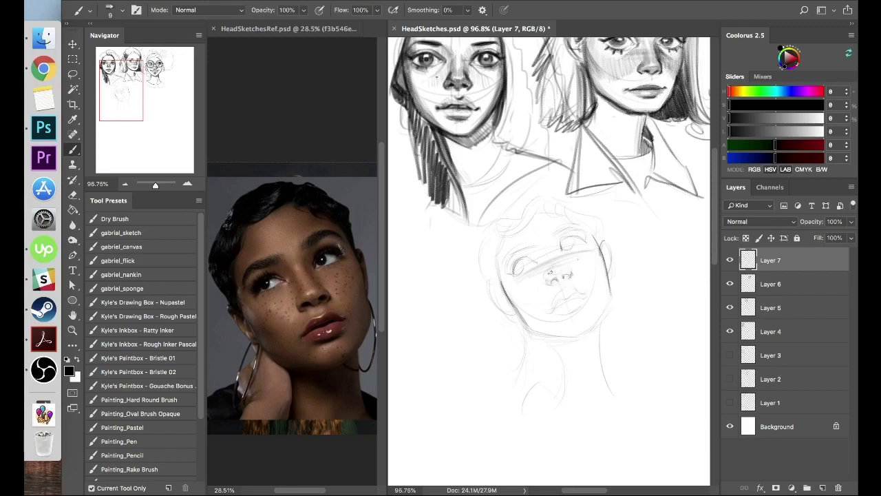
Shade the tilted head's upper eyelids and the area under the lower lip.
drag(519, 264, 532, 260)
drag(562, 242, 585, 235)
mouse_move(510, 275)
mouse_down()
mouse_move(511, 259)
mouse_move(586, 234)
mouse_up()
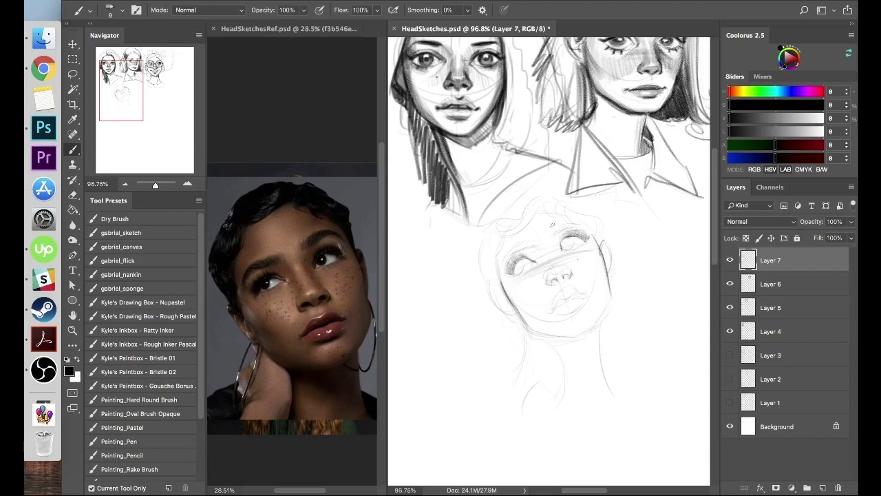
mouse_move(559, 290)
mouse_down()
mouse_move(573, 287)
mouse_move(550, 309)
mouse_move(584, 296)
mouse_move(582, 315)
mouse_up()
Firm up the tilted head's jaw and neck line, and draw a hoop earring on each side.
mouse_move(526, 321)
mouse_down()
mouse_move(565, 335)
mouse_move(590, 330)
mouse_move(610, 303)
mouse_move(599, 324)
mouse_move(605, 387)
mouse_up()
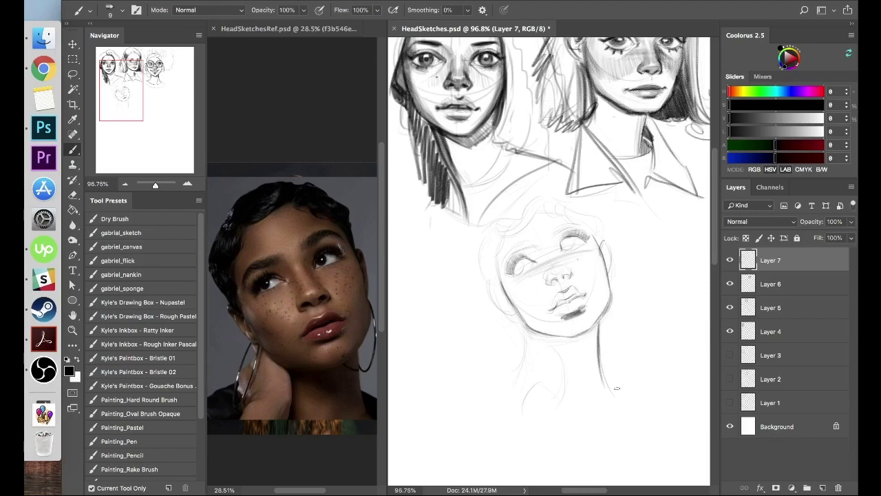
drag(610, 298, 620, 351)
mouse_move(513, 318)
mouse_down()
mouse_move(495, 380)
mouse_move(503, 379)
mouse_up()
Shade the irises, darken the upper lash lines and sketch the eyebrows of the tilted head.
drag(513, 271, 526, 263)
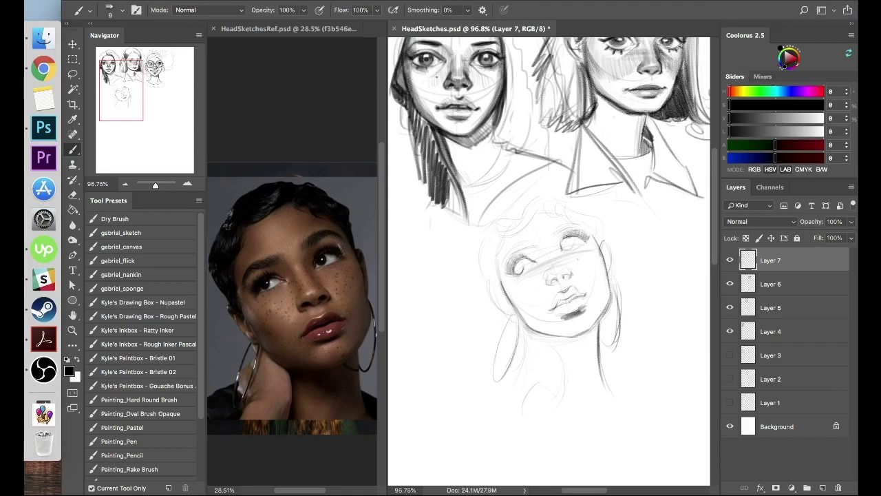
mouse_move(563, 239)
mouse_down()
mouse_move(573, 252)
mouse_move(520, 274)
mouse_up()
drag(514, 266, 526, 274)
mouse_move(563, 238)
mouse_down()
mouse_move(574, 249)
mouse_move(571, 282)
mouse_move(556, 270)
mouse_move(553, 277)
mouse_move(555, 253)
mouse_move(589, 220)
mouse_up()
mouse_move(527, 248)
mouse_down()
mouse_move(534, 240)
mouse_move(518, 251)
mouse_up()
mouse_move(503, 267)
mouse_down()
mouse_move(519, 244)
mouse_move(585, 232)
mouse_up()
drag(514, 265, 587, 232)
Darken the nostrils and underside of the tilted head's nose, undoing the stray strokes.
mouse_move(553, 269)
mouse_down()
mouse_move(529, 287)
mouse_move(598, 252)
mouse_move(565, 277)
mouse_up()
key(super+z)
key(super+z)
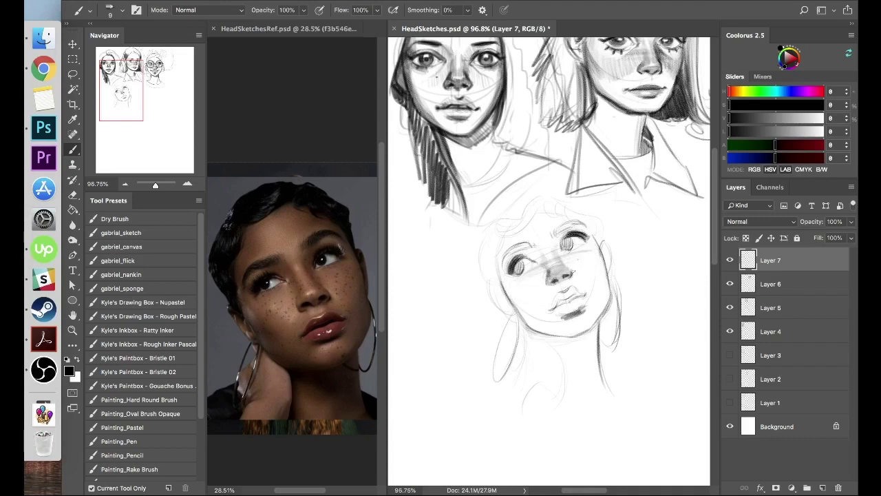
key(x)
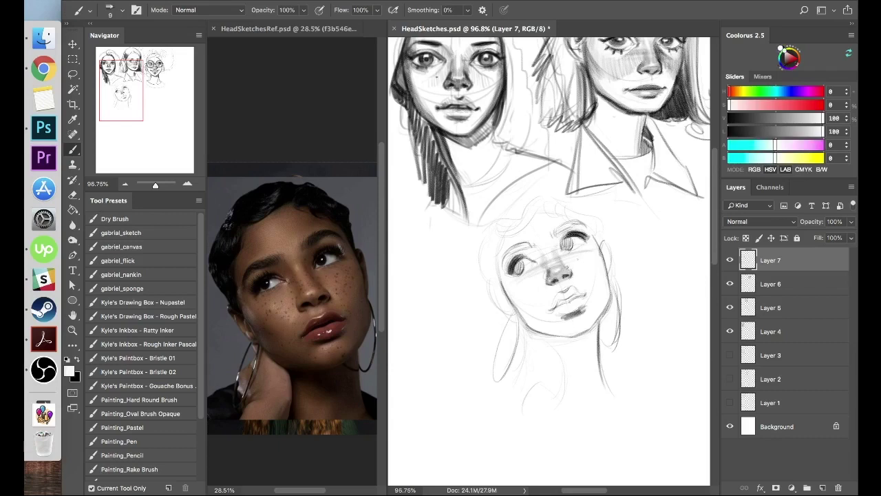
key(x)
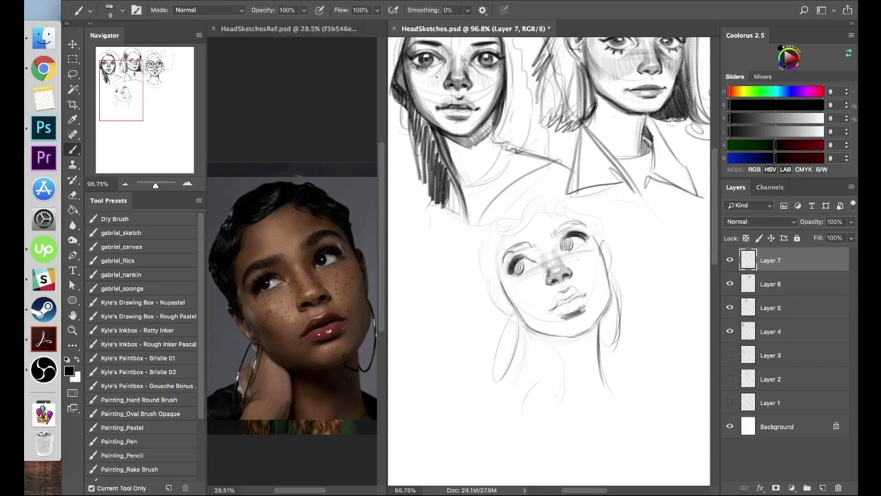
Fill the tilted head's upper lip with tone and deepen both eyes.
mouse_move(561, 296)
mouse_down()
mouse_move(555, 307)
mouse_move(572, 289)
mouse_move(563, 302)
mouse_move(581, 298)
mouse_move(567, 306)
mouse_up()
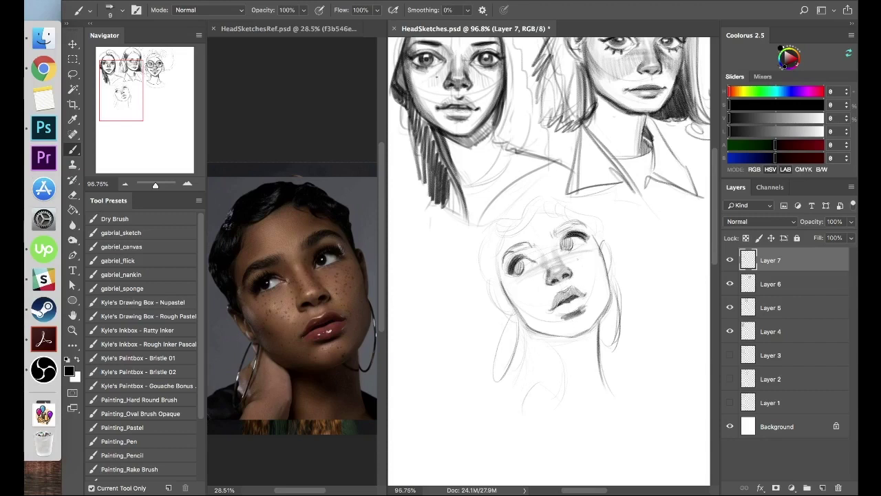
mouse_move(563, 238)
mouse_down()
mouse_move(574, 248)
mouse_move(522, 274)
mouse_up()
key(x)
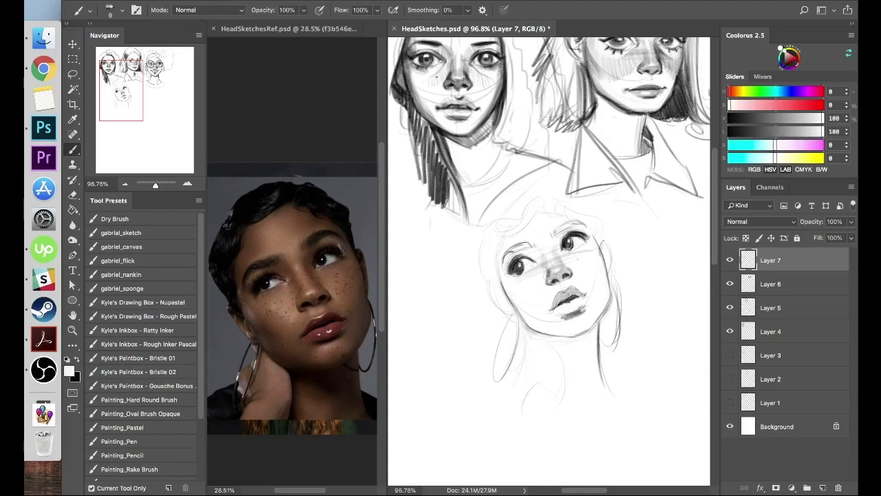
key(x)
Fill in both eyebrows with short strokes and darken the outer corners of the eyes.
drag(509, 254, 533, 243)
drag(554, 235, 583, 219)
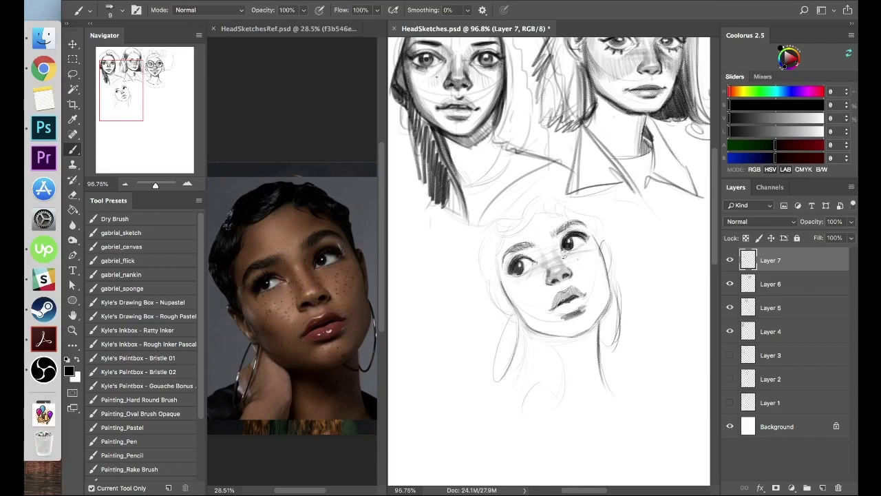
drag(509, 262, 514, 270)
drag(582, 234, 587, 236)
Shade the cheek and jaw edges and the side of the nose on the tilted head.
drag(510, 300, 548, 335)
mouse_move(567, 265)
mouse_down()
mouse_move(570, 257)
mouse_move(541, 260)
mouse_move(561, 236)
mouse_up()
mouse_move(557, 252)
mouse_down()
mouse_move(564, 233)
mouse_move(565, 250)
mouse_move(534, 257)
mouse_move(542, 261)
mouse_up()
mouse_move(515, 309)
mouse_down()
mouse_move(541, 331)
mouse_move(578, 334)
mouse_move(603, 255)
mouse_move(598, 325)
mouse_up()
mouse_move(527, 315)
mouse_down()
mouse_move(577, 335)
mouse_move(584, 301)
mouse_move(563, 313)
mouse_up()
Darken the line between the lips and the lip corner, and tone the lower lip.
key(x)
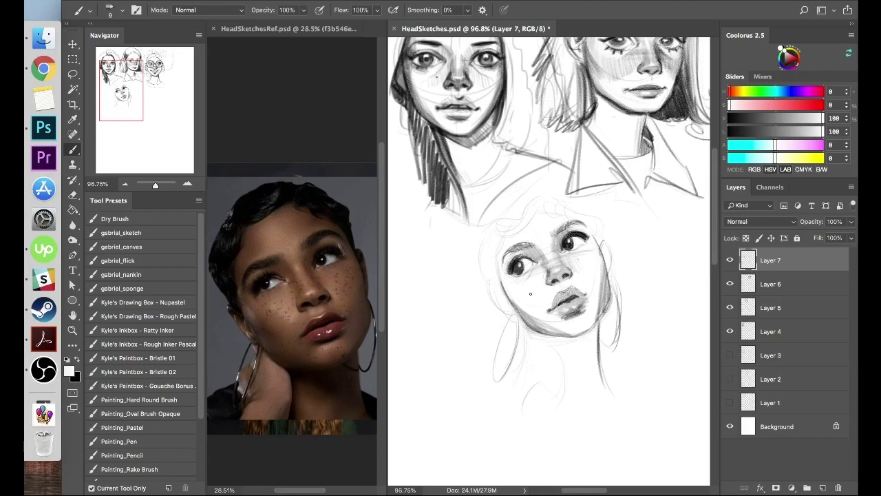
key(x)
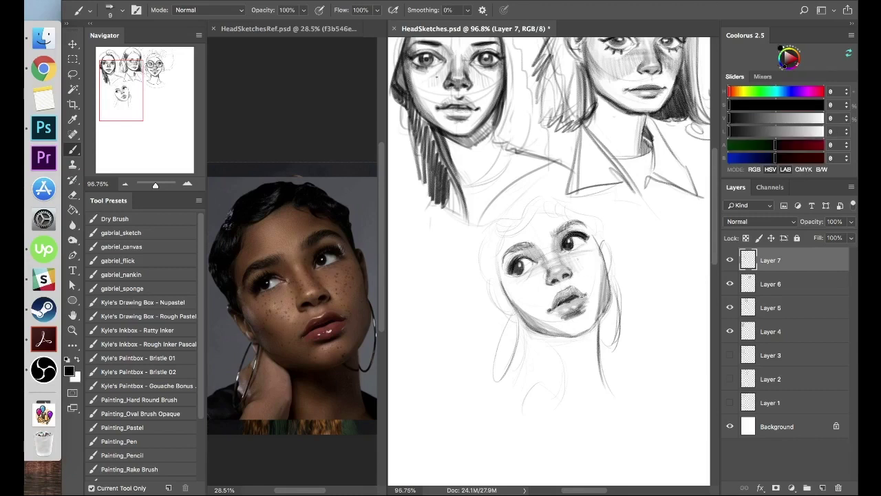
drag(556, 311, 572, 315)
Define both ears of the tilted head and darken the hoop earring beside the raised hand.
mouse_move(496, 262)
mouse_down()
mouse_move(489, 288)
mouse_move(511, 314)
mouse_up()
drag(601, 234, 615, 278)
drag(513, 313, 510, 373)
Draw the neck line, the raised hand and the neckline with shoulder, undoing the last stray stroke.
drag(551, 343, 564, 410)
drag(522, 337, 518, 372)
mouse_move(510, 376)
mouse_down()
mouse_move(526, 397)
mouse_move(546, 384)
mouse_move(519, 416)
mouse_up()
drag(584, 377, 584, 416)
drag(584, 419, 662, 395)
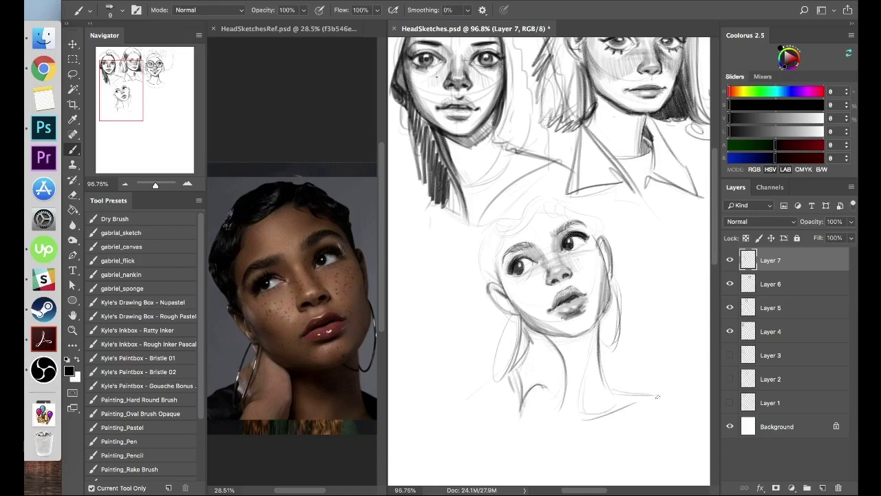
mouse_move(548, 345)
mouse_down()
mouse_move(596, 339)
mouse_move(613, 296)
mouse_move(601, 301)
mouse_up()
key(super+z)
Darken the ears and hairline edges, and shade the underside of the jaw onto the neck.
drag(493, 291, 516, 313)
drag(603, 238, 609, 271)
drag(505, 231, 497, 268)
drag(498, 241, 555, 205)
mouse_move(527, 326)
mouse_down()
mouse_move(585, 335)
mouse_move(595, 324)
mouse_up()
drag(587, 335, 599, 310)
drag(500, 265, 512, 301)
mouse_move(587, 227)
mouse_down()
mouse_move(604, 256)
mouse_move(584, 241)
mouse_up()
mouse_move(501, 274)
mouse_down()
mouse_move(495, 236)
mouse_move(493, 270)
mouse_up()
key(super+z)
Outline the tilted head's short hair with wavy strands along the forehead and over the crown.
mouse_move(504, 233)
mouse_down()
mouse_move(494, 279)
mouse_move(550, 201)
mouse_move(598, 244)
mouse_up()
mouse_move(488, 284)
mouse_down()
mouse_move(476, 241)
mouse_move(528, 195)
mouse_up()
mouse_move(484, 232)
mouse_down()
mouse_move(529, 188)
mouse_move(585, 203)
mouse_move(601, 237)
mouse_up()
drag(508, 196, 562, 186)
drag(549, 187, 602, 234)
drag(486, 227, 477, 274)
drag(490, 227, 544, 202)
drag(525, 199, 562, 188)
Detail the raised hand with darker strokes and shade both hoop earrings.
drag(539, 340, 516, 375)
drag(535, 320, 531, 358)
drag(521, 363, 513, 400)
drag(514, 314, 497, 371)
drag(502, 344, 516, 380)
drag(612, 275, 618, 340)
drag(615, 328, 600, 345)
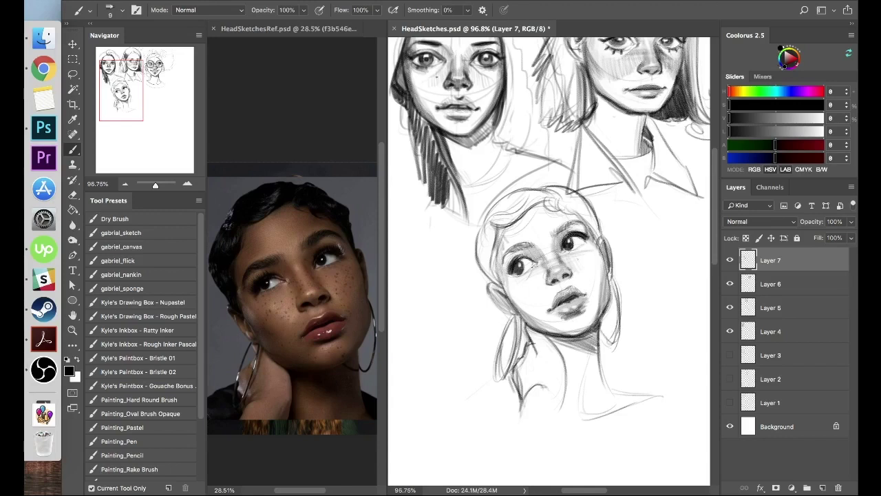
Dot freckles across the tilted head's cheeks and nose, and touch up the eye lines.
drag(521, 259, 540, 252)
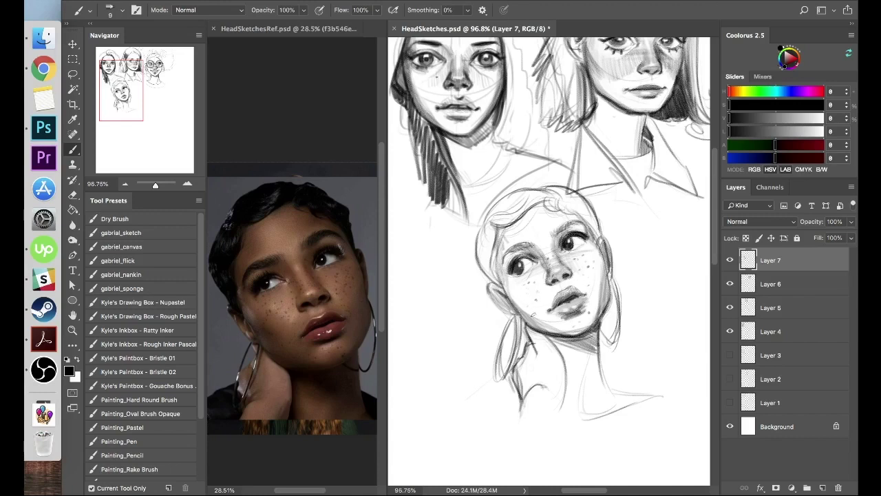
drag(510, 274, 525, 274)
drag(572, 249, 587, 241)
drag(516, 260, 526, 255)
Darken the outer contours of the face and head, and extend the raised arm's line downward.
drag(597, 339, 610, 258)
mouse_move(489, 283)
mouse_down()
mouse_move(506, 297)
mouse_move(475, 241)
mouse_up()
mouse_move(600, 255)
mouse_down()
mouse_move(594, 210)
mouse_move(559, 184)
mouse_move(495, 205)
mouse_up()
mouse_move(517, 192)
mouse_down()
mouse_move(544, 179)
mouse_move(570, 188)
mouse_up()
mouse_move(547, 336)
mouse_down()
mouse_move(564, 390)
mouse_move(547, 442)
mouse_up()
scroll(584, 286, down, 1)
Strengthen the wavy hairline strands around the tilted head's forehead and temples.
drag(508, 237, 510, 289)
mouse_move(552, 212)
mouse_down()
mouse_move(582, 226)
mouse_move(600, 254)
mouse_up()
mouse_move(489, 250)
mouse_down()
mouse_move(493, 229)
mouse_move(538, 197)
mouse_move(588, 195)
mouse_up()
mouse_move(497, 221)
mouse_down()
mouse_move(488, 252)
mouse_move(539, 213)
mouse_up()
drag(546, 217, 569, 211)
drag(560, 216, 598, 241)
On a new layer, sketch a head circle with a vertical centre line beside the tilted head.
drag(553, 357, 571, 377)
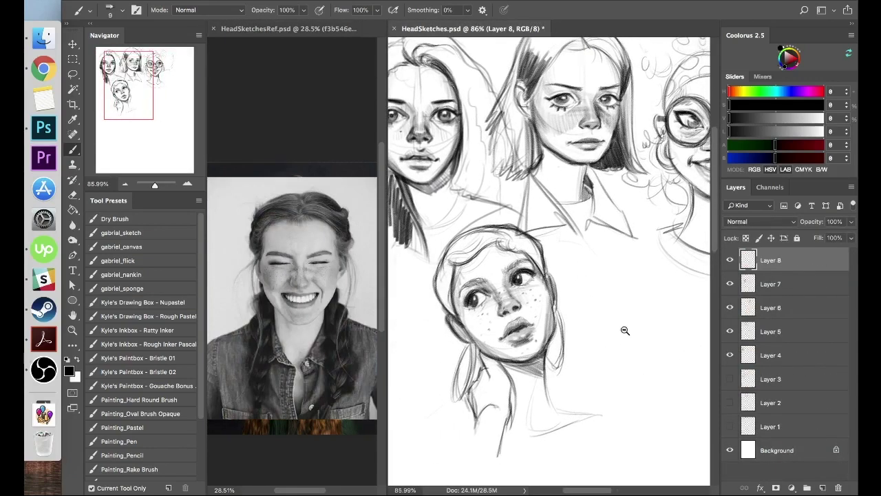
mouse_move(625, 331)
mouse_down()
mouse_move(594, 326)
mouse_move(628, 319)
mouse_up()
mouse_move(607, 313)
mouse_down()
mouse_move(584, 319)
mouse_move(574, 285)
mouse_move(624, 323)
mouse_up()
drag(573, 247, 561, 240)
drag(614, 241, 569, 316)
drag(568, 238, 568, 307)
Add the eye line, brow arcs and rough hair outline to the new smiling head.
drag(526, 265, 604, 265)
drag(525, 238, 569, 210)
drag(589, 261, 587, 269)
drag(515, 268, 580, 208)
mouse_move(530, 258)
mouse_down()
mouse_move(556, 260)
mouse_move(553, 271)
mouse_up()
mouse_move(581, 270)
mouse_down()
mouse_move(601, 271)
mouse_move(609, 258)
mouse_up()
Enlarge the braided-girl reference, and rough in the smiling head's neck and lower face.
click(341, 329)
drag(337, 331, 362, 329)
click(490, 315)
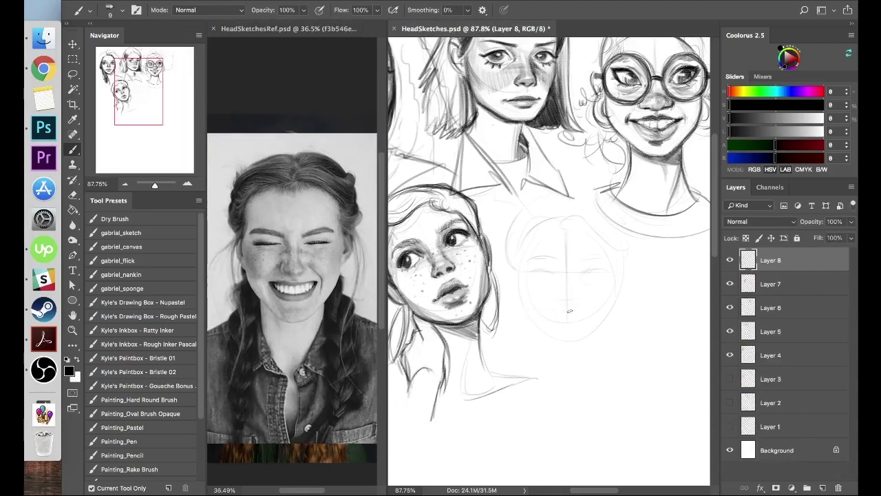
mouse_move(542, 325)
mouse_down()
mouse_move(610, 310)
mouse_move(613, 438)
mouse_move(534, 438)
mouse_up()
drag(544, 345, 594, 347)
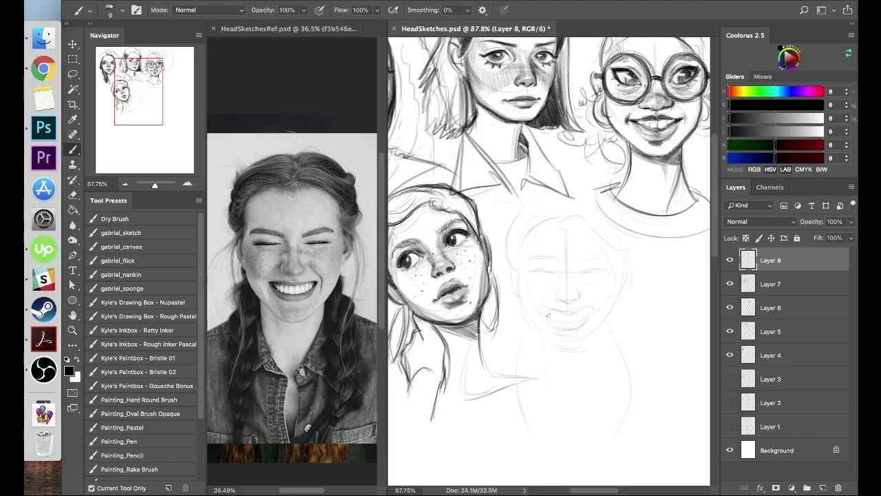
Erase the stray strokes around the smiling head's chin.
key(e)
drag(559, 340, 574, 349)
key(b)
key(e)
key(b)
Sketch the smiling head's neck and the outlines of the hair and long braids on both sides.
mouse_move(623, 262)
mouse_down()
mouse_move(639, 262)
mouse_move(633, 345)
mouse_up()
mouse_move(510, 290)
mouse_down()
mouse_move(515, 351)
mouse_move(546, 362)
mouse_up()
drag(595, 346, 594, 384)
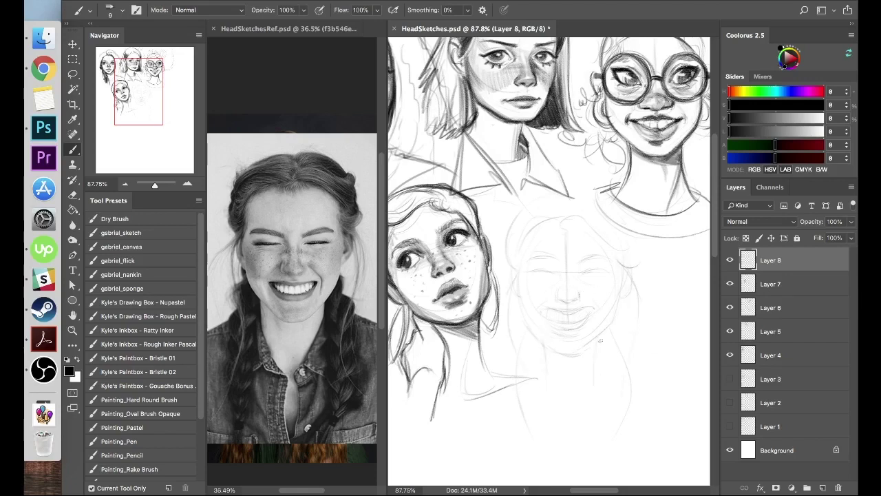
drag(628, 355, 621, 431)
drag(537, 353, 536, 385)
mouse_move(521, 311)
mouse_down()
mouse_move(580, 351)
mouse_move(532, 316)
mouse_move(556, 309)
mouse_up()
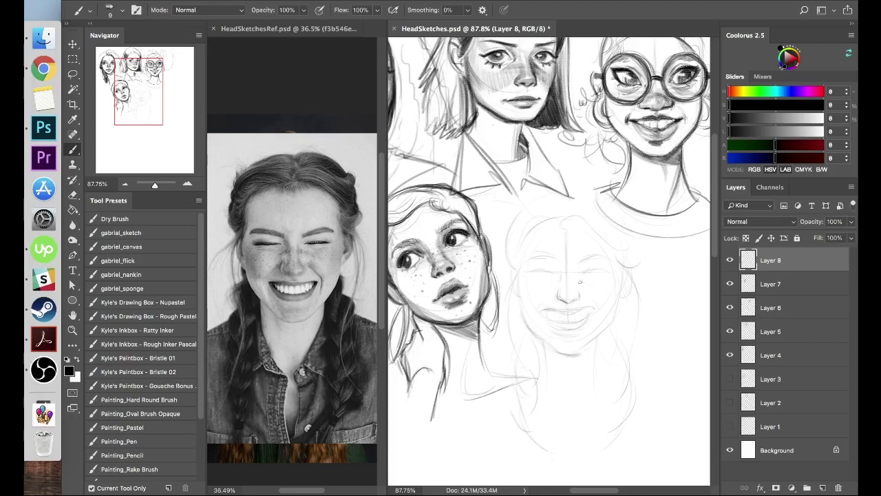
Define the smiling head's eyebrows and open grin, and strengthen its cheek and jaw contour.
mouse_move(582, 263)
mouse_down()
mouse_move(611, 253)
mouse_move(532, 260)
mouse_move(549, 254)
mouse_move(537, 251)
mouse_move(599, 268)
mouse_move(527, 287)
mouse_move(531, 270)
mouse_move(614, 275)
mouse_up()
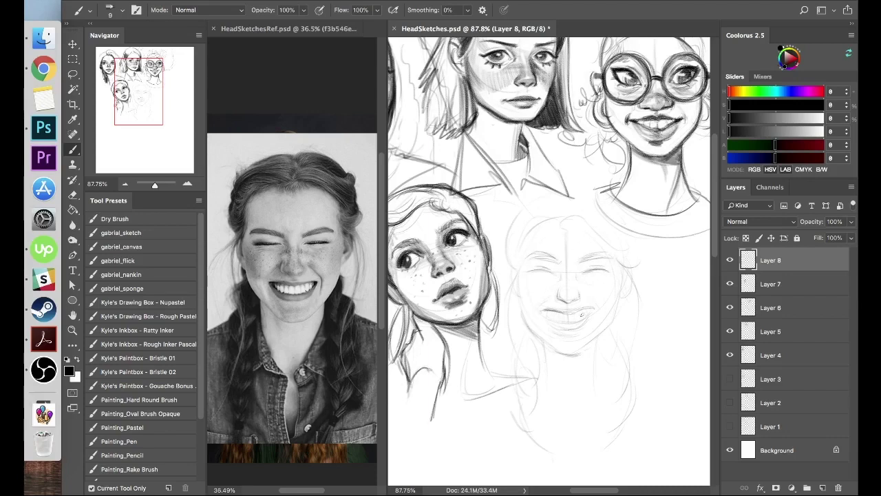
mouse_move(537, 307)
mouse_down()
mouse_move(590, 309)
mouse_move(556, 319)
mouse_move(592, 317)
mouse_up()
mouse_move(521, 301)
mouse_down()
mouse_move(531, 330)
mouse_move(571, 351)
mouse_move(589, 348)
mouse_move(615, 314)
mouse_move(621, 287)
mouse_move(621, 299)
mouse_up()
drag(517, 279, 522, 299)
drag(521, 308, 545, 378)
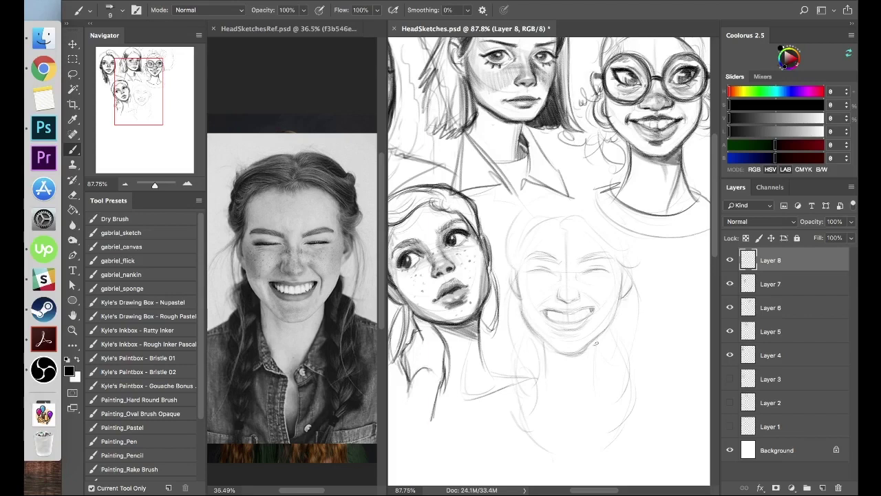
Shape the hair and braid strands around the smiling face, and darken its jaw and neck lines.
mouse_move(620, 335)
mouse_down()
mouse_move(600, 341)
mouse_move(608, 356)
mouse_move(607, 331)
mouse_move(621, 386)
mouse_move(629, 365)
mouse_move(602, 405)
mouse_move(620, 416)
mouse_up()
drag(616, 319, 614, 344)
mouse_move(521, 307)
mouse_down()
mouse_move(539, 336)
mouse_move(574, 354)
mouse_move(618, 297)
mouse_up()
drag(525, 243, 497, 337)
drag(520, 265, 510, 341)
drag(515, 292, 528, 397)
drag(617, 252, 642, 354)
mouse_move(559, 347)
mouse_down()
mouse_move(582, 354)
mouse_move(542, 338)
mouse_move(544, 383)
mouse_up()
drag(599, 335, 597, 377)
Refine the closed eyes, brow and nose, and darken the mouth corners and lower lip around the teeth.
drag(530, 274, 553, 271)
mouse_move(589, 307)
mouse_down()
mouse_move(549, 316)
mouse_move(581, 326)
mouse_up()
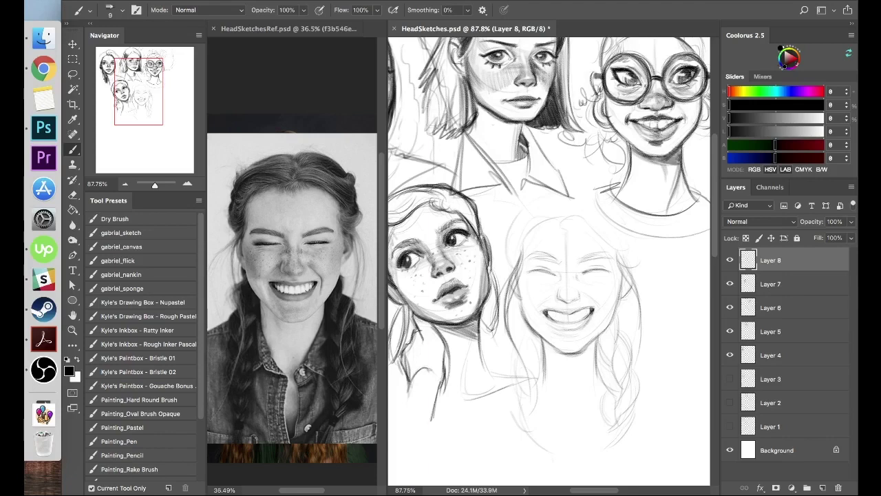
drag(530, 259, 558, 261)
mouse_move(580, 327)
mouse_down()
mouse_move(551, 322)
mouse_move(576, 330)
mouse_up()
mouse_move(582, 320)
mouse_down()
mouse_move(555, 313)
mouse_move(583, 315)
mouse_move(560, 333)
mouse_up()
mouse_move(558, 292)
mouse_down()
mouse_move(570, 299)
mouse_move(577, 291)
mouse_up()
key(x)
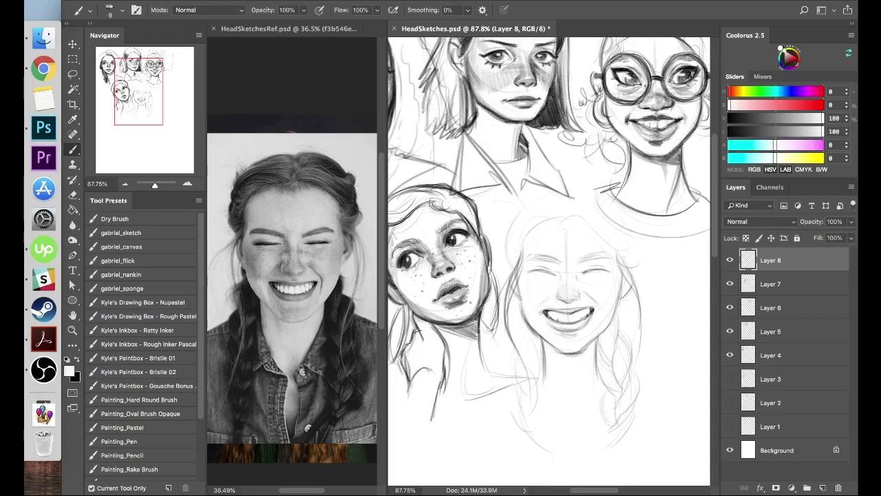
key(x)
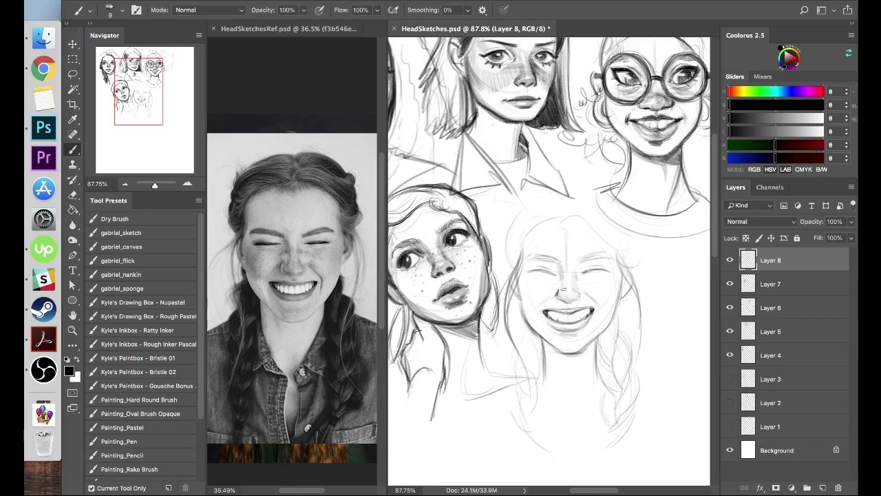
Shade both cheeks of the smiling face with soft hatching.
mouse_move(522, 284)
mouse_down()
mouse_move(531, 297)
mouse_move(550, 291)
mouse_up()
mouse_move(614, 303)
mouse_down()
mouse_move(599, 273)
mouse_move(589, 294)
mouse_up()
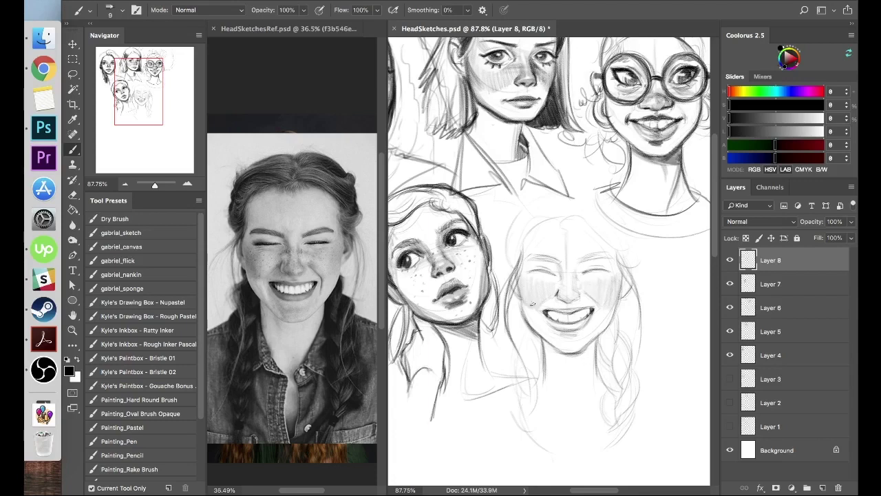
drag(520, 290, 538, 297)
drag(609, 292, 617, 297)
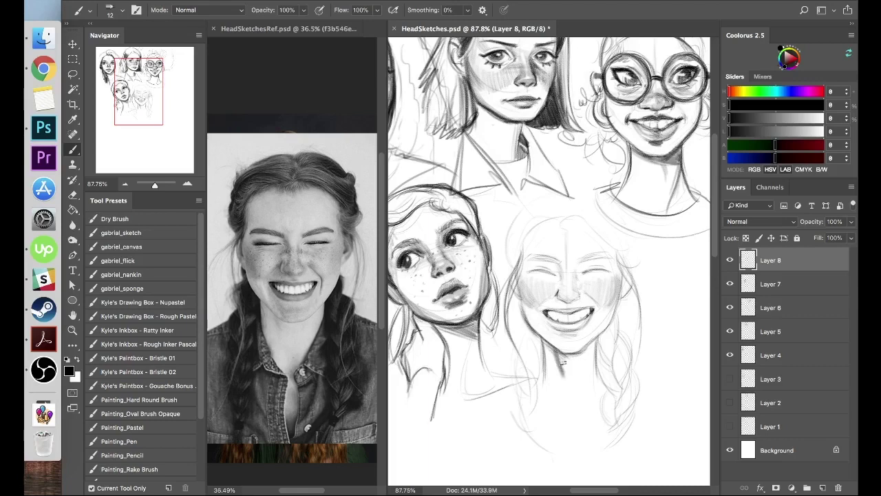
Shade the neck under the chin and define the segments of both braids, undoing the final stray stroke.
mouse_move(544, 355)
mouse_down()
mouse_move(569, 361)
mouse_move(591, 345)
mouse_move(557, 402)
mouse_move(597, 356)
mouse_move(612, 366)
mouse_move(619, 309)
mouse_move(628, 388)
mouse_move(606, 404)
mouse_move(637, 367)
mouse_move(606, 423)
mouse_up()
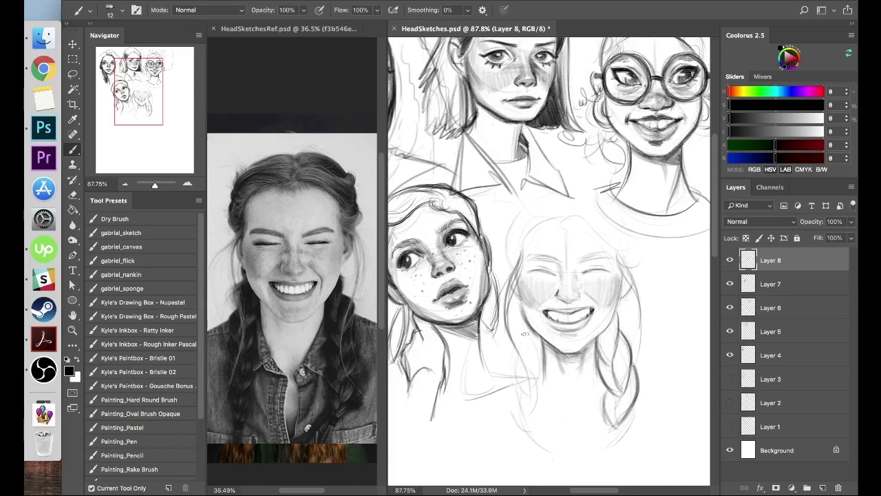
mouse_move(522, 346)
mouse_down()
mouse_move(516, 365)
mouse_move(532, 375)
mouse_move(513, 407)
mouse_move(522, 402)
mouse_move(527, 441)
mouse_up()
drag(603, 421, 609, 458)
drag(527, 435, 555, 460)
drag(582, 278, 618, 270)
key(super+z)
Reload the Painting_Pencil brush preset and touch up the shading inside the smiling mouth.
click(124, 456)
mouse_move(378, 10)
mouse_down()
mouse_move(385, 23)
mouse_move(414, 25)
mouse_up()
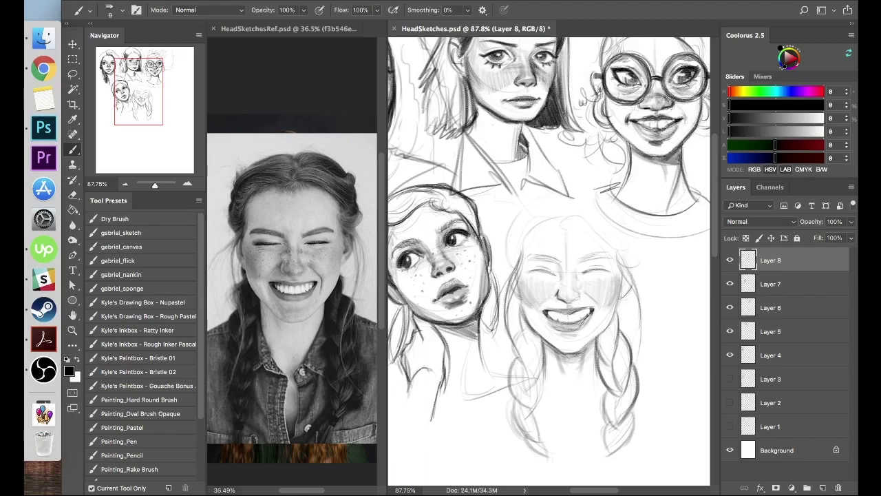
key(x)
key(x)
key(x)
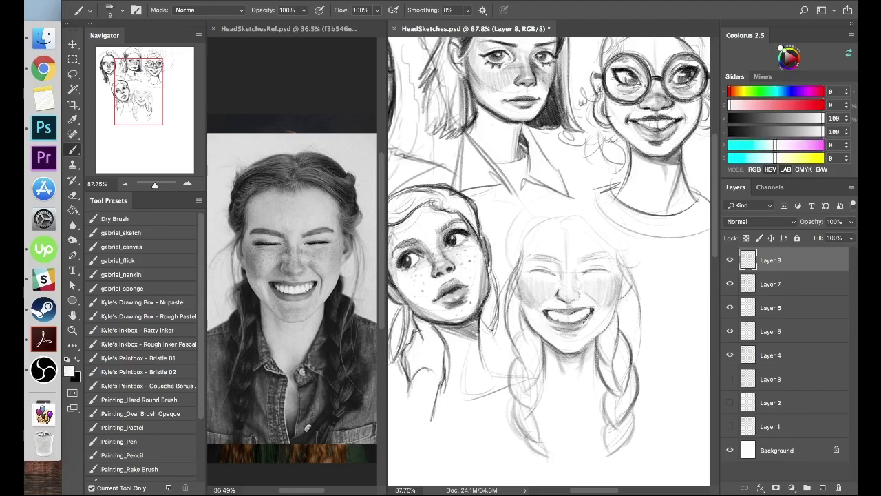
key(x)
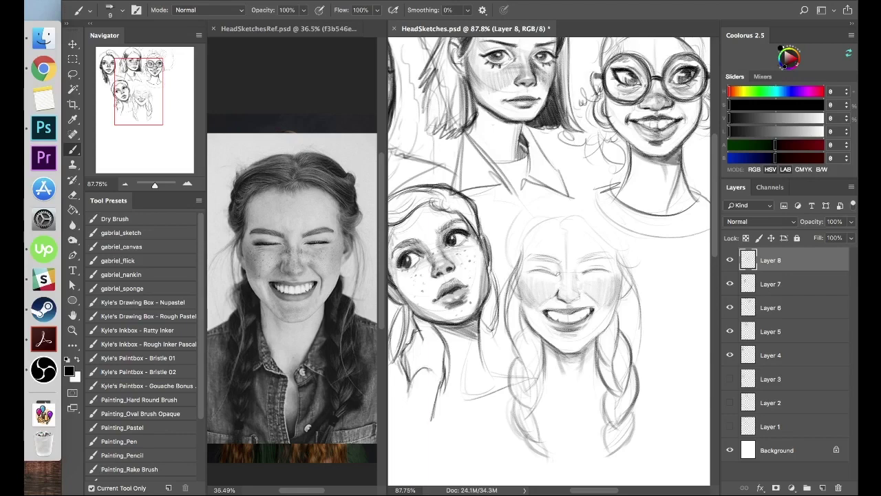
Darken the closed eyelids and eyebrows of the smiling portrait and strengthen the jaw and side contours of the face.
drag(584, 273, 607, 269)
mouse_move(554, 273)
mouse_down()
mouse_move(538, 271)
mouse_move(606, 266)
mouse_move(533, 267)
mouse_up()
drag(558, 261, 531, 257)
mouse_move(557, 259)
mouse_down()
mouse_move(527, 261)
mouse_move(605, 254)
mouse_up()
drag(582, 259, 610, 253)
mouse_move(519, 289)
mouse_down()
mouse_move(537, 332)
mouse_move(573, 351)
mouse_move(617, 313)
mouse_up()
mouse_move(589, 345)
mouse_down()
mouse_move(617, 314)
mouse_move(626, 269)
mouse_up()
mouse_move(614, 314)
mouse_down()
mouse_move(626, 277)
mouse_move(615, 311)
mouse_up()
Begin the top hair outline of the smiling portrait from the centre parting toward both sides, undoing stray strokes.
mouse_move(571, 218)
mouse_down()
mouse_move(563, 227)
mouse_move(571, 225)
mouse_up()
drag(570, 216, 640, 251)
key(super+z)
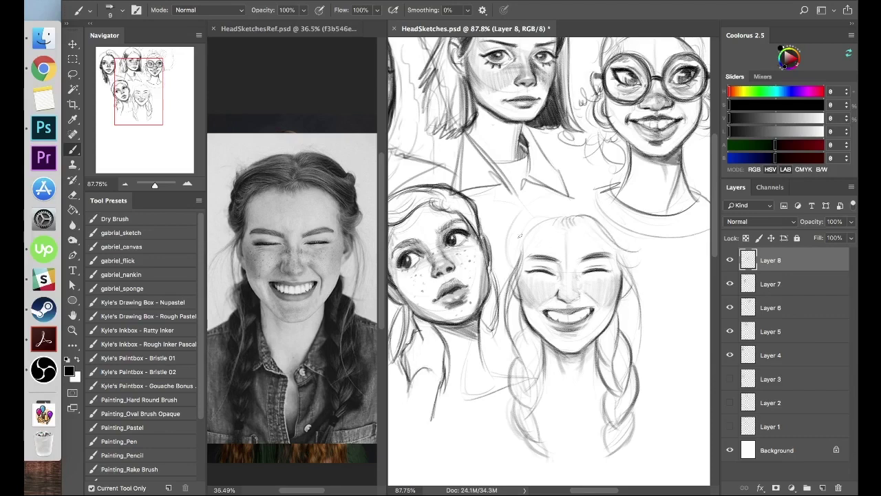
drag(508, 256, 529, 237)
mouse_move(570, 206)
mouse_down()
mouse_move(550, 211)
mouse_move(603, 210)
mouse_move(625, 236)
mouse_move(622, 195)
mouse_up()
key(super+z)
drag(546, 198, 563, 194)
drag(604, 217, 639, 253)
Draw the outer hair silhouette and sweeping strands over the crown of the smiling head.
drag(632, 222, 638, 264)
mouse_move(508, 254)
mouse_down()
mouse_move(555, 194)
mouse_move(621, 220)
mouse_up()
drag(590, 188, 628, 224)
drag(567, 202, 623, 222)
mouse_move(616, 221)
mouse_down()
mouse_move(632, 212)
mouse_move(641, 266)
mouse_move(639, 255)
mouse_up()
mouse_move(519, 208)
mouse_down()
mouse_move(504, 268)
mouse_move(531, 198)
mouse_up()
mouse_move(508, 230)
mouse_down()
mouse_move(566, 209)
mouse_move(551, 217)
mouse_move(571, 189)
mouse_up()
Define the twisted hair sections running from the parting down both sides of the smiling head.
mouse_move(564, 208)
mouse_down()
mouse_move(615, 186)
mouse_move(619, 215)
mouse_up()
drag(624, 238, 643, 269)
mouse_move(617, 344)
mouse_down()
mouse_move(633, 272)
mouse_move(632, 294)
mouse_up()
drag(516, 267, 507, 296)
drag(513, 214, 505, 269)
mouse_move(507, 239)
mouse_down()
mouse_move(566, 189)
mouse_move(629, 222)
mouse_move(639, 265)
mouse_up()
mouse_move(516, 239)
mouse_down()
mouse_move(501, 255)
mouse_move(524, 200)
mouse_move(582, 184)
mouse_move(627, 215)
mouse_up()
drag(621, 270, 641, 273)
Strengthen the outlines and woven segments of both hanging braids beside the face and neck.
mouse_move(620, 348)
mouse_down()
mouse_move(632, 303)
mouse_move(618, 259)
mouse_up()
drag(641, 270, 627, 361)
drag(523, 251, 507, 353)
drag(527, 307, 523, 379)
mouse_move(524, 325)
mouse_down()
mouse_move(512, 360)
mouse_move(530, 344)
mouse_move(515, 372)
mouse_up()
key(e)
key(b)
drag(542, 342, 521, 383)
mouse_move(542, 358)
mouse_down()
mouse_move(527, 394)
mouse_move(513, 398)
mouse_move(524, 422)
mouse_move(517, 440)
mouse_up()
drag(548, 407, 544, 454)
drag(518, 357, 509, 401)
Add fine strands along the front hairline and the side of the smiling face.
mouse_move(572, 221)
mouse_down()
mouse_move(589, 217)
mouse_move(626, 249)
mouse_move(625, 264)
mouse_up()
drag(544, 220, 511, 254)
drag(561, 217, 528, 230)
mouse_move(522, 276)
mouse_down()
mouse_move(525, 305)
mouse_move(531, 301)
mouse_up()
Soften the cheek shading with the Blur tool and switch back to the Painting_Pencil brush preset.
mouse_move(72, 224)
mouse_down()
mouse_move(104, 246)
mouse_move(98, 226)
mouse_up()
drag(539, 288, 467, 279)
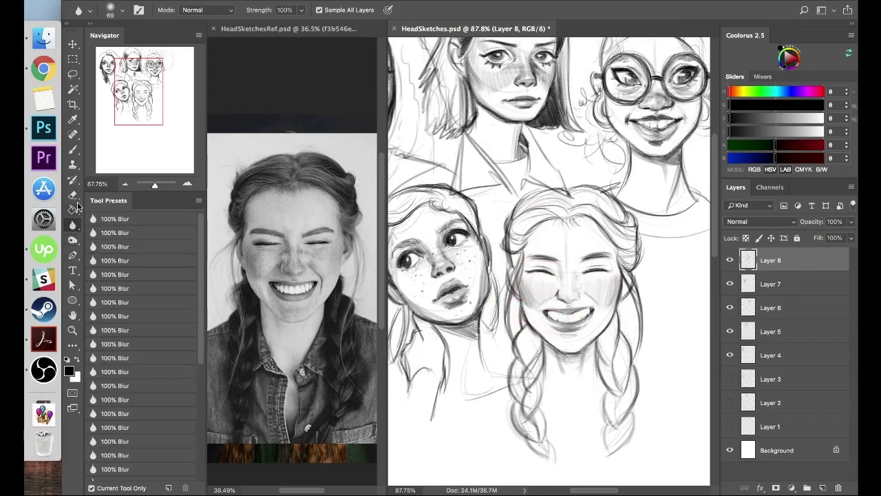
key(b)
click(131, 455)
Narrow the reference photo's pane to give the HeadSketches.psd canvas more width.
mouse_move(275, 29)
mouse_down()
mouse_move(284, 28)
mouse_move(203, 50)
mouse_move(210, 206)
mouse_up()
drag(460, 231, 368, 232)
click(445, 29)
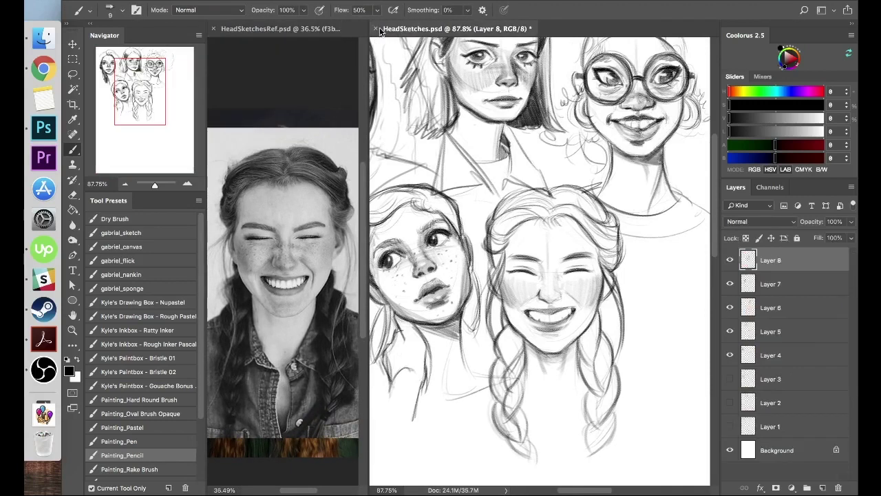
Reinforce the inner edges of both braids where they meet the neck.
mouse_move(584, 335)
mouse_down()
mouse_move(613, 391)
mouse_move(591, 454)
mouse_move(527, 417)
mouse_move(526, 374)
mouse_move(507, 397)
mouse_up()
drag(527, 343, 527, 382)
drag(577, 339, 583, 384)
mouse_move(541, 289)
mouse_down()
mouse_move(551, 301)
mouse_move(561, 296)
mouse_up()
key(super+z)
key(super+z)
Reload the Painting_Pencil preset, set its flow to 100%, and dot small freckles onto the smiling face's cheeks.
ctrl+alt+click(557, 278)
click(159, 455)
drag(377, 11, 549, 16)
click(548, 15)
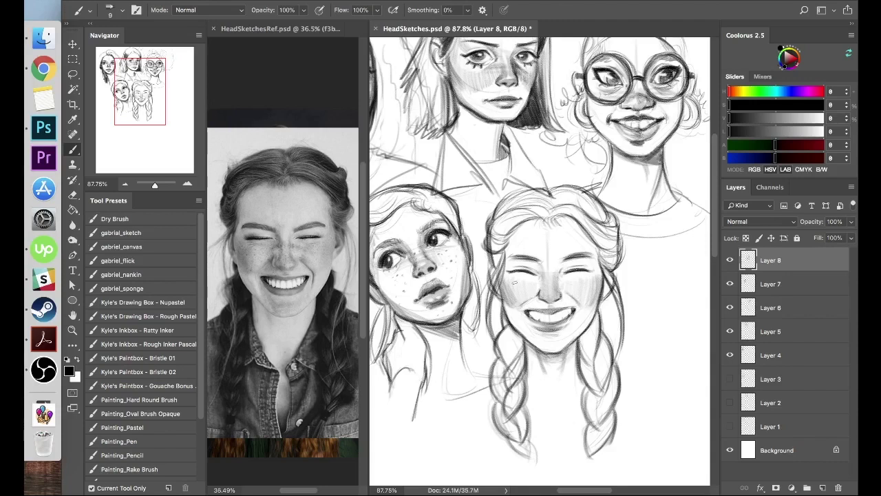
drag(516, 278, 524, 276)
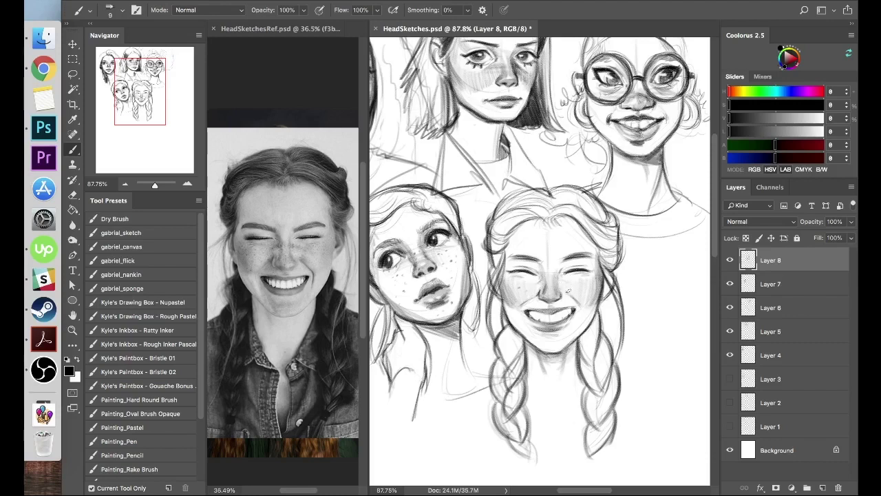
key(x)
key(x)
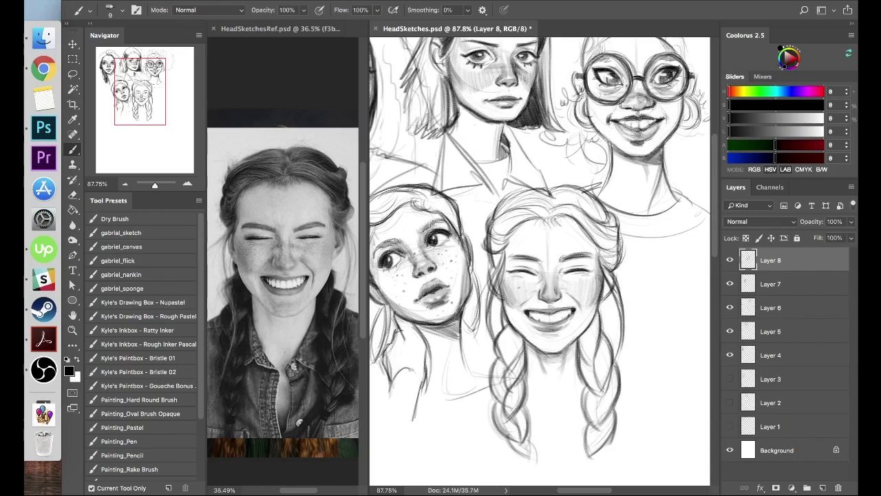
Shade both hanging braids with diagonal hatching, undoing and redoing the strokes on one braid.
mouse_move(582, 317)
mouse_down()
mouse_move(600, 344)
mouse_move(620, 451)
mouse_up()
mouse_move(499, 330)
mouse_down()
mouse_move(523, 358)
mouse_move(508, 429)
mouse_move(497, 347)
mouse_move(496, 375)
mouse_move(499, 359)
mouse_up()
key(super+z)
key(super+z)
key(super+z)
mouse_move(520, 332)
mouse_down()
mouse_move(501, 405)
mouse_move(518, 424)
mouse_move(502, 375)
mouse_up()
key(super+z)
key(super+z)
key(super+z)
mouse_move(519, 328)
mouse_down()
mouse_move(505, 338)
mouse_move(498, 374)
mouse_move(505, 419)
mouse_up()
Hatch tone into the hair on both sides of the parting and along the twisted crown sections.
drag(550, 189, 549, 219)
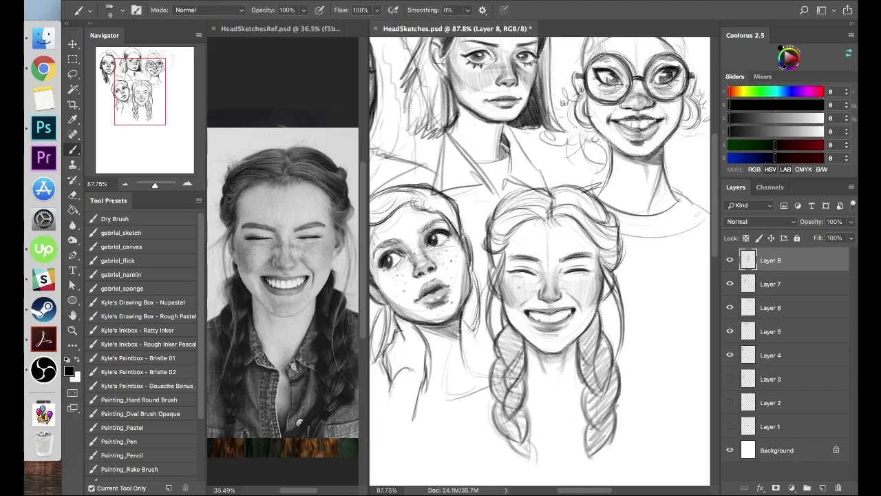
mouse_move(561, 188)
mouse_down()
mouse_move(554, 215)
mouse_move(589, 230)
mouse_up()
drag(591, 200, 609, 261)
drag(617, 225, 608, 270)
mouse_move(550, 197)
mouse_down()
mouse_move(545, 224)
mouse_move(516, 223)
mouse_up()
mouse_move(522, 194)
mouse_down()
mouse_move(493, 258)
mouse_move(486, 245)
mouse_up()
mouse_move(606, 275)
mouse_down()
mouse_move(580, 276)
mouse_move(635, 301)
mouse_up()
Scale the braided portrait down slightly and apply the transform.
key(v)
drag(623, 446, 612, 430)
key(Return)
key(Escape)
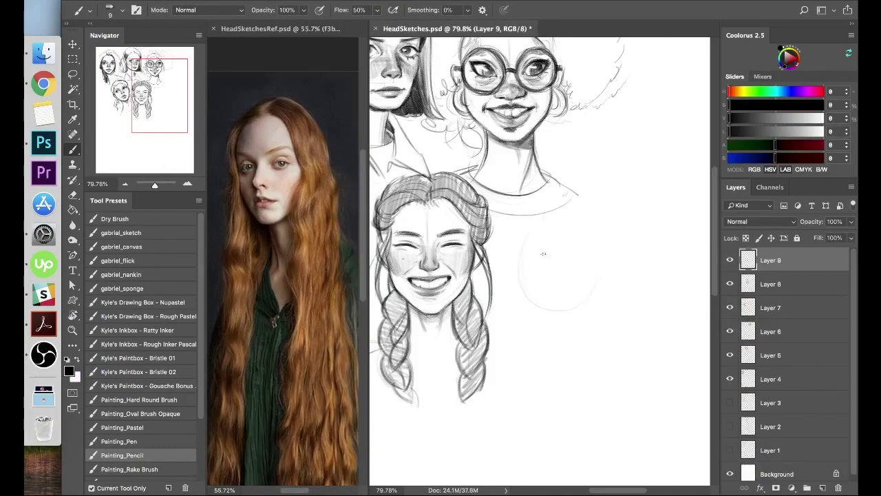
Rough in the long-haired woman's head on Layer 9 with a centre line, eye line, jaw, mouth and hair guides.
drag(552, 214, 553, 311)
drag(509, 256, 597, 254)
drag(523, 219, 522, 282)
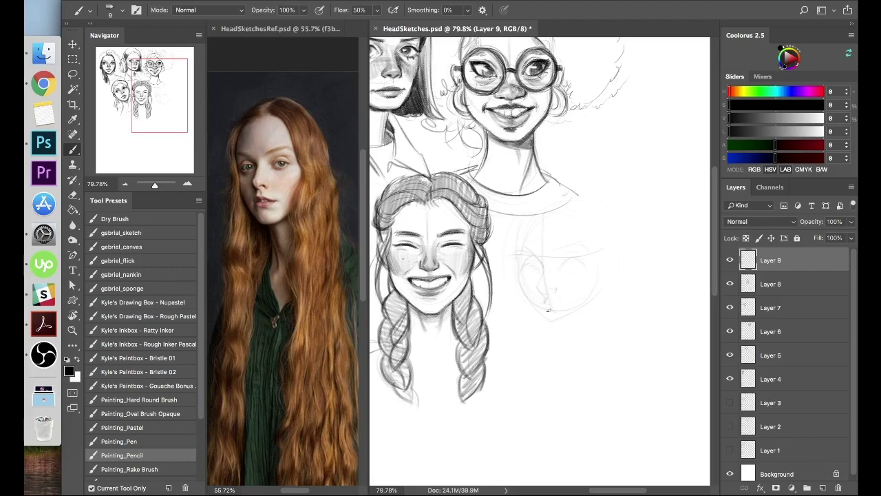
drag(550, 311, 558, 317)
mouse_move(525, 277)
mouse_down()
mouse_move(522, 315)
mouse_move(544, 367)
mouse_up()
drag(601, 307, 602, 352)
mouse_move(548, 311)
mouse_down()
mouse_move(540, 306)
mouse_move(568, 308)
mouse_up()
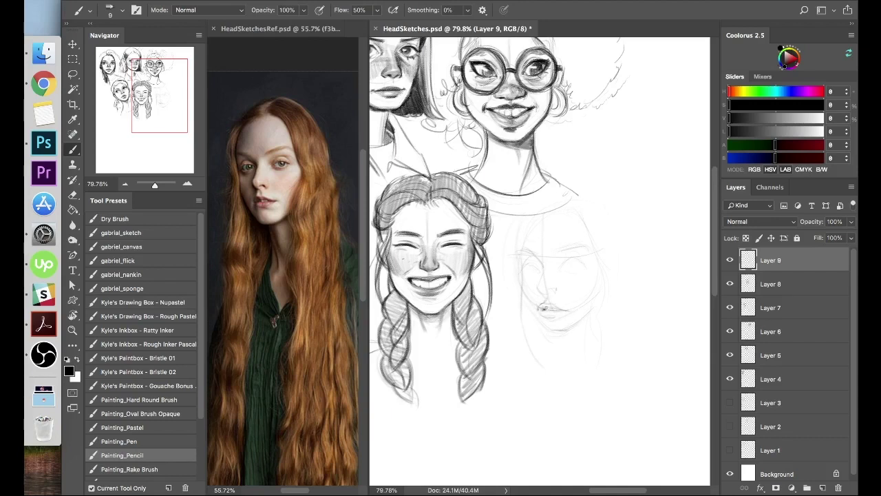
Lightly sketch the nose, brows and eye shapes of the long-haired portrait and the hair beside the face.
drag(545, 289, 538, 300)
drag(525, 256, 575, 246)
drag(540, 262, 530, 266)
drag(548, 297, 544, 273)
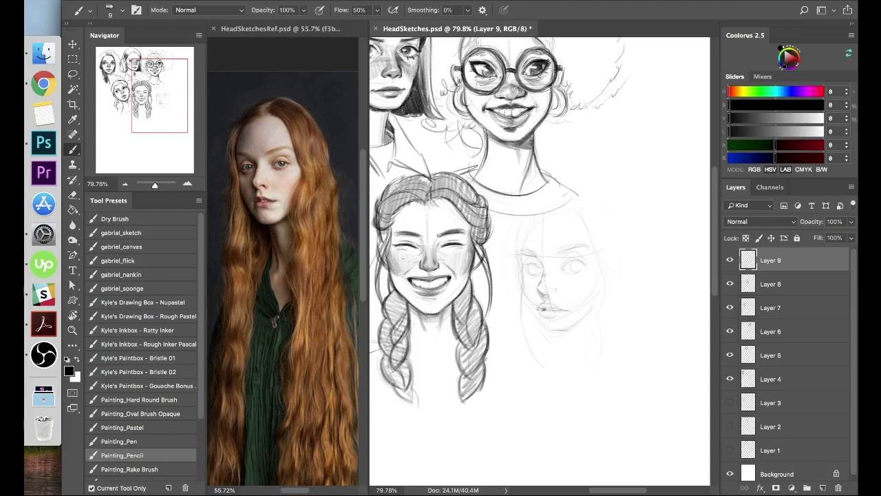
mouse_move(525, 336)
mouse_down()
mouse_move(508, 216)
mouse_move(515, 292)
mouse_move(530, 224)
mouse_up()
mouse_move(530, 256)
mouse_down()
mouse_move(544, 260)
mouse_move(539, 268)
mouse_move(572, 261)
mouse_up()
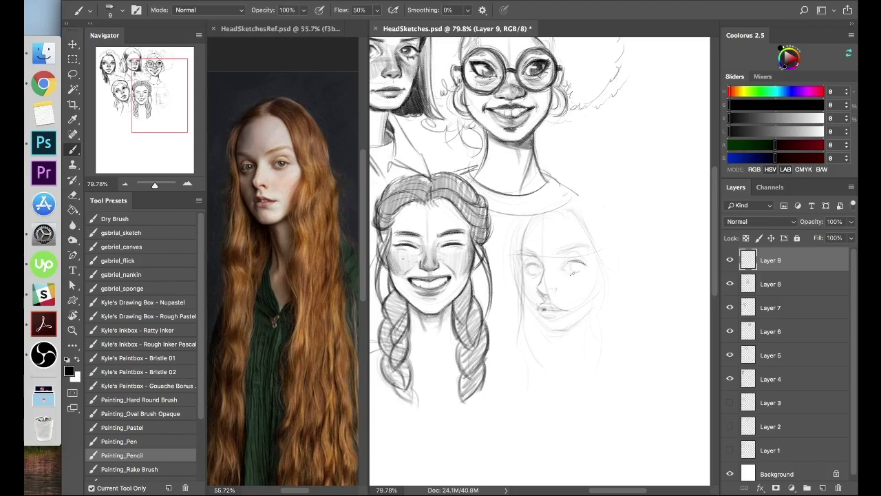
Shade the side and underside of the long-haired woman's nose and define her lips.
mouse_move(549, 290)
mouse_down()
mouse_move(557, 289)
mouse_move(548, 301)
mouse_move(543, 277)
mouse_move(551, 292)
mouse_up()
key(x)
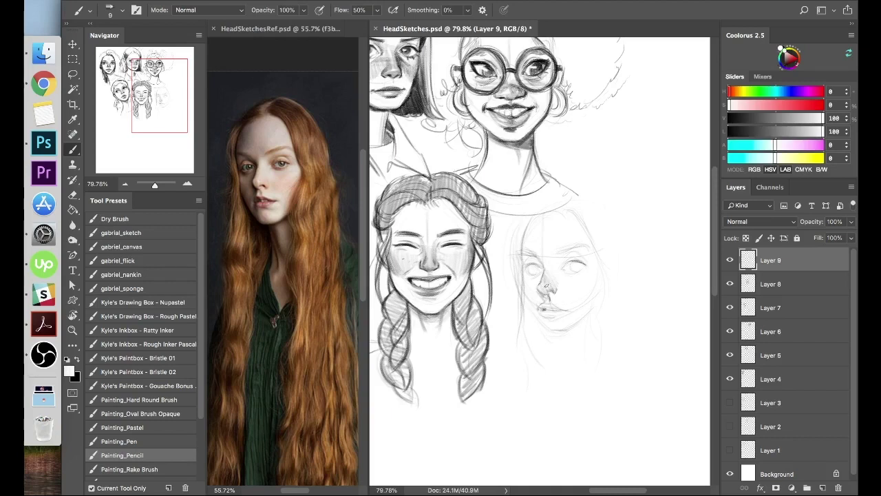
key(x)
mouse_move(549, 295)
mouse_down()
mouse_move(540, 285)
mouse_move(539, 294)
mouse_move(544, 300)
mouse_move(541, 262)
mouse_move(549, 304)
mouse_move(541, 308)
mouse_move(563, 310)
mouse_move(539, 307)
mouse_move(548, 315)
mouse_up()
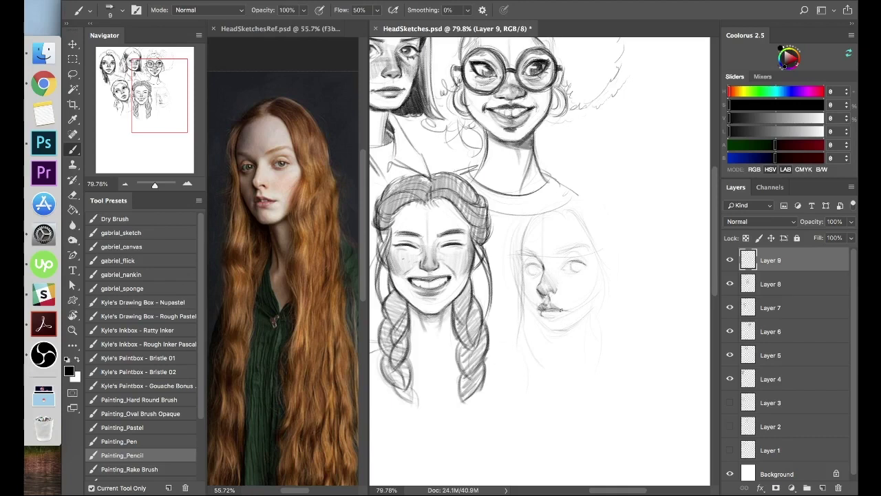
Firm up the eyes, eyebrows and face contour of the long-haired portrait and draw the neck lines.
mouse_move(545, 284)
mouse_down()
mouse_move(548, 329)
mouse_move(566, 332)
mouse_move(596, 307)
mouse_up()
drag(566, 264, 584, 261)
mouse_move(525, 267)
mouse_down()
mouse_move(544, 260)
mouse_move(539, 274)
mouse_move(587, 268)
mouse_up()
mouse_move(524, 267)
mouse_down()
mouse_move(533, 257)
mouse_move(586, 256)
mouse_move(573, 246)
mouse_move(582, 241)
mouse_move(526, 259)
mouse_up()
mouse_move(538, 215)
mouse_down()
mouse_move(523, 243)
mouse_move(527, 296)
mouse_move(580, 394)
mouse_up()
mouse_move(570, 360)
mouse_down()
mouse_move(578, 404)
mouse_move(561, 397)
mouse_up()
drag(565, 335, 581, 400)
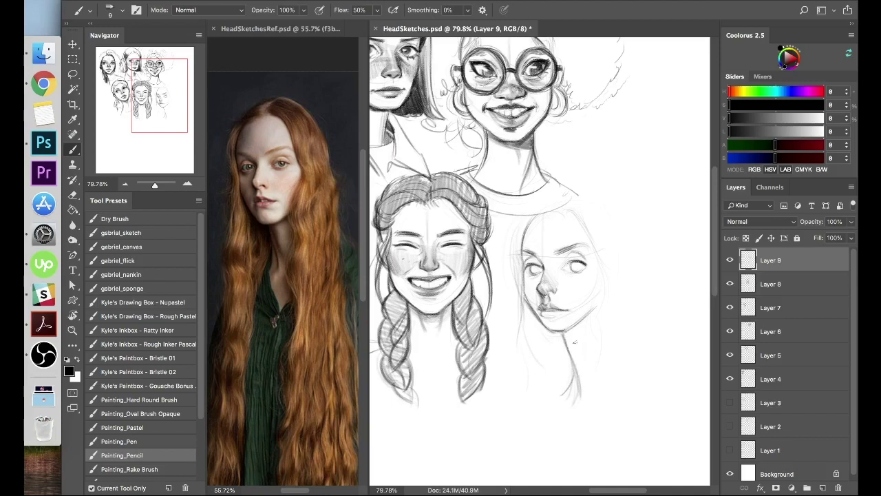
Sketch the long hair falling on both sides of the face and neck with loose flowing lines.
drag(595, 273, 591, 392)
mouse_move(537, 310)
mouse_down()
mouse_move(519, 296)
mouse_move(519, 383)
mouse_up()
drag(529, 384, 516, 403)
mouse_move(515, 252)
mouse_down()
mouse_move(533, 395)
mouse_move(513, 307)
mouse_up()
drag(544, 200, 514, 246)
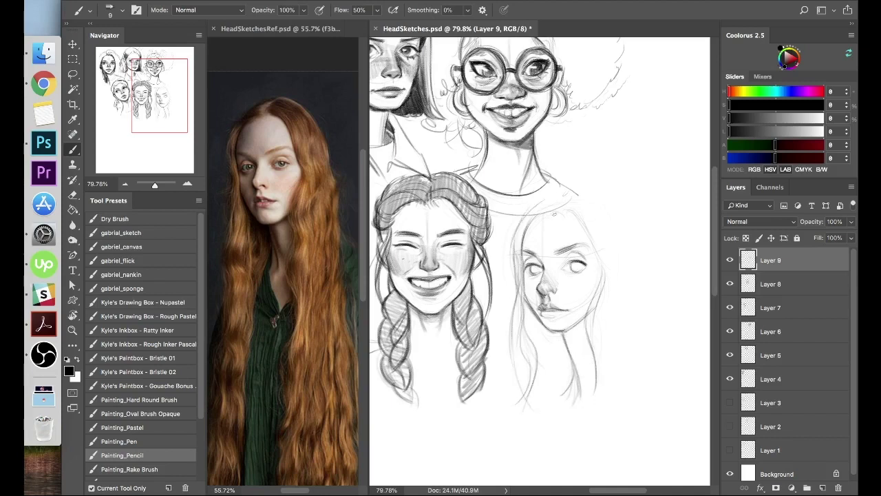
drag(624, 215, 646, 327)
drag(649, 335, 638, 281)
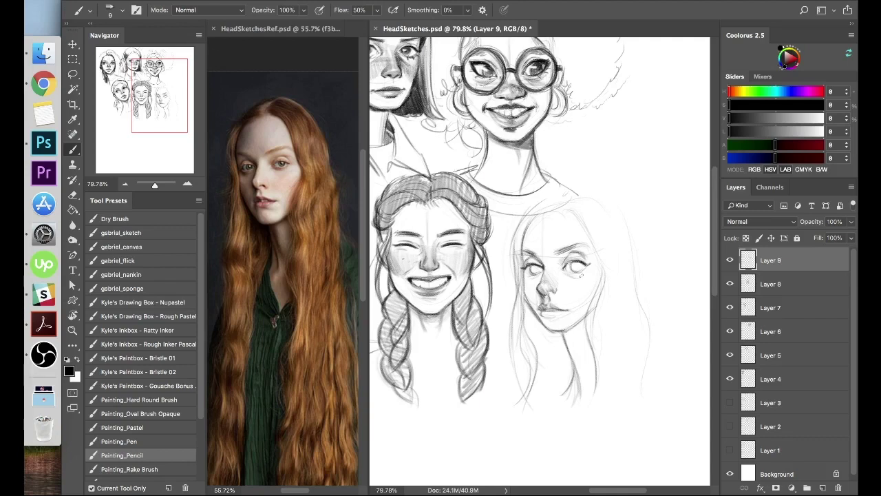
Shade the irises, nose and lips of the long-haired portrait and darken the pupils and upper lids.
mouse_move(575, 262)
mouse_down()
mouse_move(581, 270)
mouse_move(535, 272)
mouse_move(577, 276)
mouse_move(548, 296)
mouse_up()
mouse_move(552, 287)
mouse_down()
mouse_move(537, 308)
mouse_move(568, 311)
mouse_up()
key(super+z)
key(x)
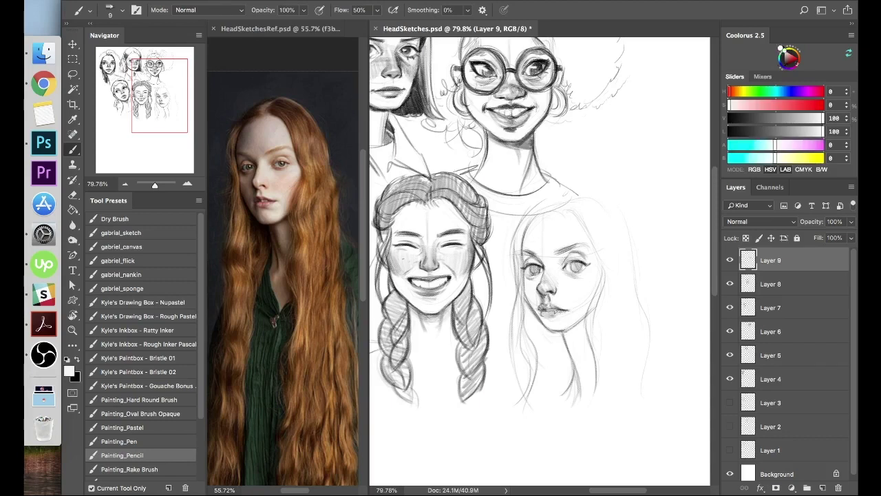
key(x)
mouse_move(545, 316)
mouse_down()
mouse_move(557, 318)
mouse_move(539, 314)
mouse_move(556, 291)
mouse_up()
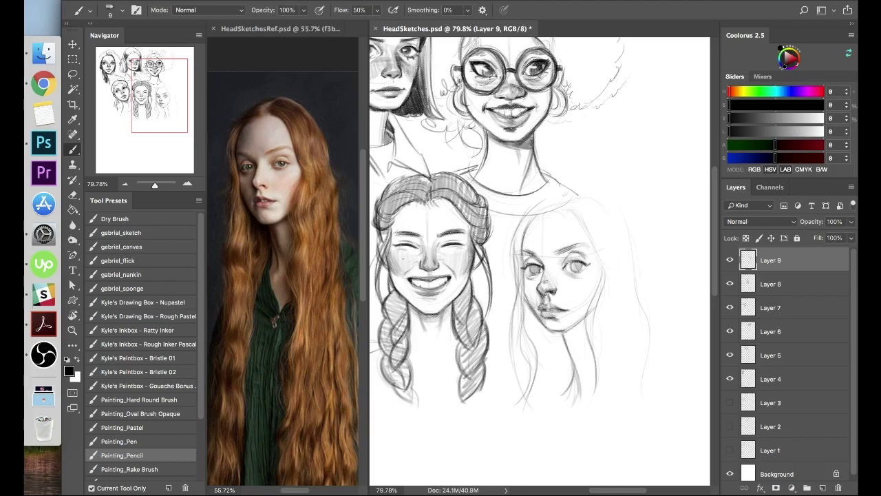
mouse_move(539, 256)
mouse_down()
mouse_move(547, 267)
mouse_move(579, 267)
mouse_move(541, 270)
mouse_move(579, 267)
mouse_up()
drag(526, 268, 530, 265)
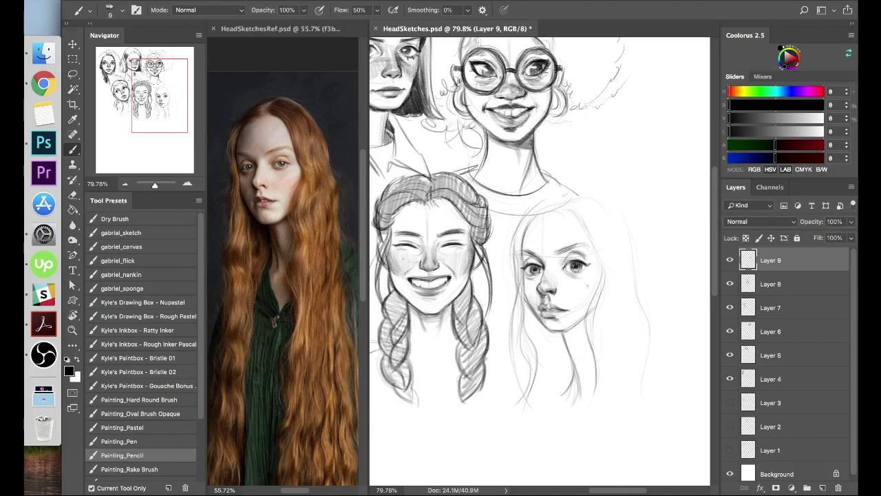
Redraw the outer silhouette of the long hair and its wavy lower strands with darker lines.
key(x)
key(x)
mouse_move(567, 204)
mouse_down()
mouse_move(592, 237)
mouse_move(605, 289)
mouse_move(568, 337)
mouse_move(582, 322)
mouse_move(568, 338)
mouse_move(580, 365)
mouse_move(571, 329)
mouse_move(582, 324)
mouse_move(559, 335)
mouse_move(577, 365)
mouse_move(571, 380)
mouse_move(593, 386)
mouse_move(532, 344)
mouse_move(545, 389)
mouse_move(514, 352)
mouse_move(517, 218)
mouse_move(584, 202)
mouse_move(544, 199)
mouse_move(608, 199)
mouse_move(651, 341)
mouse_move(635, 296)
mouse_move(647, 402)
mouse_up()
drag(573, 376, 555, 413)
drag(585, 352, 597, 410)
drag(650, 351, 641, 402)
Darken the shadowed side of the face and hatch a deep shadow under the chin and down the neck.
drag(528, 289, 532, 311)
drag(526, 273, 538, 306)
mouse_move(528, 252)
mouse_down()
mouse_move(522, 280)
mouse_move(540, 359)
mouse_up()
drag(537, 322, 553, 369)
drag(550, 330, 570, 373)
drag(532, 307, 550, 337)
mouse_move(530, 308)
mouse_down()
mouse_move(560, 338)
mouse_move(548, 361)
mouse_move(565, 362)
mouse_move(571, 398)
mouse_up()
drag(551, 335, 576, 364)
Refine the lips and add darker shading and lower lashes around the long-haired woman's eyes.
drag(541, 304, 561, 310)
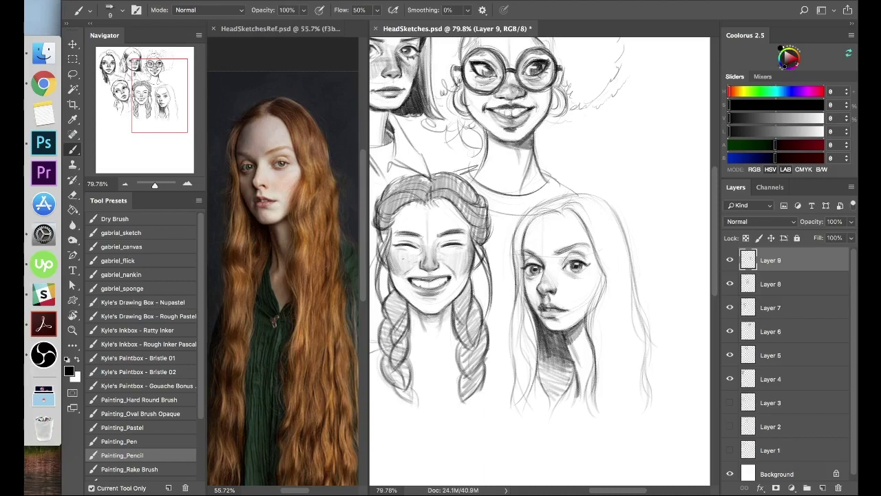
drag(545, 314, 540, 299)
mouse_move(539, 264)
mouse_down()
mouse_move(543, 273)
mouse_move(567, 263)
mouse_move(576, 273)
mouse_up()
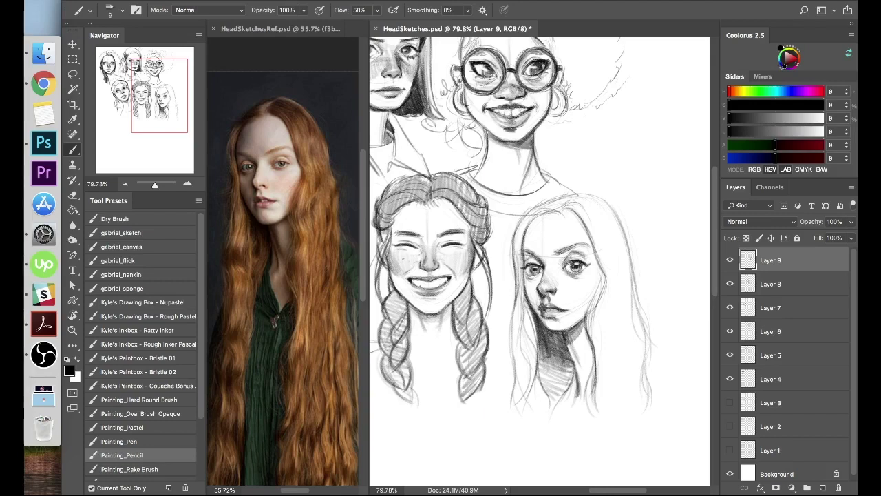
drag(578, 275, 590, 265)
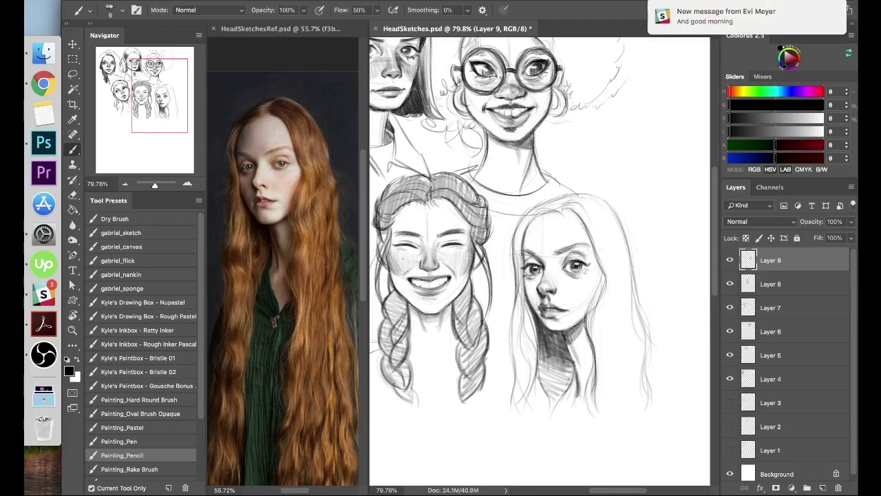
drag(582, 269, 588, 273)
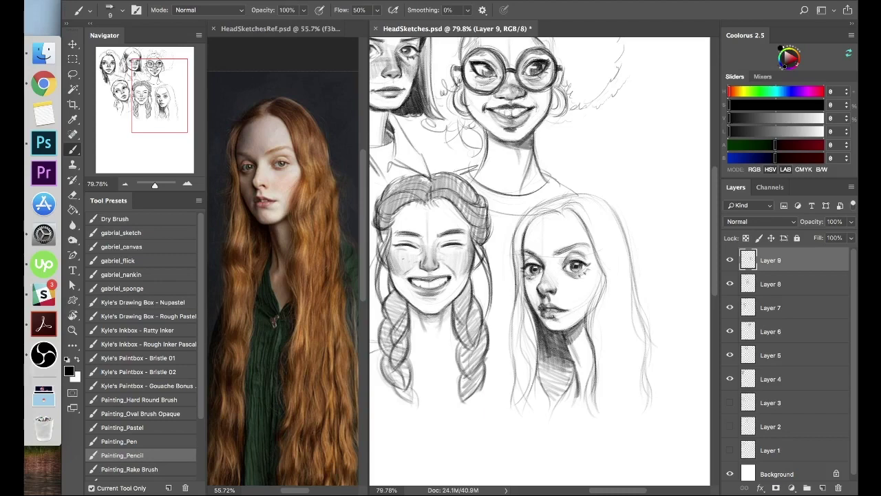
Strengthen the outer contours and long wavy strands on both sides of the long-haired woman's hair.
mouse_move(539, 320)
mouse_down()
mouse_move(562, 333)
mouse_move(544, 337)
mouse_up()
drag(608, 246, 630, 399)
drag(572, 201, 616, 240)
drag(517, 252, 513, 406)
drag(514, 402, 513, 326)
drag(634, 283, 652, 403)
drag(632, 263, 642, 307)
drag(621, 227, 640, 304)
drag(588, 195, 631, 282)
Draw the inner hair strands framing the long-haired woman's cheek, jaw and neck, undoing the last stray stroke.
mouse_move(515, 270)
mouse_down()
mouse_move(518, 231)
mouse_move(538, 203)
mouse_move(604, 195)
mouse_move(582, 223)
mouse_move(603, 296)
mouse_move(588, 313)
mouse_move(589, 325)
mouse_up()
mouse_move(596, 295)
mouse_down()
mouse_move(584, 318)
mouse_move(590, 349)
mouse_up()
drag(610, 310, 593, 385)
drag(610, 273, 599, 299)
mouse_move(611, 246)
mouse_down()
mouse_move(595, 285)
mouse_move(597, 304)
mouse_up()
drag(612, 247, 597, 273)
mouse_move(591, 321)
mouse_down()
mouse_move(588, 343)
mouse_move(601, 322)
mouse_up()
key(super+z)
Add curved strands over the crown and parting of the long hair, continuing down beside the face.
mouse_move(584, 202)
mouse_down()
mouse_move(564, 218)
mouse_move(574, 208)
mouse_move(570, 225)
mouse_up()
drag(602, 199, 575, 226)
mouse_move(572, 204)
mouse_down()
mouse_move(611, 194)
mouse_move(583, 197)
mouse_up()
mouse_move(532, 219)
mouse_down()
mouse_move(559, 200)
mouse_move(551, 202)
mouse_up()
mouse_move(514, 289)
mouse_down()
mouse_move(521, 252)
mouse_move(556, 199)
mouse_up()
drag(605, 291, 590, 243)
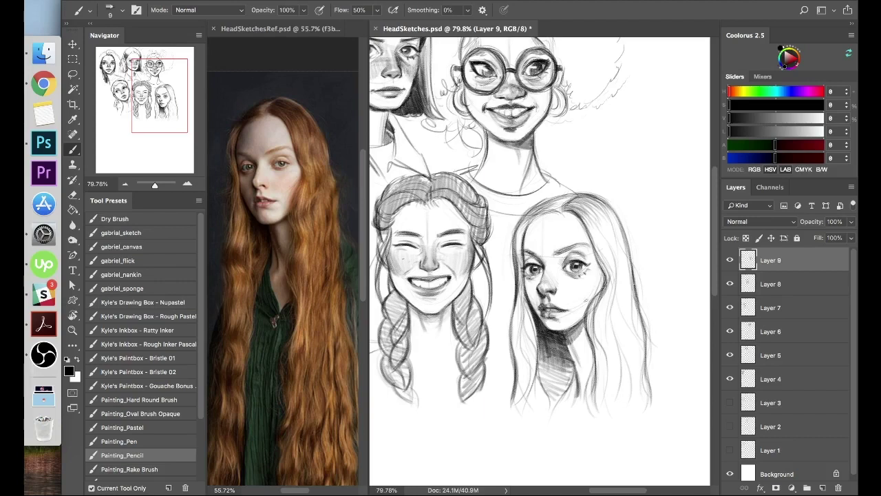
Shade the chin and the shadowed cheek of the long-haired portrait.
drag(543, 319, 561, 313)
drag(527, 281, 538, 301)
drag(533, 293, 539, 298)
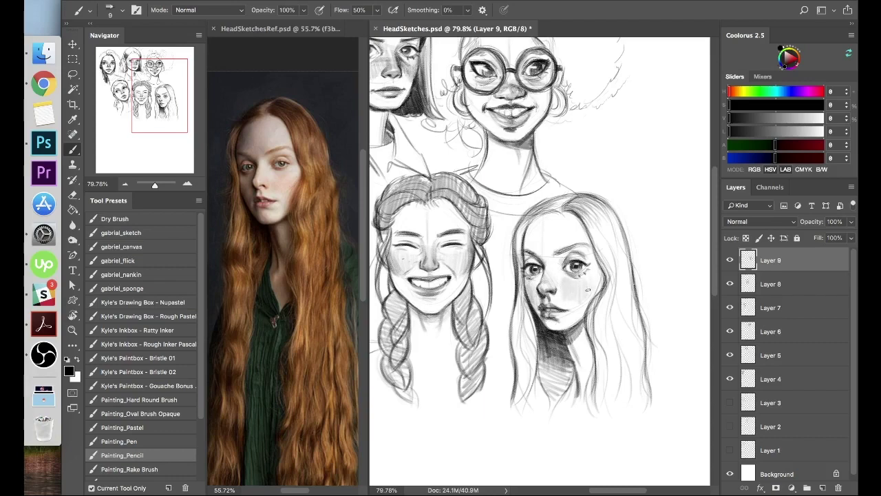
Add freckles to the braided portrait's cheeks and touch up the long-haired woman's inner eye area.
click(400, 265)
mouse_move(556, 258)
mouse_down()
mouse_move(563, 254)
mouse_move(542, 284)
mouse_move(538, 260)
mouse_move(526, 264)
mouse_move(563, 265)
mouse_move(584, 252)
mouse_move(588, 262)
mouse_move(588, 254)
mouse_move(563, 261)
mouse_up()
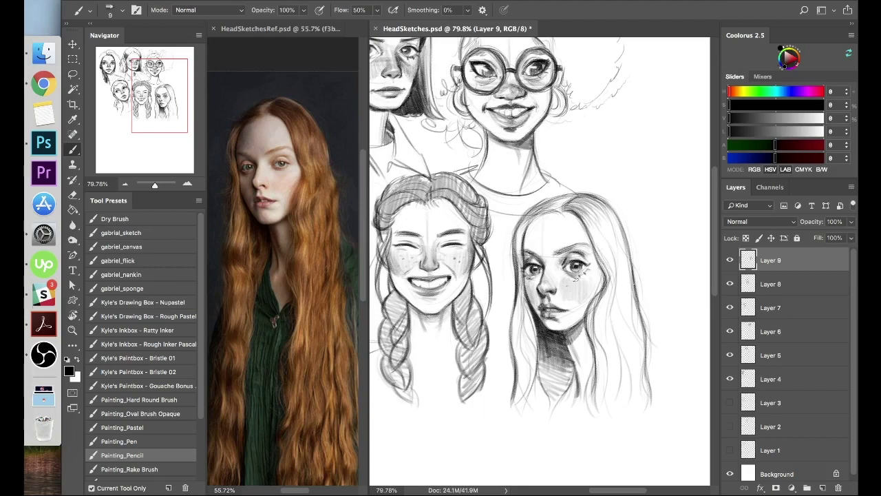
drag(566, 256, 560, 263)
Hatch light shading over the long-haired woman's forehead, shadowed temple and neck.
drag(530, 223, 536, 245)
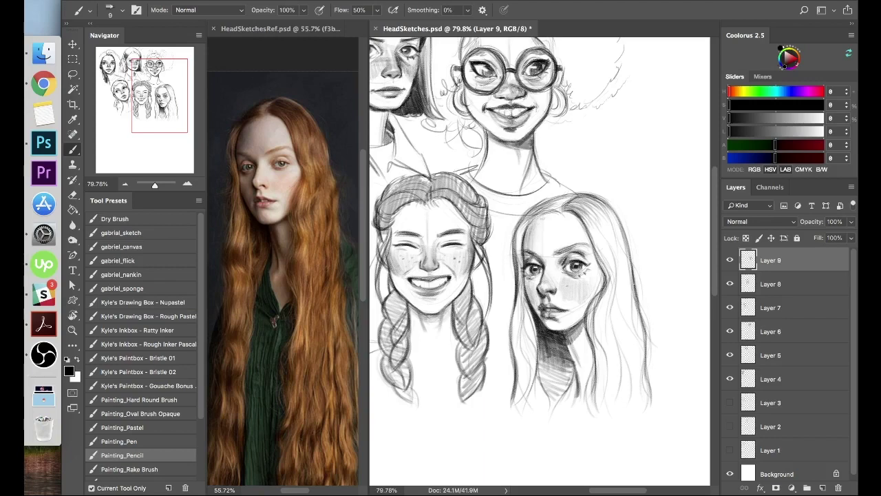
drag(539, 214, 527, 236)
drag(525, 281, 528, 301)
drag(525, 271, 523, 294)
drag(567, 334, 571, 378)
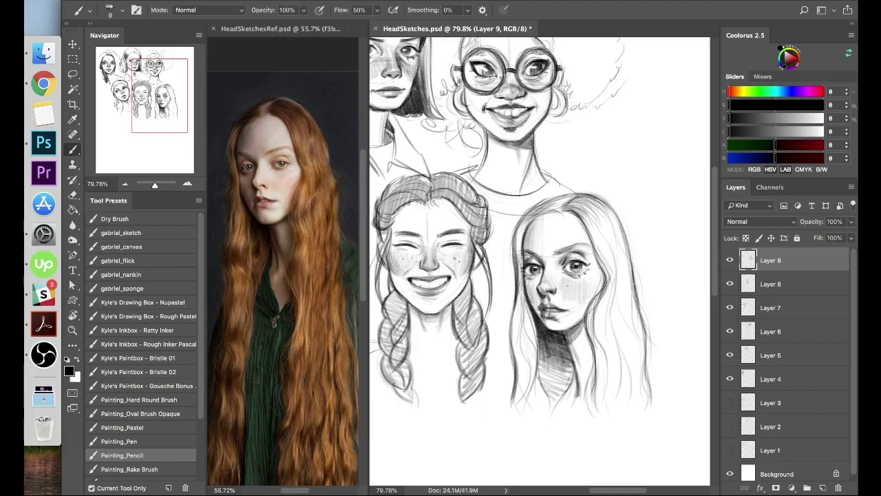
Darken the long hair's outer edges and the strands running beside the face.
drag(518, 350, 515, 411)
drag(514, 368, 510, 311)
drag(600, 269, 593, 369)
drag(589, 321, 584, 339)
drag(605, 256, 598, 277)
drag(605, 241, 592, 276)
drag(637, 299, 649, 357)
drag(647, 342, 651, 398)
Shade the crown of the long hair and the locks beside the woman's cheek and shoulder.
mouse_move(638, 287)
mouse_down()
mouse_move(631, 249)
mouse_move(635, 284)
mouse_up()
drag(566, 206, 590, 214)
drag(572, 200, 616, 217)
drag(602, 291, 588, 318)
mouse_move(609, 288)
mouse_down()
mouse_move(594, 317)
mouse_move(611, 302)
mouse_up()
mouse_move(605, 335)
mouse_down()
mouse_move(615, 365)
mouse_move(625, 367)
mouse_up()
Hatch tone into the lower lengths of the long hair on its wider side.
drag(623, 328, 633, 360)
drag(629, 313, 642, 343)
drag(633, 289, 646, 390)
drag(642, 364, 630, 400)
mouse_move(595, 359)
mouse_down()
mouse_move(592, 386)
mouse_move(622, 393)
mouse_up()
Fill the narrower side and crown of the long hair with tone and finish the face's shadowed edge.
mouse_move(518, 329)
mouse_down()
mouse_move(515, 362)
mouse_move(530, 375)
mouse_up()
drag(522, 266, 514, 318)
drag(536, 213, 522, 236)
mouse_move(541, 208)
mouse_down()
mouse_move(515, 234)
mouse_move(519, 244)
mouse_move(530, 217)
mouse_move(606, 228)
mouse_up()
drag(593, 199, 621, 235)
mouse_move(644, 375)
mouse_down()
mouse_move(590, 376)
mouse_move(634, 376)
mouse_up()
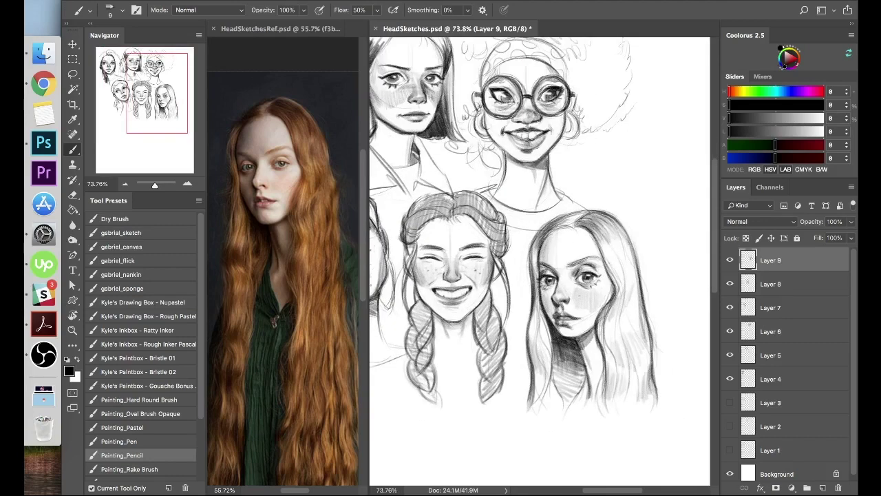
mouse_move(542, 286)
mouse_down()
mouse_move(552, 289)
mouse_move(555, 322)
mouse_up()
mouse_move(544, 254)
mouse_down()
mouse_move(529, 255)
mouse_move(510, 336)
mouse_up()
Add a new layer in HeadSketches.psd and bring up the blonde freckled woman's photo in HeadSketchesRef.psd, zoomed out.
click(823, 487)
click(280, 29)
click(730, 450)
drag(343, 183, 319, 185)
alt+click(319, 185)
click(550, 202)
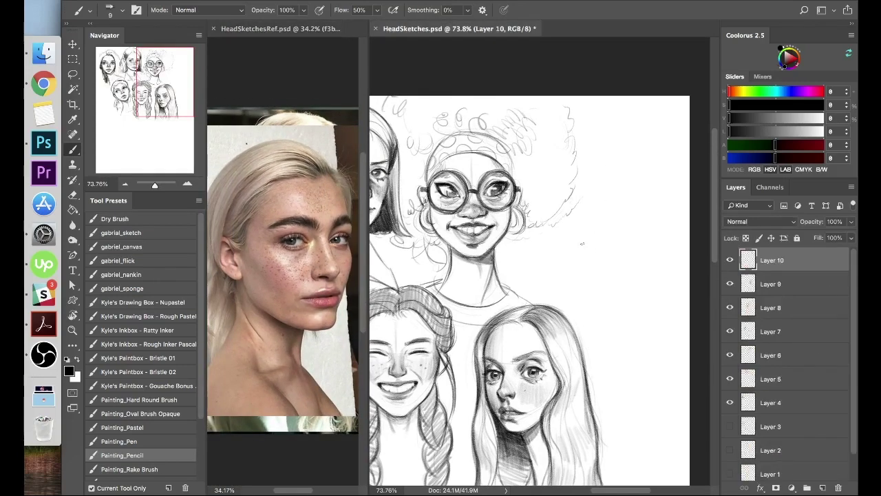
drag(573, 224, 559, 214)
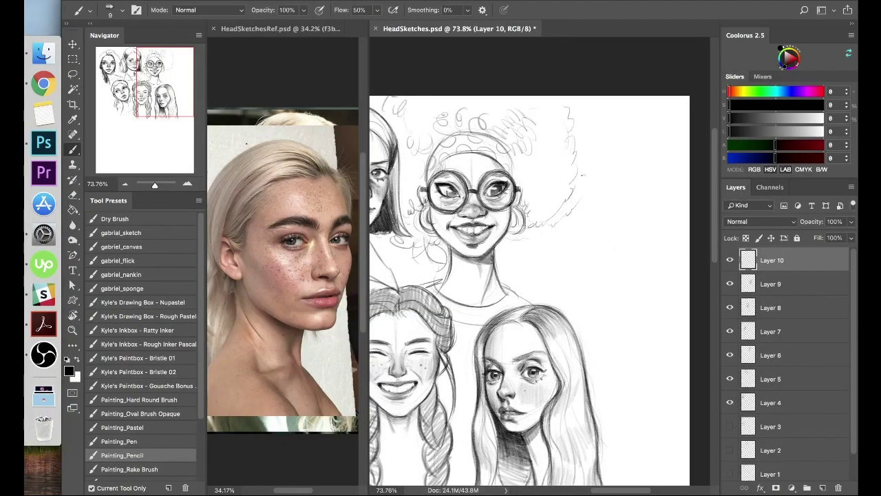
mouse_move(599, 191)
mouse_down()
mouse_move(609, 202)
mouse_move(594, 273)
mouse_up()
drag(611, 235, 551, 241)
key(super+z)
key(super+z)
key(super+z)
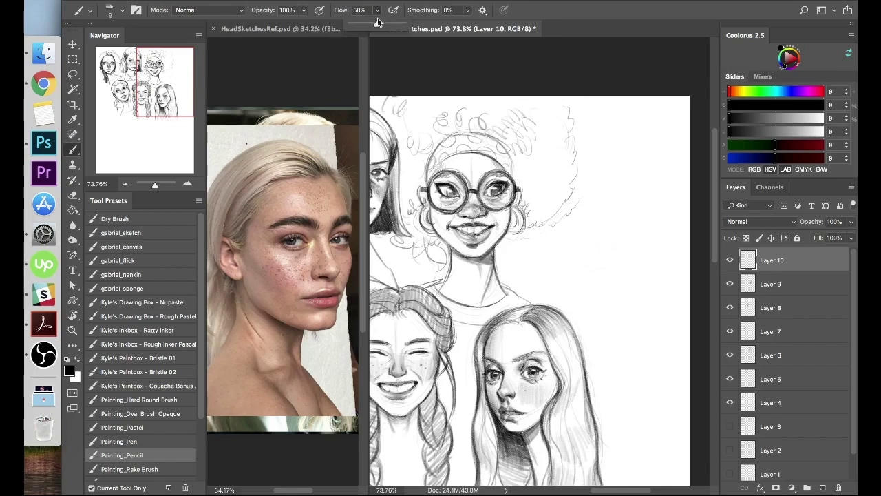
Lightly construct a new three-quarter head with guidelines in the empty space above and beside the long-haired portrait.
drag(614, 231, 617, 241)
drag(583, 209, 589, 281)
mouse_move(611, 246)
mouse_down()
mouse_move(551, 248)
mouse_move(615, 239)
mouse_up()
drag(542, 219, 617, 227)
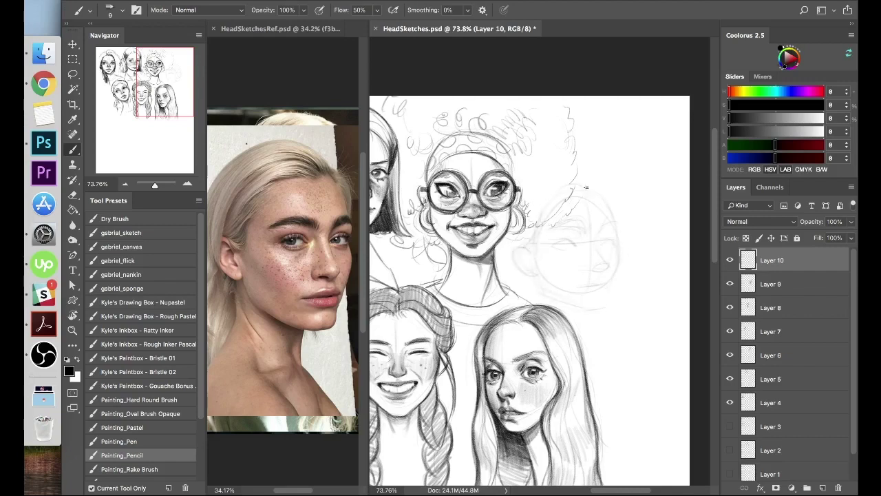
Sketch the new portrait's neck, jaw, chin and eye placement with light lines.
drag(581, 297, 586, 331)
drag(556, 244, 574, 245)
drag(609, 294, 606, 308)
drag(550, 295, 598, 310)
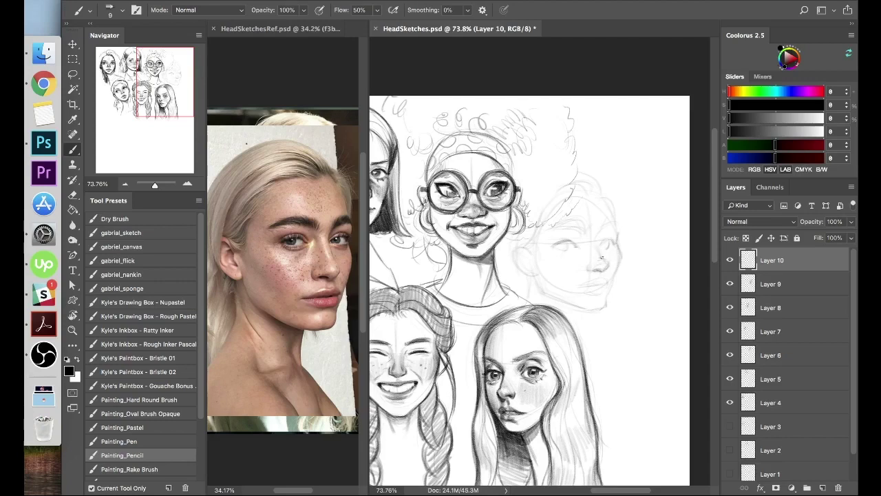
mouse_move(597, 237)
mouse_down()
mouse_move(612, 230)
mouse_move(616, 211)
mouse_move(552, 230)
mouse_move(578, 246)
mouse_move(594, 274)
mouse_move(608, 269)
mouse_move(598, 251)
mouse_move(613, 238)
mouse_up()
drag(557, 242, 573, 239)
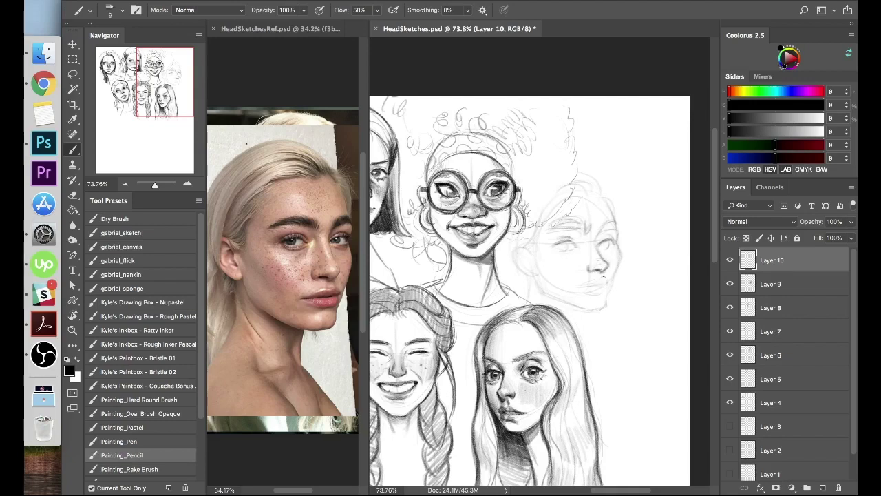
Define the new portrait's face contour, eyes, nose and lips with darker lines.
mouse_move(577, 285)
mouse_down()
mouse_move(614, 278)
mouse_move(623, 257)
mouse_move(614, 248)
mouse_up()
mouse_move(559, 251)
mouse_down()
mouse_move(576, 255)
mouse_move(617, 237)
mouse_move(605, 204)
mouse_move(529, 245)
mouse_move(542, 218)
mouse_move(580, 221)
mouse_move(551, 201)
mouse_move(594, 183)
mouse_move(591, 175)
mouse_move(621, 219)
mouse_up()
mouse_move(533, 269)
mouse_down()
mouse_move(547, 297)
mouse_move(588, 310)
mouse_move(606, 309)
mouse_move(588, 285)
mouse_move(604, 284)
mouse_move(610, 300)
mouse_move(605, 274)
mouse_up()
drag(559, 240, 572, 245)
drag(596, 243, 619, 239)
mouse_move(551, 244)
mouse_down()
mouse_move(614, 238)
mouse_move(570, 252)
mouse_up()
mouse_move(606, 242)
mouse_down()
mouse_move(614, 239)
mouse_move(571, 252)
mouse_move(615, 237)
mouse_move(609, 223)
mouse_move(619, 220)
mouse_up()
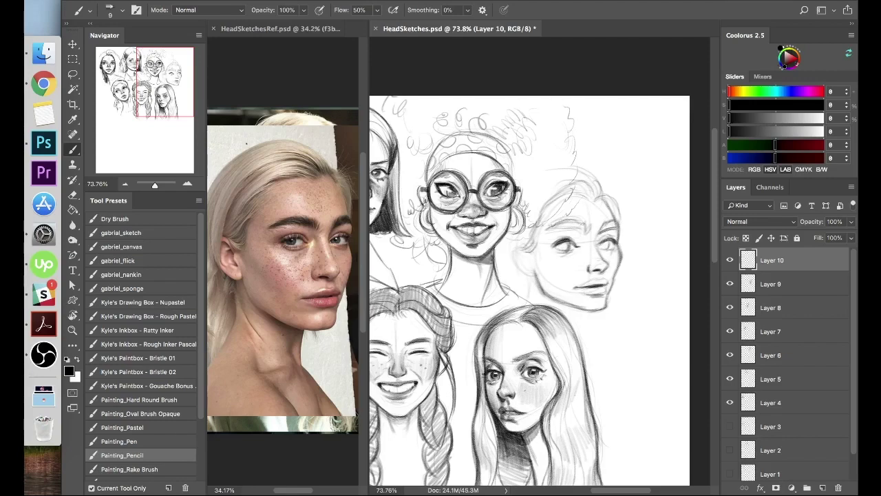
Redraw the new portrait's brow lines and shade the underside of the nose.
drag(547, 235, 589, 224)
key(e)
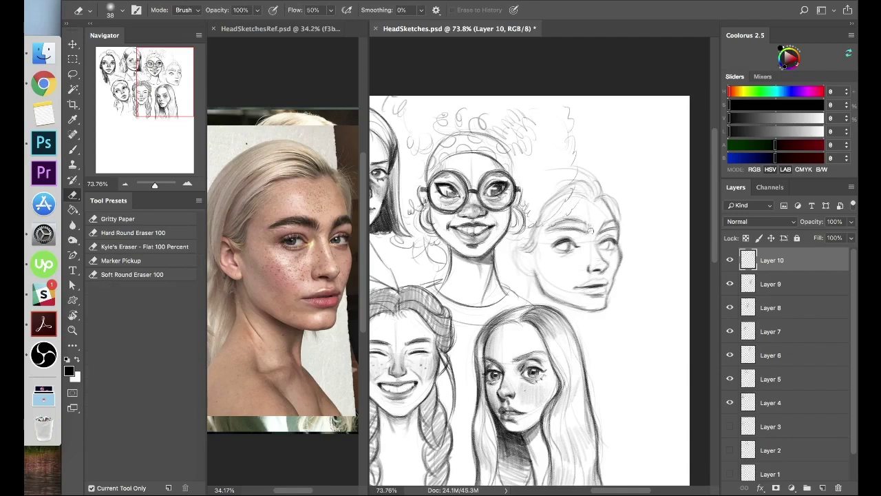
key(b)
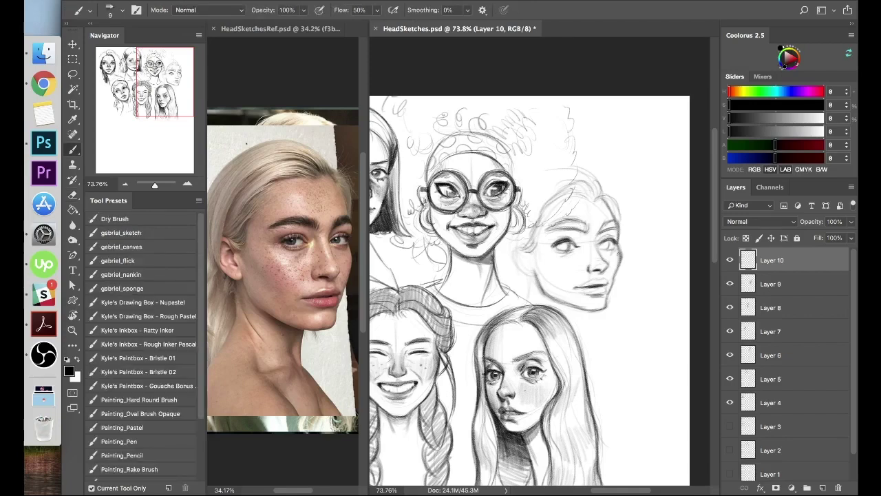
mouse_move(557, 253)
mouse_down()
mouse_move(598, 234)
mouse_move(609, 269)
mouse_move(592, 249)
mouse_up()
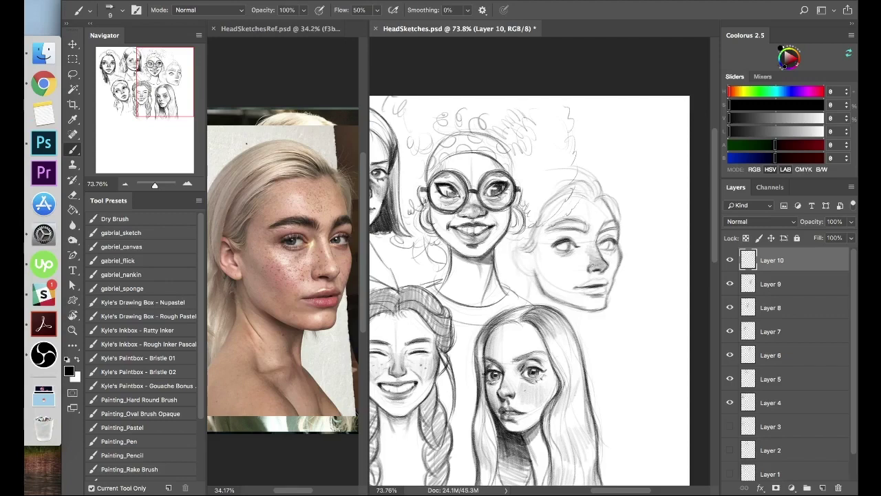
key(x)
key(x)
Fill in the thick eyebrows and darken the upper lids and irises of the new portrait.
drag(563, 234, 577, 239)
mouse_move(557, 251)
mouse_down()
mouse_move(570, 253)
mouse_move(572, 225)
mouse_move(616, 223)
mouse_move(585, 221)
mouse_move(619, 218)
mouse_move(604, 198)
mouse_up()
drag(606, 237, 617, 234)
mouse_move(555, 238)
mouse_down()
mouse_move(575, 237)
mouse_move(578, 246)
mouse_move(571, 244)
mouse_up()
drag(598, 246, 610, 242)
drag(597, 244, 609, 241)
drag(552, 249, 562, 252)
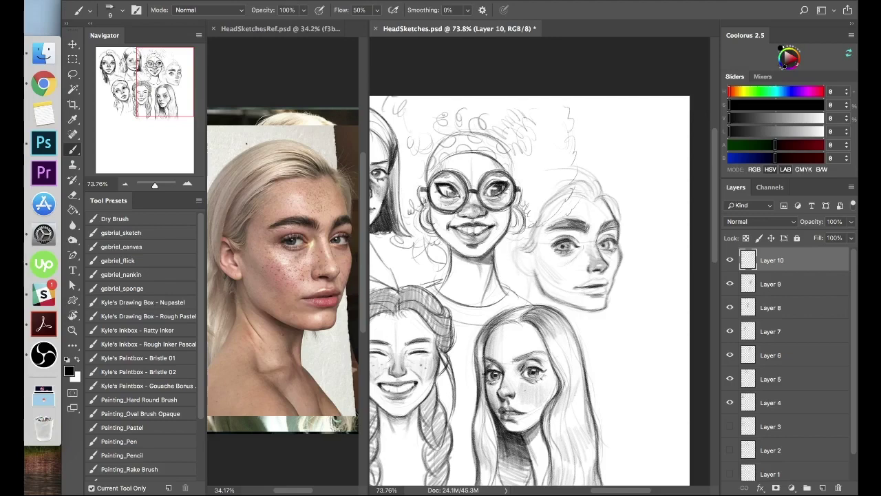
Darken the new portrait's far eye and lips, and draw the ear, jawline and neck.
mouse_move(606, 234)
mouse_down()
mouse_move(615, 240)
mouse_move(544, 245)
mouse_move(608, 249)
mouse_up()
mouse_move(581, 283)
mouse_down()
mouse_move(607, 280)
mouse_move(601, 291)
mouse_up()
mouse_move(529, 245)
mouse_down()
mouse_move(515, 269)
mouse_move(532, 278)
mouse_move(530, 266)
mouse_move(531, 307)
mouse_move(582, 339)
mouse_up()
drag(535, 274, 583, 316)
drag(544, 290, 556, 303)
drag(527, 276, 533, 283)
drag(566, 309, 584, 335)
drag(566, 309, 575, 325)
drag(542, 301, 533, 287)
drag(585, 307, 601, 310)
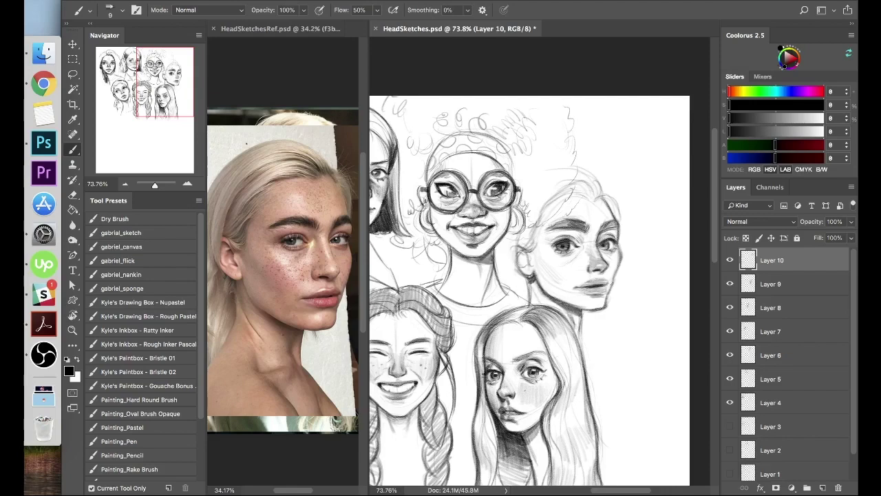
Detail the ear and draw the swept-back hair from the hairline over the new portrait's head.
drag(524, 252, 533, 249)
mouse_move(526, 257)
mouse_down()
mouse_move(536, 242)
mouse_move(519, 275)
mouse_up()
mouse_move(533, 248)
mouse_down()
mouse_move(537, 220)
mouse_move(593, 181)
mouse_up()
mouse_move(562, 192)
mouse_down()
mouse_move(537, 215)
mouse_move(585, 180)
mouse_up()
mouse_move(582, 196)
mouse_down()
mouse_move(596, 181)
mouse_move(621, 228)
mouse_up()
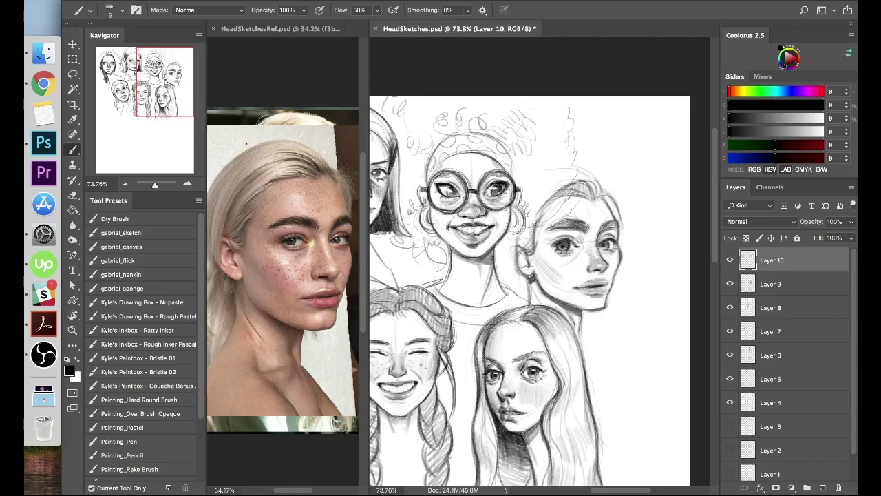
Shade and refine the new portrait's lips with the pencil, alternating black and white.
key(e)
key(b)
key(x)
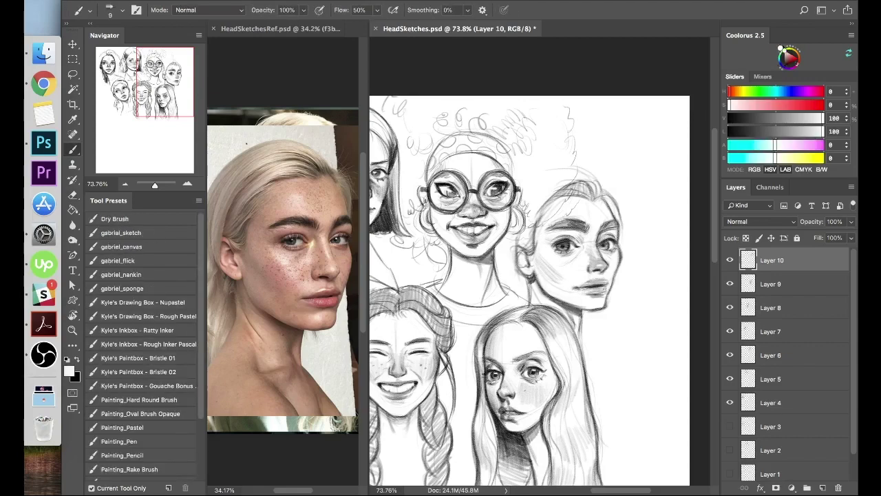
key(x)
mouse_move(599, 292)
mouse_down()
mouse_move(609, 286)
mouse_move(585, 292)
mouse_up()
key(x)
key(x)
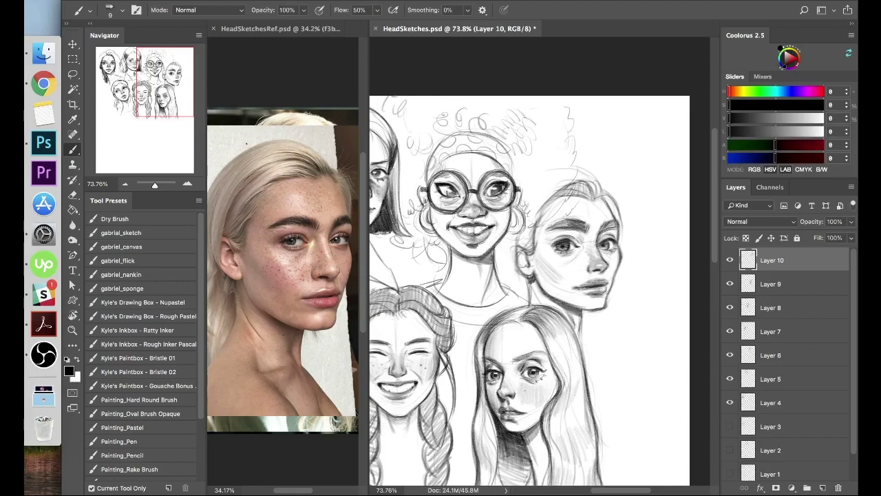
key(x)
key(x)
drag(590, 280, 603, 278)
Add the first freckles to the new portrait's cheek and forehead in black.
key(x)
key(x)
key(x)
key(x)
mouse_move(542, 230)
mouse_down()
mouse_move(537, 256)
mouse_move(565, 277)
mouse_up()
key(e)
key(b)
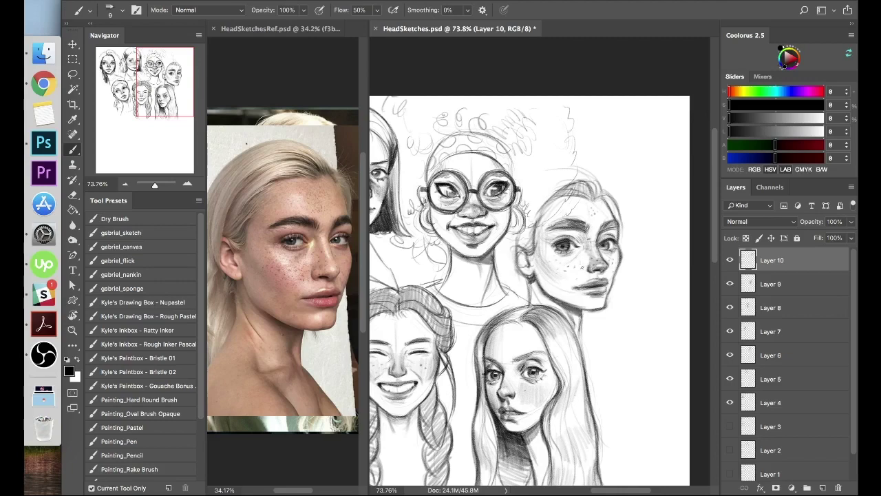
Dot more freckles across the new portrait's nose and both cheeks.
click(587, 256)
click(588, 260)
click(584, 263)
click(612, 265)
click(611, 269)
click(610, 260)
click(610, 270)
click(610, 275)
click(611, 268)
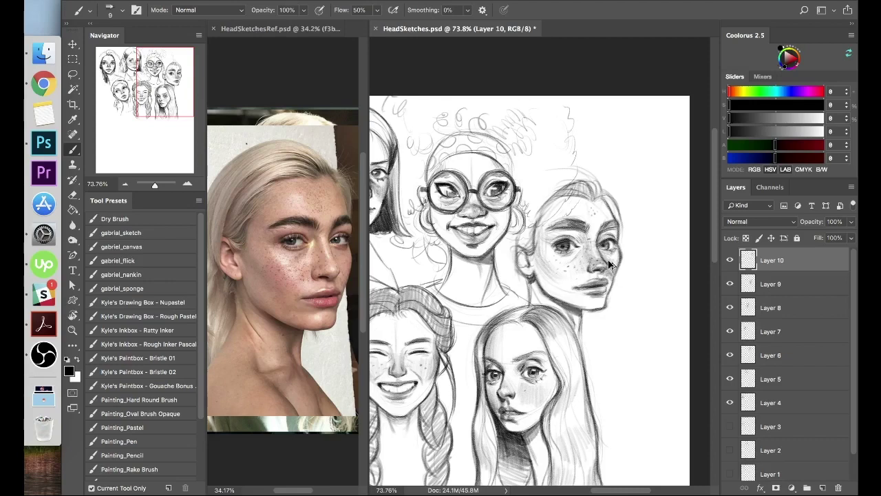
click(610, 274)
click(612, 268)
click(612, 263)
click(577, 257)
click(582, 256)
click(576, 263)
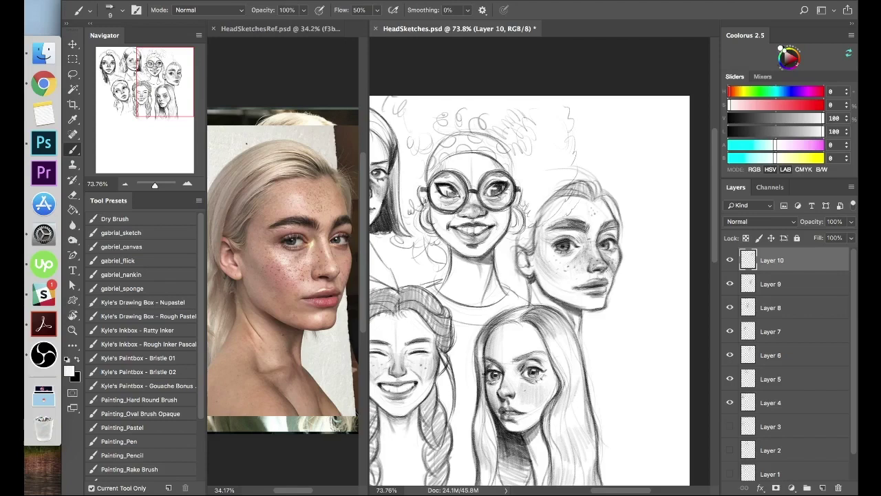
Add a few more freckles and darken the freckled woman's eyebrows, alternating black and white.
key(x)
key(x)
key(x)
key(x)
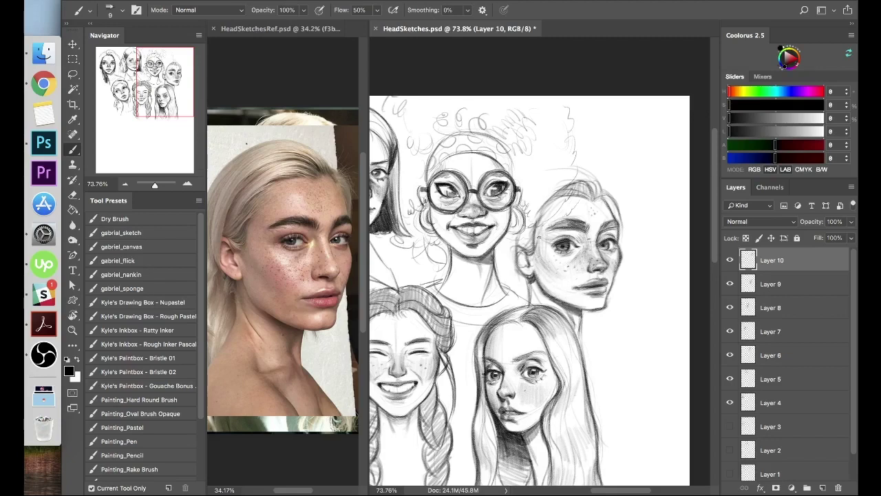
key(x)
key(x)
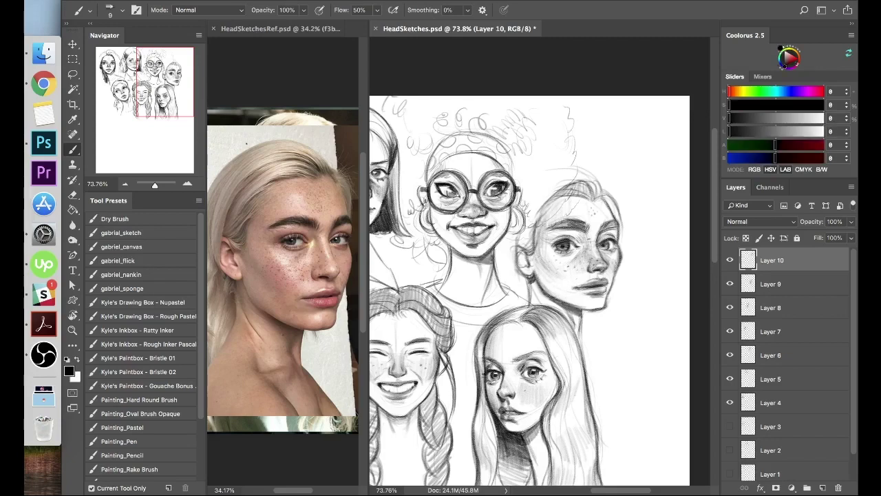
key(x)
key(x)
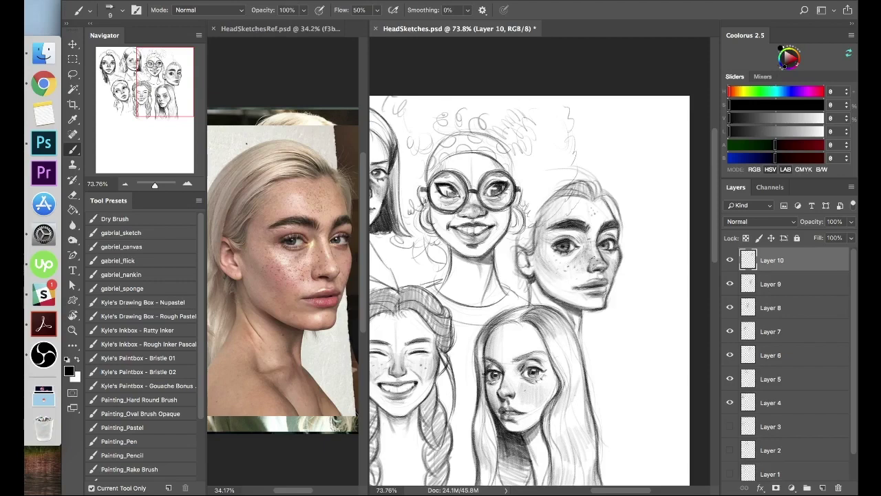
Shade the side of the freckled woman's nose and deepen the shadows around both eyes in black.
drag(588, 243, 591, 264)
key(x)
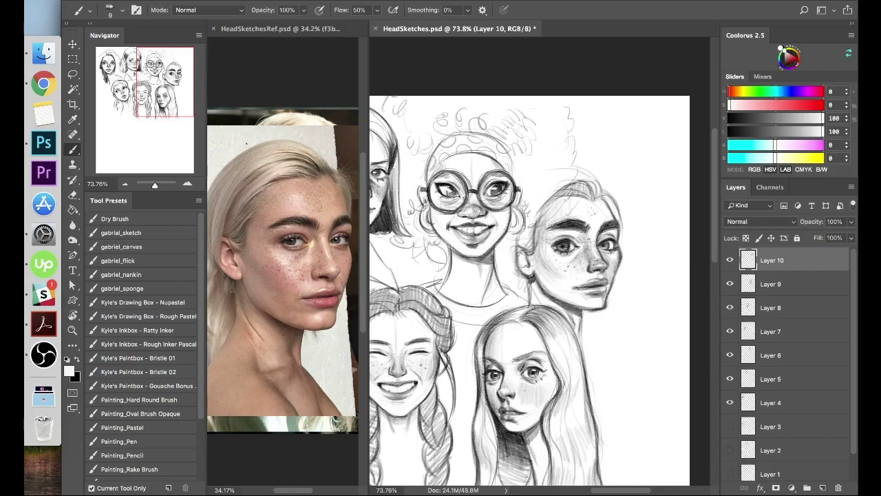
key(x)
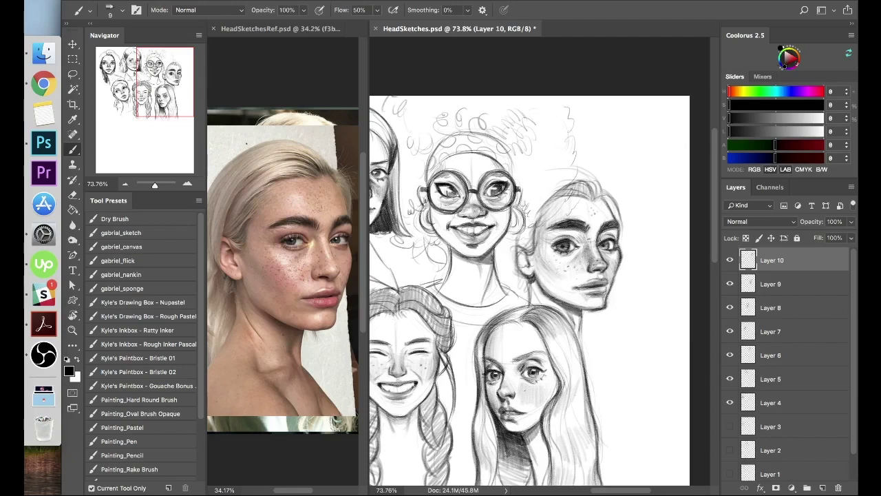
mouse_move(599, 239)
mouse_down()
mouse_move(612, 234)
mouse_move(581, 243)
mouse_move(566, 235)
mouse_move(580, 244)
mouse_move(556, 236)
mouse_move(581, 241)
mouse_move(613, 231)
mouse_up()
drag(555, 256, 571, 254)
drag(557, 255, 576, 250)
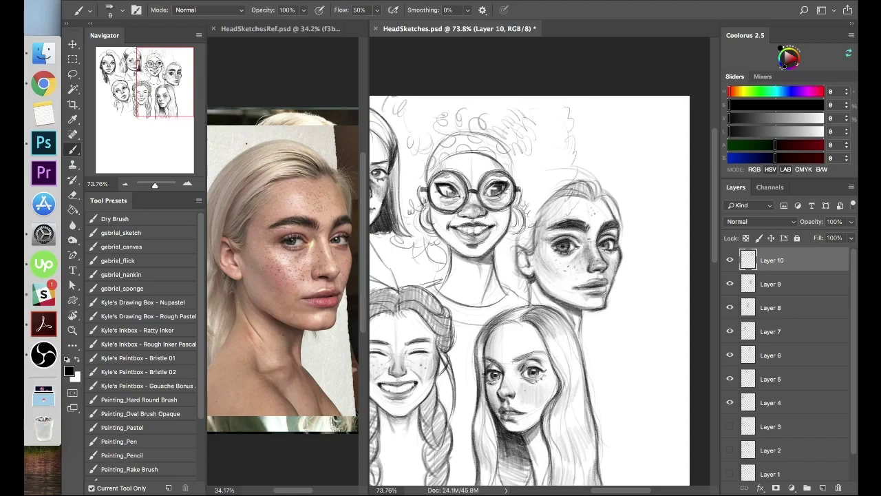
Strengthen the freckled woman's jawline and the edge below her ear with darker strokes.
drag(553, 299, 579, 312)
drag(553, 297, 535, 279)
drag(529, 279, 530, 307)
Darken the swept-back hair contours and strands around the freckled woman's head and reinforce her chin line.
mouse_move(533, 228)
mouse_down()
mouse_move(572, 182)
mouse_move(585, 185)
mouse_up()
drag(524, 249, 536, 226)
mouse_move(530, 230)
mouse_down()
mouse_move(554, 196)
mouse_move(579, 186)
mouse_up()
mouse_move(556, 200)
mouse_down()
mouse_move(591, 190)
mouse_move(594, 199)
mouse_up()
mouse_move(571, 183)
mouse_down()
mouse_move(596, 200)
mouse_move(600, 183)
mouse_move(622, 243)
mouse_up()
drag(617, 201, 623, 242)
drag(582, 309, 602, 311)
mouse_move(640, 289)
mouse_down()
mouse_move(598, 292)
mouse_move(635, 293)
mouse_up()
drag(651, 309, 682, 309)
mouse_move(615, 292)
mouse_down()
mouse_move(603, 296)
mouse_move(659, 293)
mouse_move(604, 294)
mouse_up()
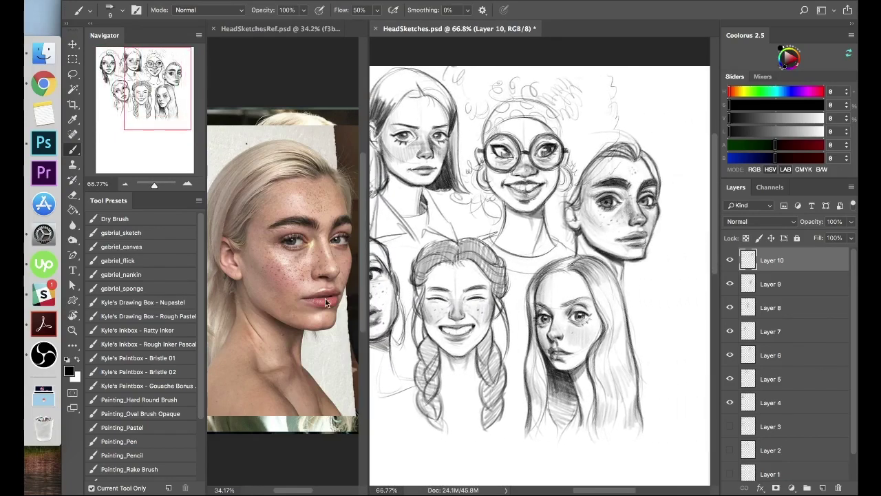
Hide the previous reference photo in HeadSketchesRef.psd and add a new layer to HeadSketches.psd.
click(280, 29)
click(730, 403)
key(ctrl+Tab)
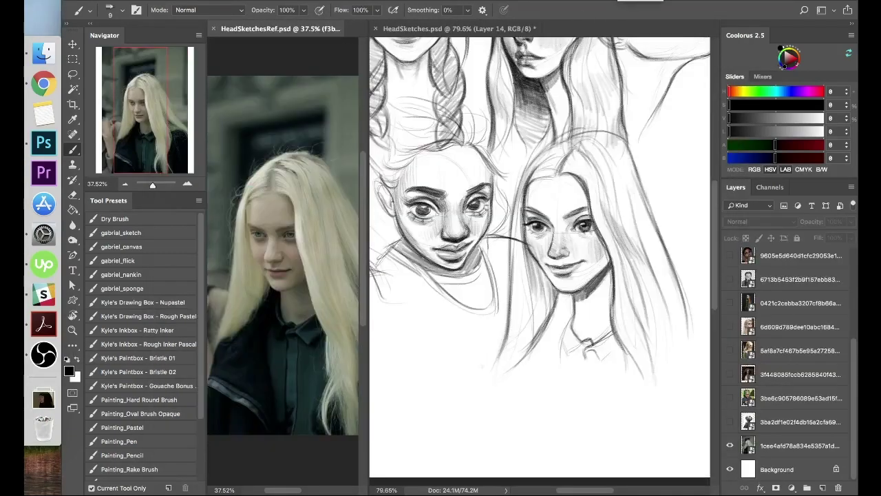
key(ctrl+Tab)
click(823, 487)
key(ctrl+Tab)
Place the first two photos from the Dock stack, starting with the dark-haired woman with bangs, in HeadSketchesRef.psd.
click(44, 399)
drag(127, 130, 282, 255)
key(Return)
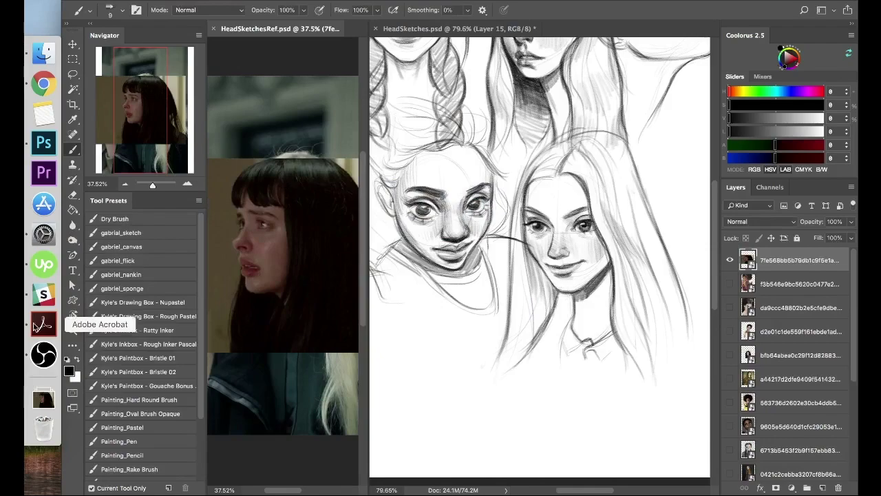
click(44, 399)
drag(192, 128, 282, 255)
key(Return)
Place the next four portrait photos from the Dock stack as layers in HeadSketchesRef.psd, through the brunette close-up.
click(44, 399)
drag(267, 127, 282, 275)
click(43, 399)
drag(340, 128, 282, 276)
click(42, 398)
drag(415, 127, 282, 275)
click(50, 403)
drag(489, 127, 328, 210)
key(Return)
Place three more reference photos in HeadSketchesRef.psd, starting with the curly-haired portrait.
click(45, 400)
drag(563, 128, 309, 228)
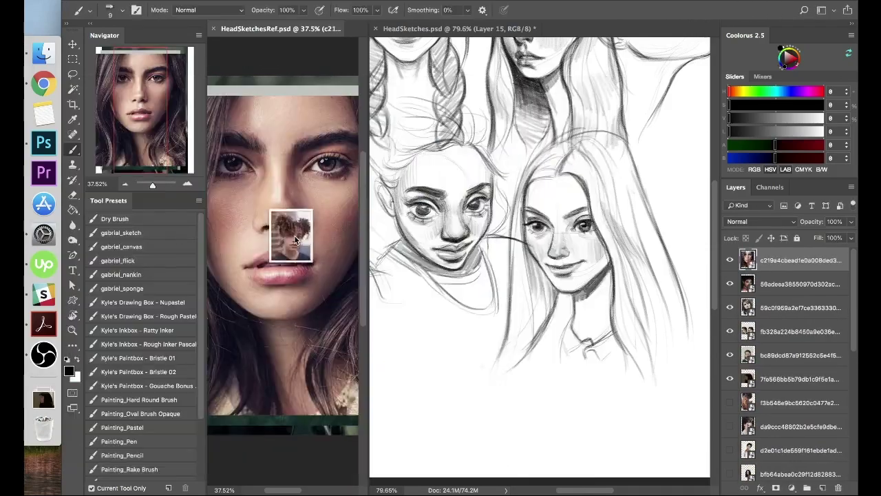
key(Return)
click(45, 399)
drag(120, 203, 267, 219)
key(Return)
click(44, 400)
key(Return)
drag(192, 199, 310, 210)
Place the final three portrait photos from the Dock stack in the reference document.
click(44, 399)
key(Return)
click(44, 399)
key(Return)
click(44, 399)
drag(414, 200, 284, 219)
key(Return)
Lightly sketch the head shape and facial guidelines of a new portrait below the wavy-haired woman in HeadSketches.psd.
click(459, 29)
drag(462, 307, 770, 266)
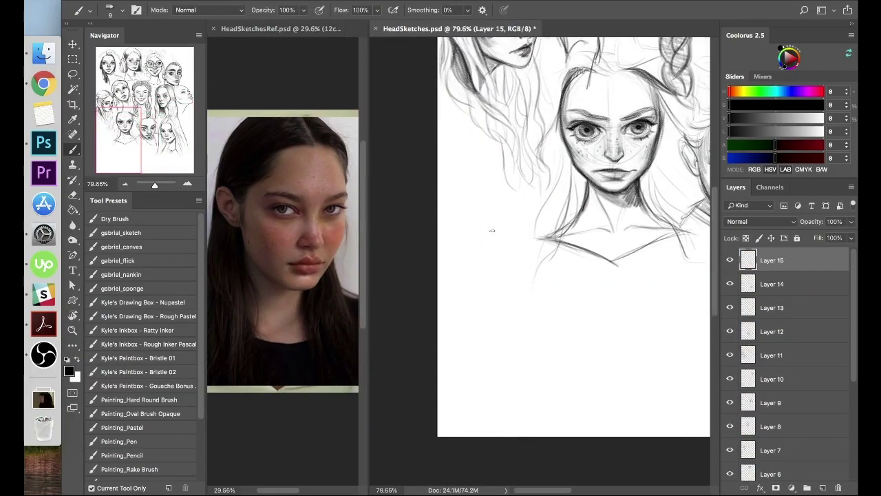
drag(513, 200, 510, 292)
drag(452, 236, 537, 243)
drag(446, 238, 480, 210)
drag(455, 268, 506, 322)
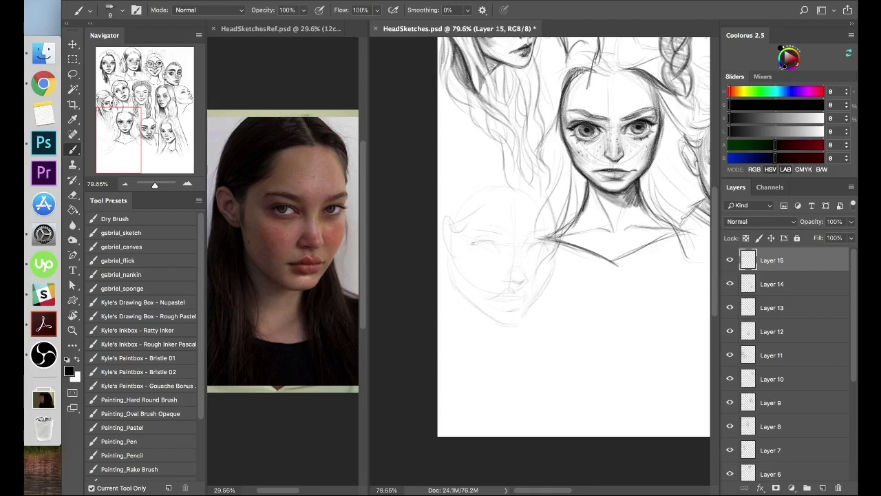
Rough in the new portrait's cheek and jaw, ear, neck and long hair with light lines.
drag(539, 298, 554, 274)
drag(553, 276, 523, 317)
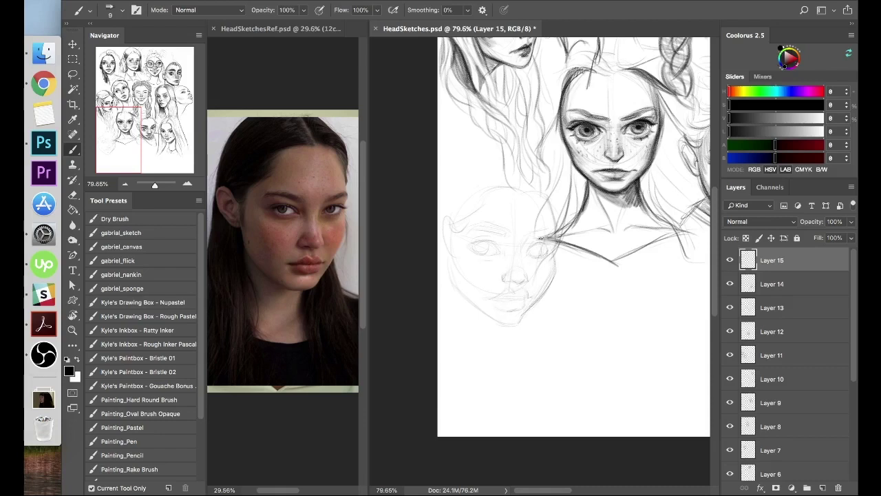
mouse_move(445, 219)
mouse_down()
mouse_move(450, 259)
mouse_move(457, 241)
mouse_up()
drag(455, 293, 473, 400)
drag(527, 317, 540, 369)
drag(546, 295, 580, 380)
drag(505, 274, 507, 278)
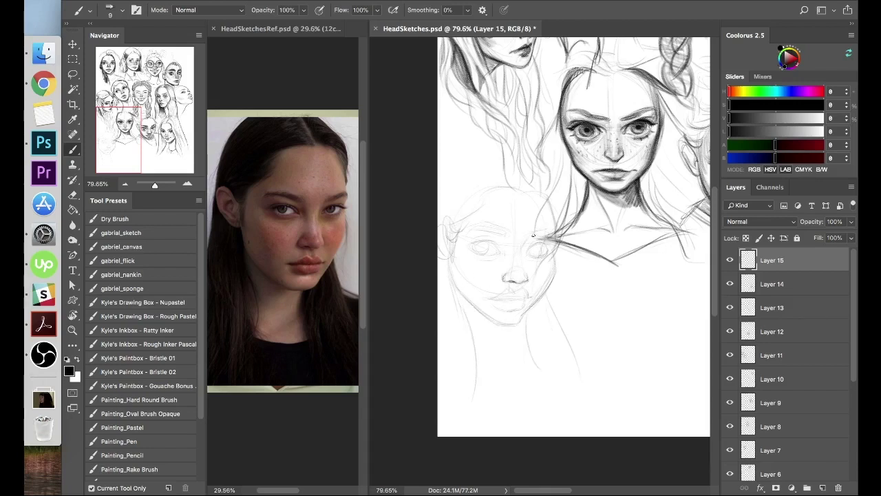
Darken the upper eyelids and define the irises of the new portrait's eyes.
drag(537, 245, 552, 244)
drag(469, 242, 504, 247)
drag(477, 245, 484, 248)
drag(533, 245, 552, 245)
mouse_move(468, 243)
mouse_down()
mouse_move(555, 243)
mouse_move(463, 242)
mouse_move(484, 239)
mouse_move(486, 251)
mouse_up()
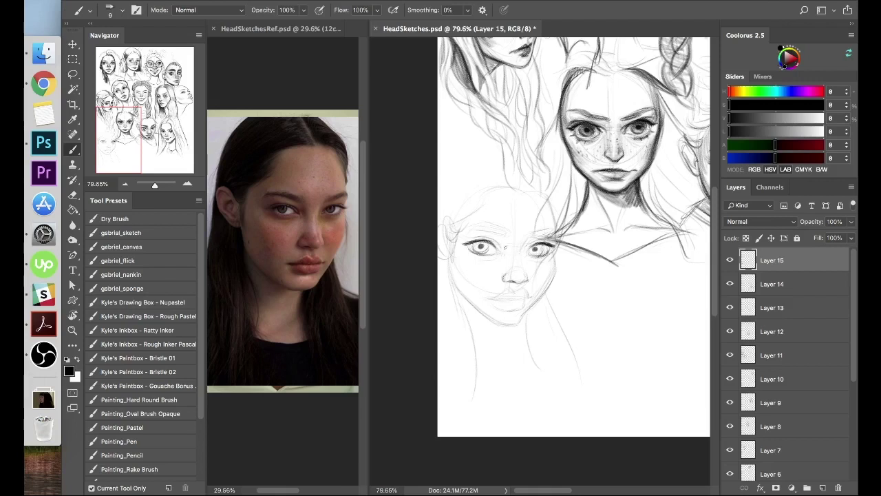
Draw the line between the new portrait's lips and lightly shade the nose and both cheeks.
drag(508, 277, 498, 240)
mouse_move(486, 298)
mouse_down()
mouse_move(531, 295)
mouse_move(516, 307)
mouse_move(518, 289)
mouse_up()
drag(457, 252, 467, 287)
mouse_move(470, 262)
mouse_down()
mouse_move(472, 289)
mouse_move(484, 289)
mouse_up()
mouse_move(542, 262)
mouse_down()
mouse_move(551, 293)
mouse_move(547, 262)
mouse_move(532, 288)
mouse_up()
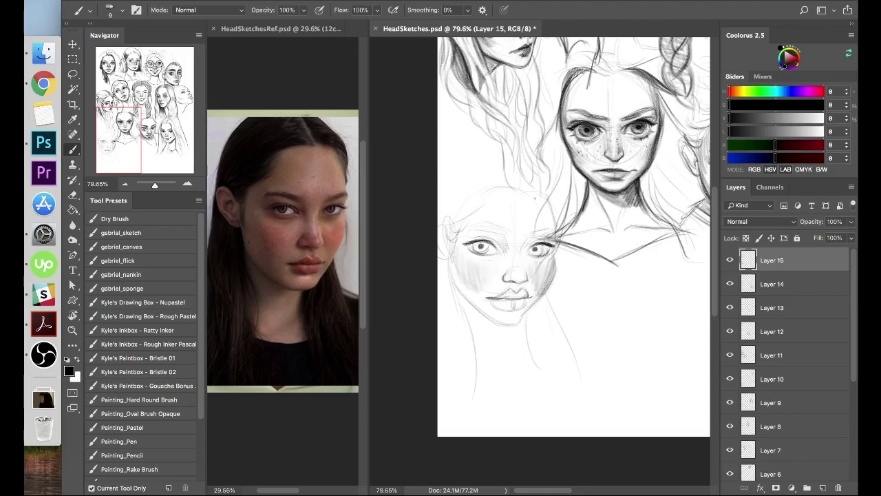
Darken the new portrait's far cheek and jaw contour, nostrils and upper-lip bow.
mouse_move(558, 254)
mouse_down()
mouse_move(548, 292)
mouse_move(521, 320)
mouse_move(550, 278)
mouse_move(531, 278)
mouse_up()
mouse_move(523, 246)
mouse_down()
mouse_move(528, 254)
mouse_move(555, 235)
mouse_move(550, 203)
mouse_up()
drag(509, 289, 519, 292)
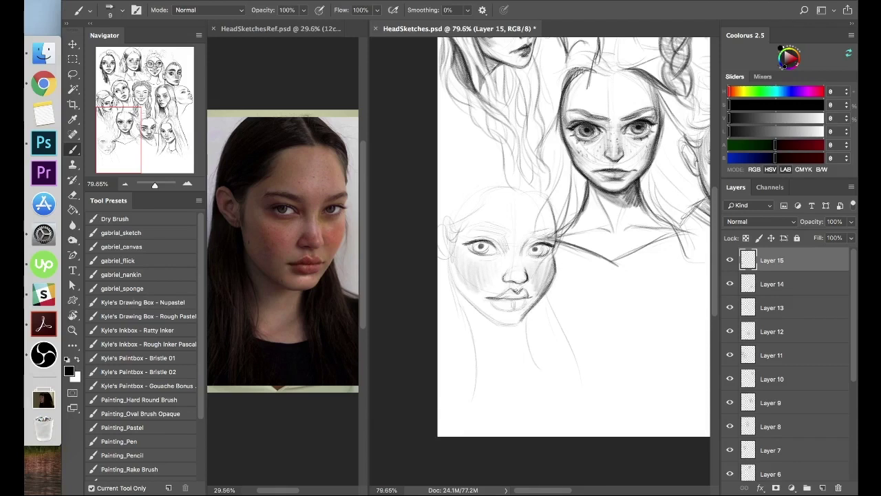
drag(505, 242, 475, 262)
Select the Painting_Pencil brush preset with 50% flow and black as the drawing colour.
key(x)
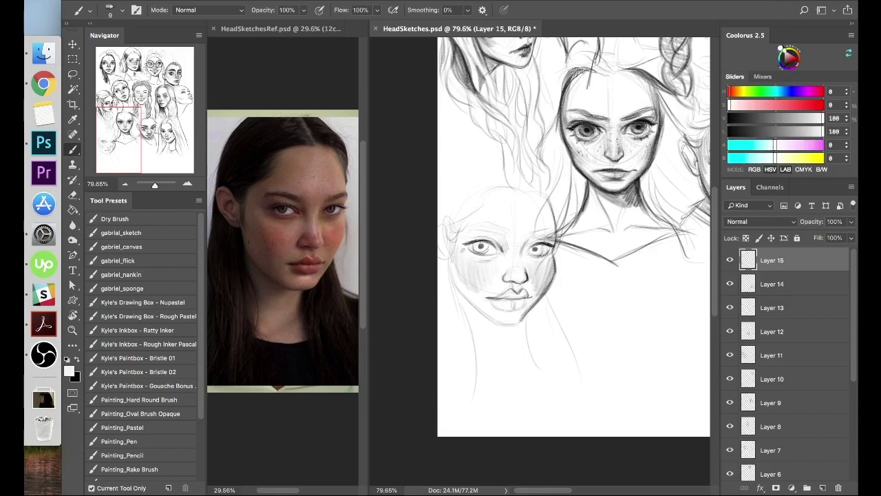
key(x)
double_click(124, 454)
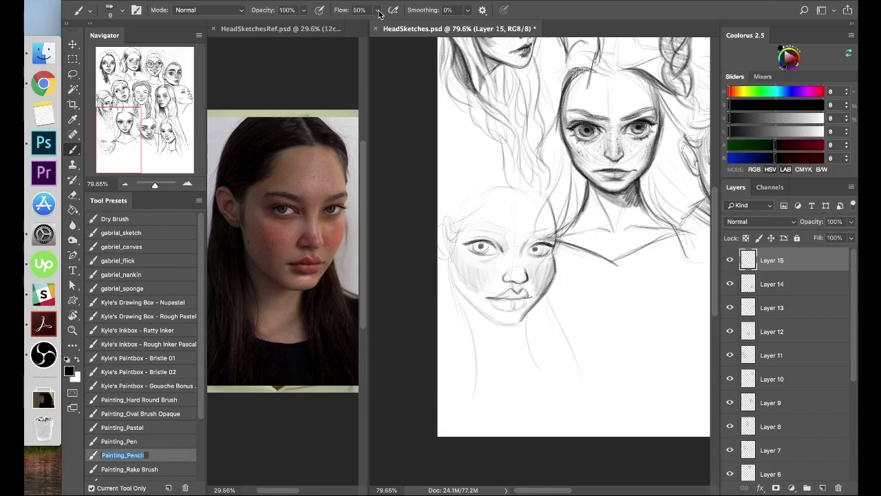
drag(377, 11, 412, 25)
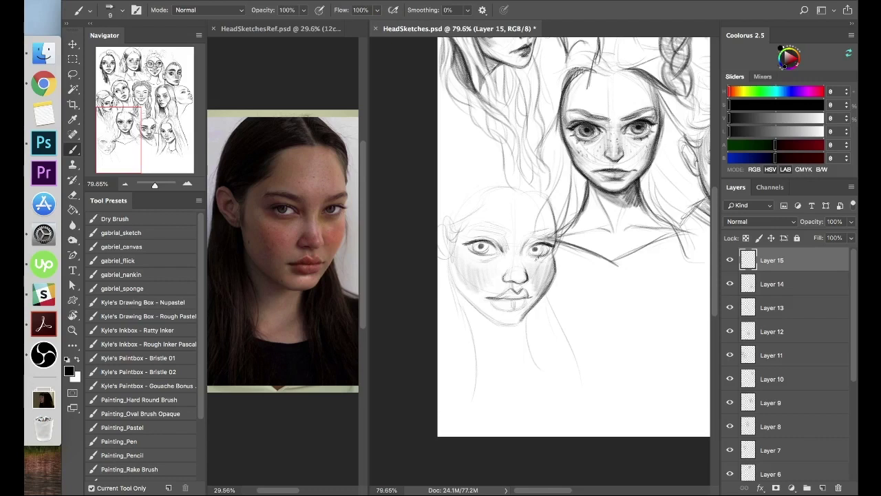
Refine the new portrait's far eye and jawline, and draw firmer lines for the neck and the hair beside it.
drag(530, 248, 544, 249)
drag(527, 298, 493, 322)
mouse_move(450, 264)
mouse_down()
mouse_move(497, 322)
mouse_move(519, 369)
mouse_up()
drag(510, 326, 527, 393)
drag(515, 351, 540, 413)
drag(546, 295, 573, 346)
Draw the parted hairline and the crown of the new portrait's hair, undoing and redrawing the outer contour strokes.
drag(457, 222, 522, 187)
mouse_move(523, 185)
mouse_down()
mouse_move(553, 200)
mouse_move(559, 227)
mouse_up()
mouse_move(504, 159)
mouse_down()
mouse_move(548, 187)
mouse_move(559, 214)
mouse_up()
key(super+z)
mouse_move(475, 154)
mouse_down()
mouse_move(439, 169)
mouse_move(440, 185)
mouse_up()
key(super+z)
drag(503, 157, 439, 181)
Define the new portrait's ear and the hair tucked over it, and reinforce the parting and neck shadow.
drag(447, 227, 446, 259)
mouse_move(440, 227)
mouse_down()
mouse_move(451, 241)
mouse_move(457, 233)
mouse_up()
mouse_move(442, 228)
mouse_down()
mouse_move(465, 221)
mouse_move(494, 192)
mouse_move(525, 187)
mouse_move(455, 211)
mouse_up()
drag(525, 185, 551, 180)
drag(510, 327, 533, 398)
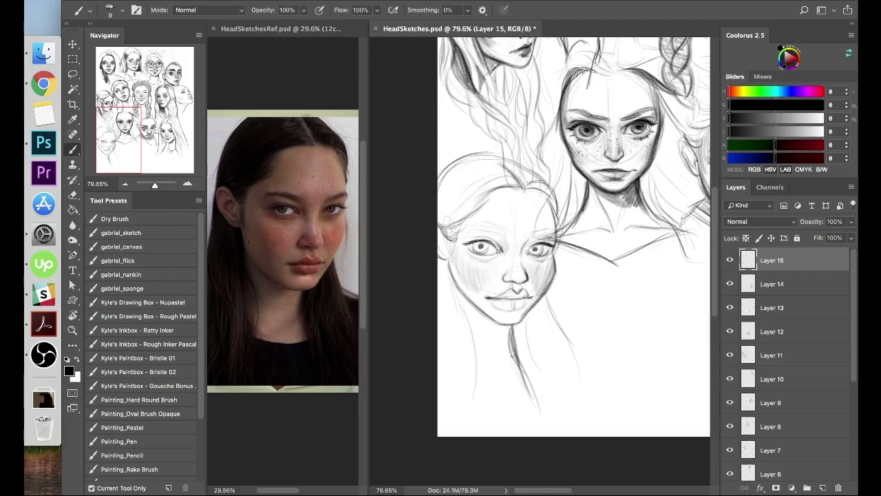
Strengthen the new portrait's near cheek contour and sketch both eyebrows and the far eyelid.
drag(448, 259, 484, 314)
drag(481, 233, 505, 227)
drag(480, 228, 555, 229)
mouse_move(531, 238)
mouse_down()
mouse_move(561, 228)
mouse_move(555, 246)
mouse_up()
Shade the new portrait's lips and the underside of the nose, with touch-ups in white and black.
drag(501, 310, 517, 311)
mouse_move(502, 314)
mouse_down()
mouse_move(519, 313)
mouse_move(527, 287)
mouse_move(526, 299)
mouse_move(516, 256)
mouse_up()
key(x)
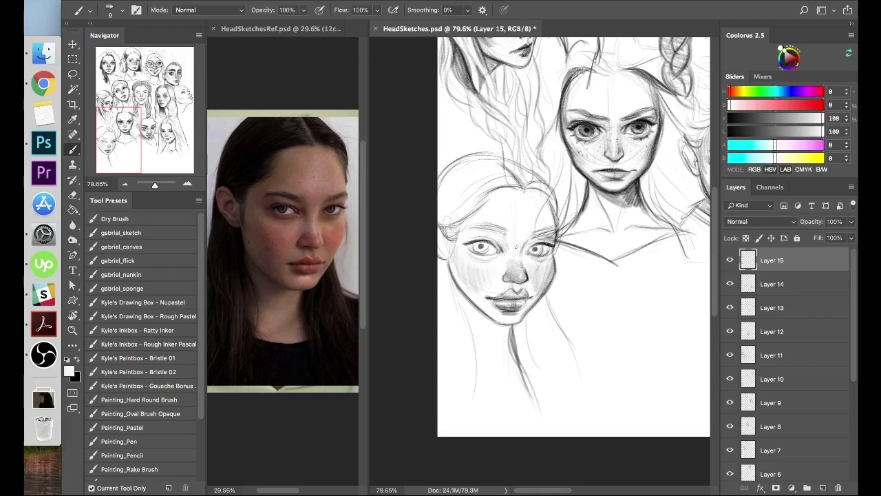
key(x)
drag(505, 278, 512, 280)
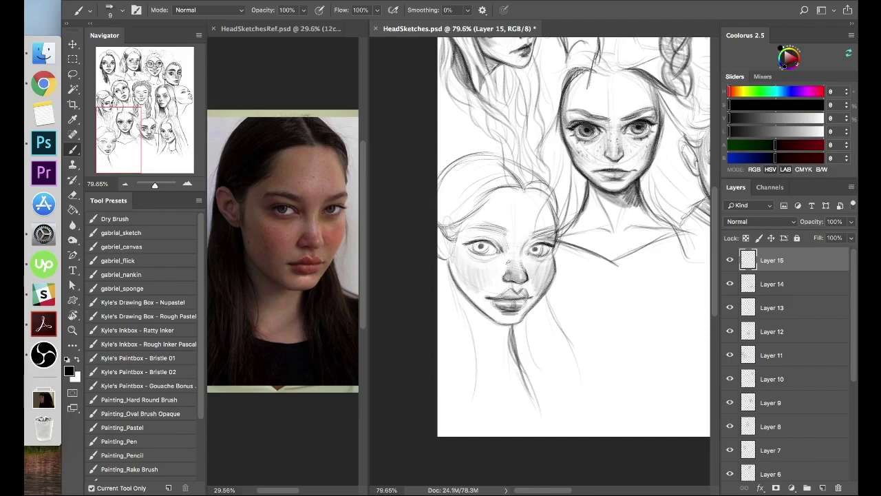
Erase part of the new portrait's near cheek line and redraw it with darker shading along the cheek.
key(e)
drag(451, 263, 474, 303)
key(b)
mouse_move(458, 258)
mouse_down()
mouse_move(478, 289)
mouse_move(475, 272)
mouse_move(474, 296)
mouse_move(486, 313)
mouse_up()
drag(460, 255, 452, 281)
Darken the hairline beside the new portrait's face and shade both irises and eyelids.
mouse_move(463, 234)
mouse_down()
mouse_move(440, 263)
mouse_move(475, 212)
mouse_move(468, 217)
mouse_move(525, 185)
mouse_move(541, 189)
mouse_move(558, 212)
mouse_up()
drag(526, 254, 541, 252)
drag(475, 246, 547, 246)
drag(463, 246, 494, 245)
Touch up details of the new portrait's eyes, alternating white highlights and black accents.
key(x)
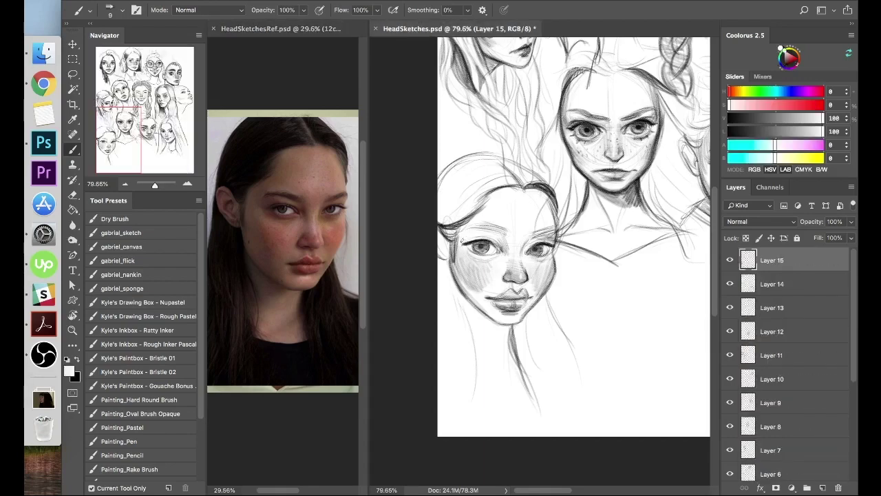
key(x)
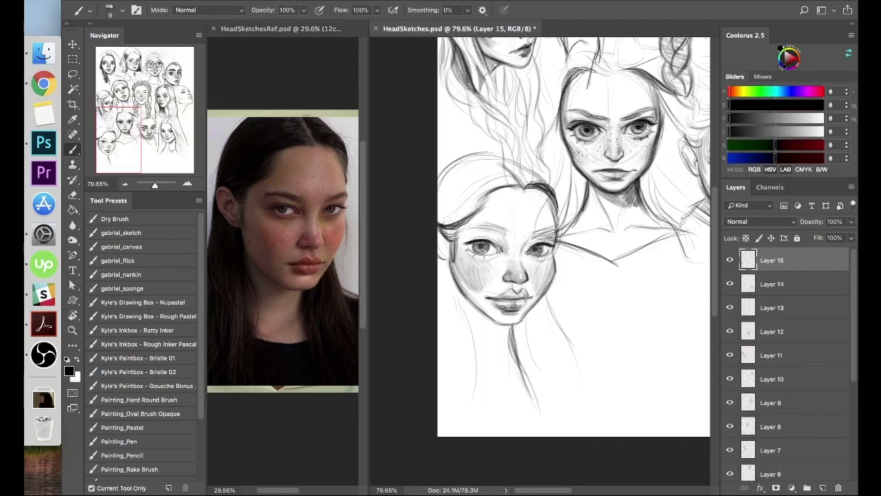
key(x)
key(s)
key(b)
key(x)
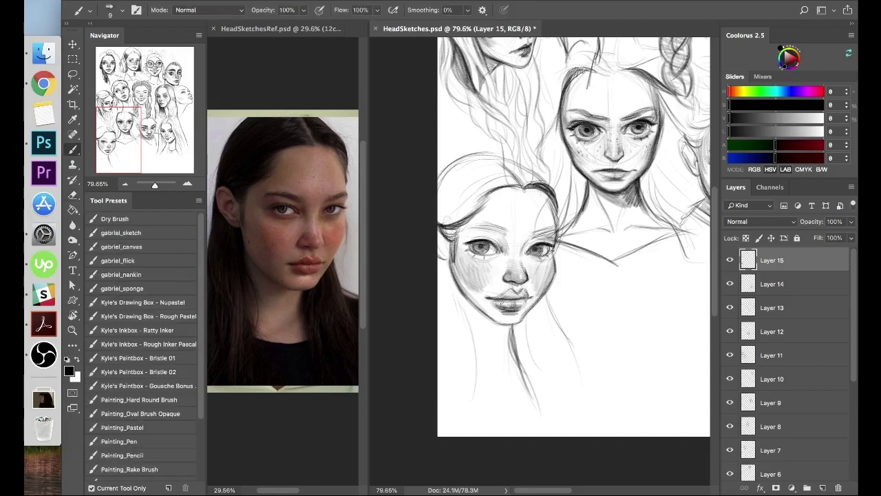
key(x)
key(x)
Shade the new portrait's lower lip and clean up the mouth's edge, alternating black and white.
drag(499, 304, 527, 301)
key(x)
key(x)
key(x)
key(x)
key(e)
key(b)
key(x)
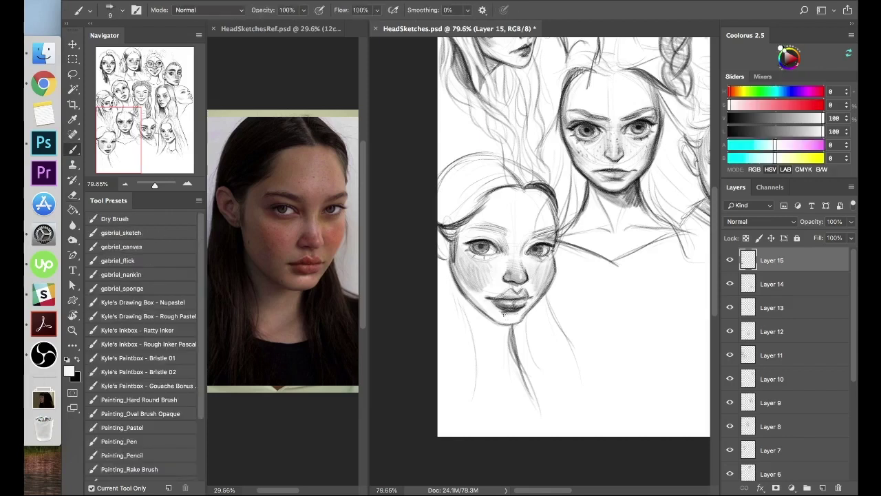
key(x)
key(x)
key(x)
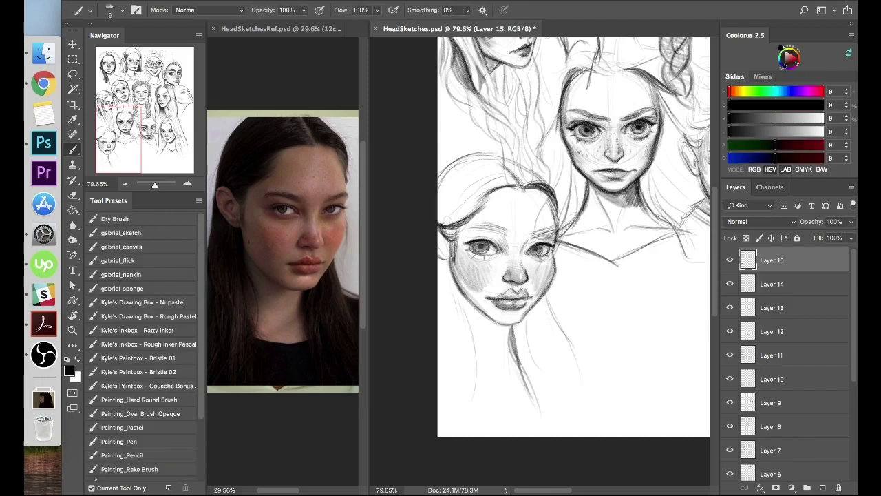
Refine the area below the new portrait's mouth, fill in the eyebrows and shade the near cheek.
mouse_move(489, 312)
mouse_down()
mouse_move(463, 283)
mouse_move(475, 303)
mouse_move(471, 273)
mouse_move(489, 312)
mouse_up()
key(x)
key(x)
mouse_move(460, 259)
mouse_down()
mouse_move(467, 232)
mouse_move(505, 232)
mouse_up()
mouse_move(537, 236)
mouse_down()
mouse_move(556, 237)
mouse_move(533, 257)
mouse_up()
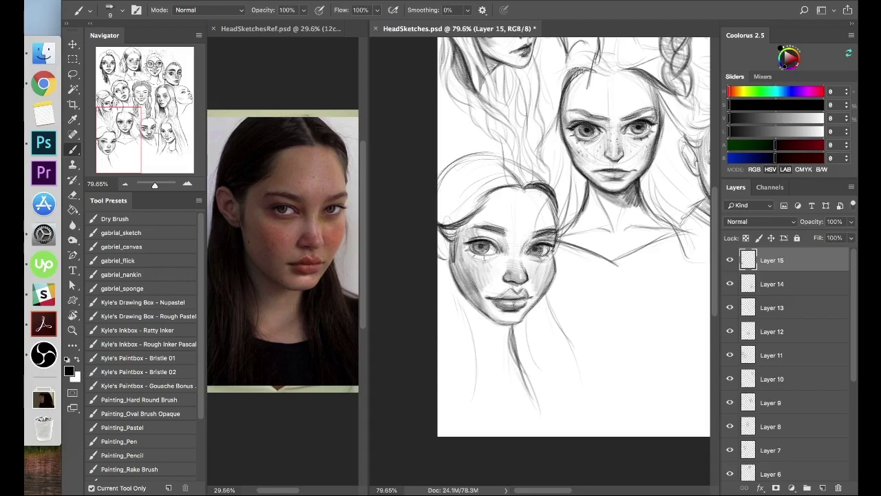
Touch up the dark-haired portrait's eyes, near temple and far cheek edge, alternating black and white strokes.
drag(469, 247, 490, 261)
drag(528, 253, 540, 261)
key(x)
mouse_move(464, 255)
mouse_down()
mouse_move(487, 269)
mouse_move(461, 285)
mouse_move(460, 227)
mouse_move(484, 210)
mouse_up()
key(x)
drag(555, 249, 550, 280)
Draw long straight hair strands falling on both sides of the portrait, shade under the jaw and reinforce the crown hair.
drag(454, 298, 479, 412)
mouse_move(482, 309)
mouse_down()
mouse_move(494, 336)
mouse_move(509, 328)
mouse_move(481, 336)
mouse_up()
mouse_move(471, 307)
mouse_down()
mouse_move(494, 333)
mouse_move(511, 325)
mouse_move(488, 342)
mouse_up()
drag(511, 327, 535, 399)
mouse_move(548, 295)
mouse_down()
mouse_move(580, 384)
mouse_move(572, 415)
mouse_up()
drag(526, 317, 560, 424)
drag(449, 267, 471, 431)
drag(442, 402, 451, 424)
drag(451, 215, 507, 171)
mouse_move(444, 192)
mouse_down()
mouse_move(484, 163)
mouse_move(537, 189)
mouse_up()
drag(548, 292, 574, 354)
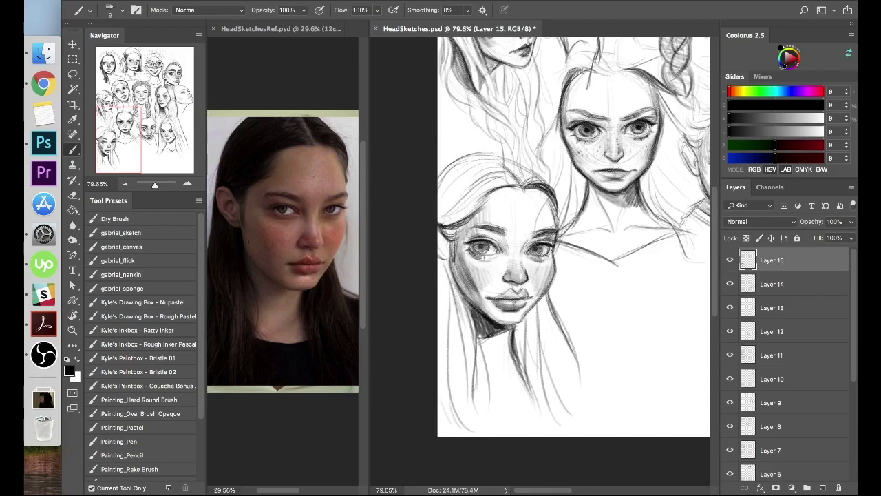
Darken the line between the dark-haired portrait's lips and the shading of the upper lip.
key(x)
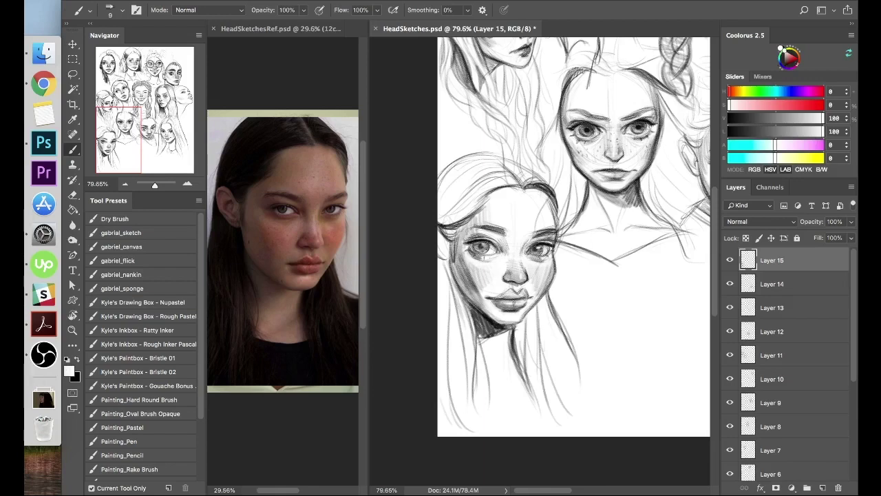
key(x)
drag(497, 295, 515, 292)
drag(508, 295, 528, 294)
key(x)
key(x)
Reveal the afro-haired woman's photo in HeadSketchesRef.psd by hiding the layer above it, and add a new layer above Layer 15 in HeadSketches.psd.
drag(592, 299, 543, 297)
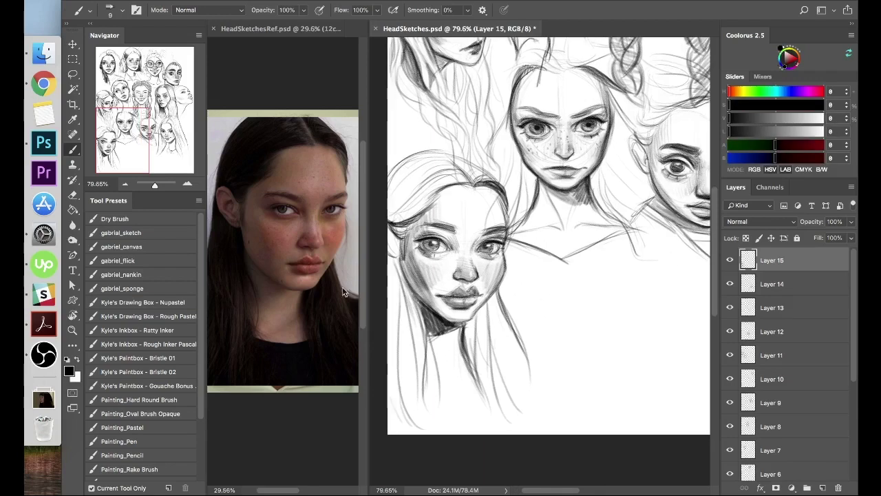
click(331, 296)
click(729, 261)
click(577, 315)
drag(682, 324, 708, 323)
click(823, 488)
click(296, 330)
mouse_move(276, 337)
mouse_down()
mouse_move(287, 338)
mouse_move(279, 338)
mouse_up()
Sketch a light oval head with vertical centre and eye guide lines in the blank area beside the dark-haired portrait.
click(541, 276)
drag(541, 270, 600, 361)
drag(570, 321, 538, 285)
drag(529, 236, 531, 341)
drag(510, 281, 570, 285)
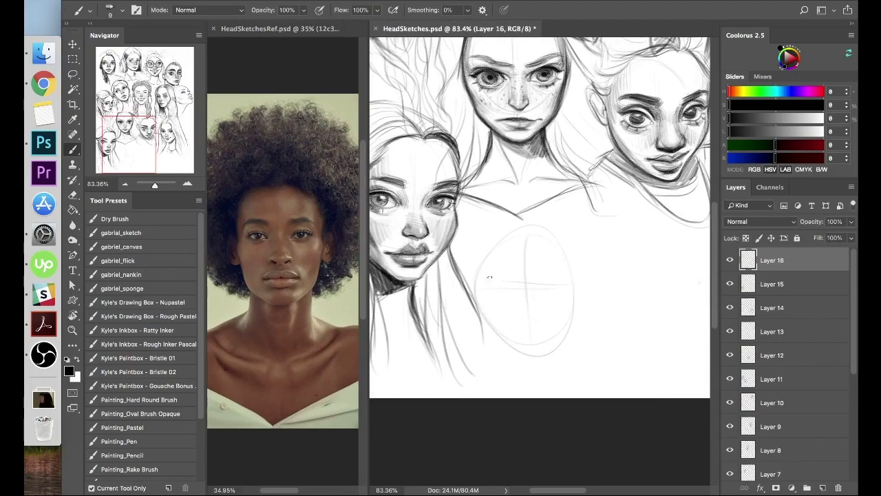
Lightly block in the new head's mouth, jaw, ears, neck and nose.
drag(516, 335, 543, 335)
drag(479, 297, 539, 370)
drag(580, 317, 575, 332)
drag(477, 297, 463, 321)
mouse_move(587, 343)
mouse_down()
mouse_move(597, 352)
mouse_move(558, 386)
mouse_up()
mouse_move(522, 313)
mouse_down()
mouse_move(517, 325)
mouse_move(540, 323)
mouse_up()
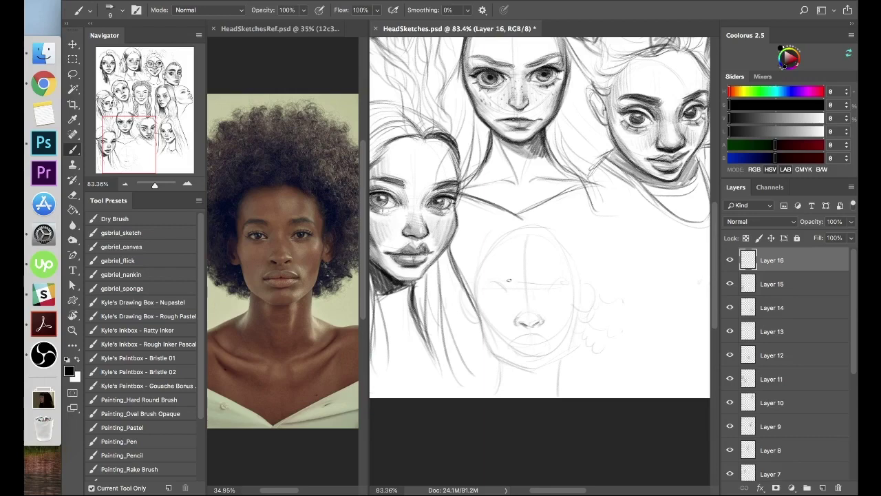
Sketch the new head's eyes and eyebrows, then define its lips and nostrils with darker lines.
mouse_move(491, 273)
mouse_down()
mouse_move(572, 268)
mouse_move(511, 292)
mouse_up()
mouse_move(547, 290)
mouse_down()
mouse_move(569, 282)
mouse_move(560, 294)
mouse_up()
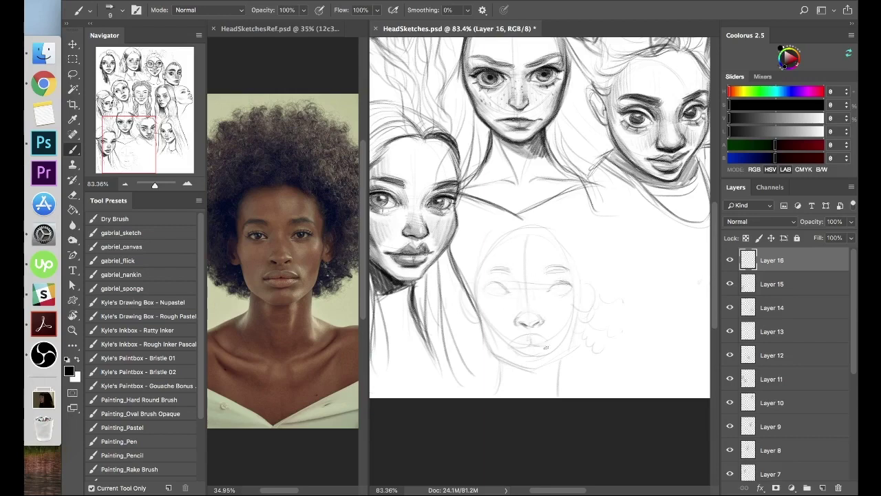
drag(504, 343, 515, 345)
mouse_move(515, 356)
mouse_down()
mouse_move(541, 355)
mouse_move(538, 342)
mouse_up()
mouse_move(523, 336)
mouse_down()
mouse_move(534, 334)
mouse_move(543, 357)
mouse_up()
drag(514, 322, 541, 325)
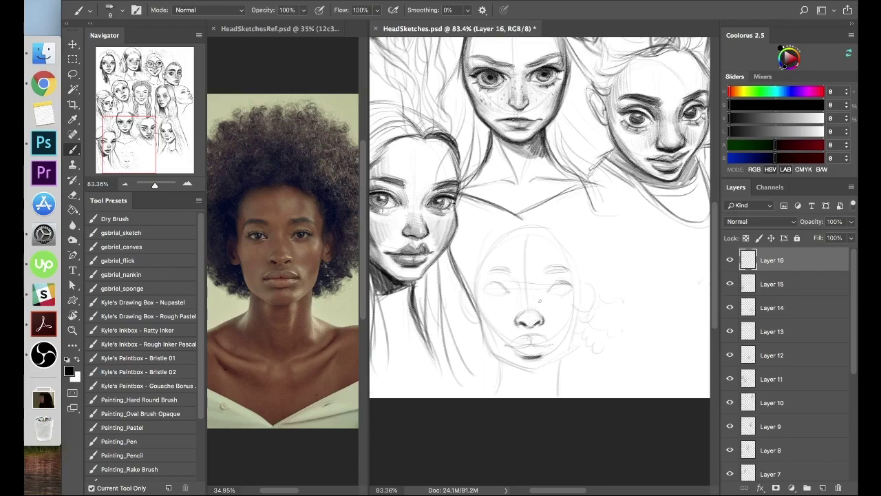
Define the upper eyelids, the parting line of the lips and the chin of the afro-haired portrait.
drag(485, 286, 574, 286)
mouse_move(491, 294)
mouse_down()
mouse_move(574, 285)
mouse_move(503, 284)
mouse_move(572, 283)
mouse_up()
mouse_move(527, 344)
mouse_down()
mouse_move(545, 345)
mouse_move(505, 345)
mouse_move(556, 338)
mouse_up()
key(e)
key(b)
mouse_move(499, 360)
mouse_down()
mouse_move(535, 376)
mouse_move(568, 357)
mouse_up()
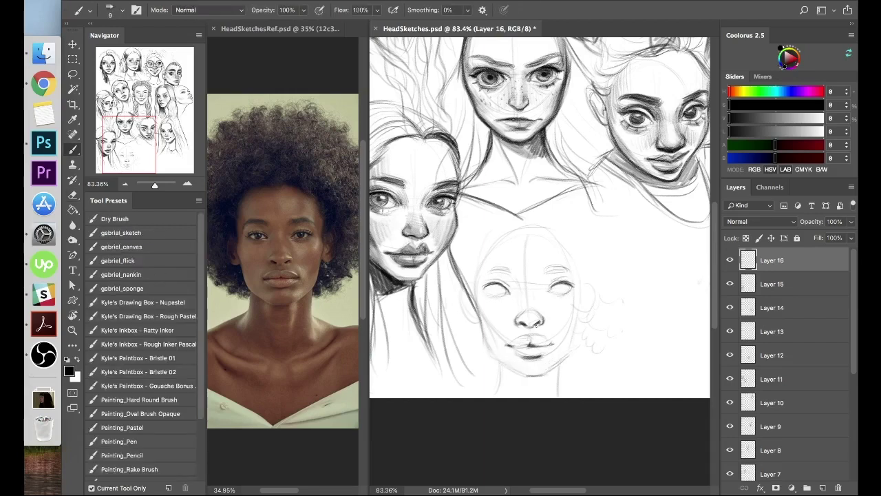
Add the irises and outline the cheeks, jaw and both ears of the afro-haired portrait.
drag(491, 290, 498, 293)
mouse_move(483, 270)
mouse_down()
mouse_move(569, 267)
mouse_move(567, 358)
mouse_up()
drag(592, 297, 582, 324)
drag(462, 293, 478, 324)
mouse_move(482, 333)
mouse_down()
mouse_move(490, 357)
mouse_move(547, 376)
mouse_up()
drag(561, 359, 570, 346)
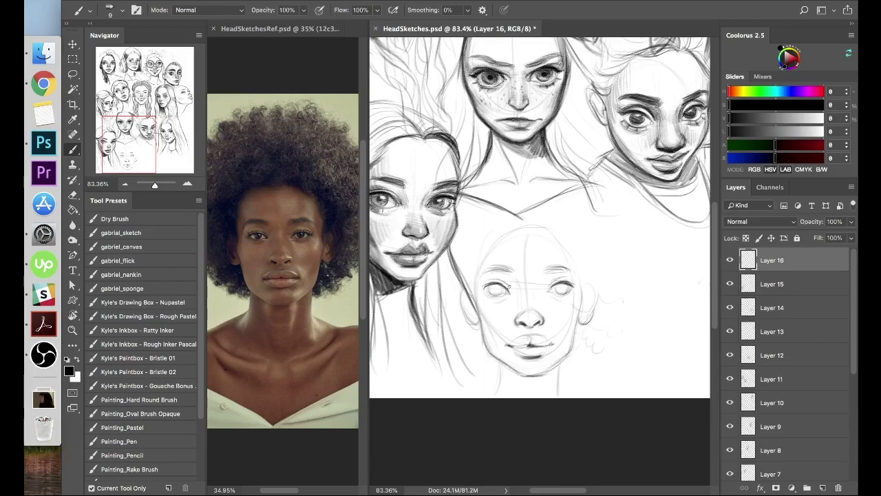
Move the sketched head on Layer 16 slightly upward and return to the Brush tool.
key(v)
drag(575, 265, 574, 257)
key(b)
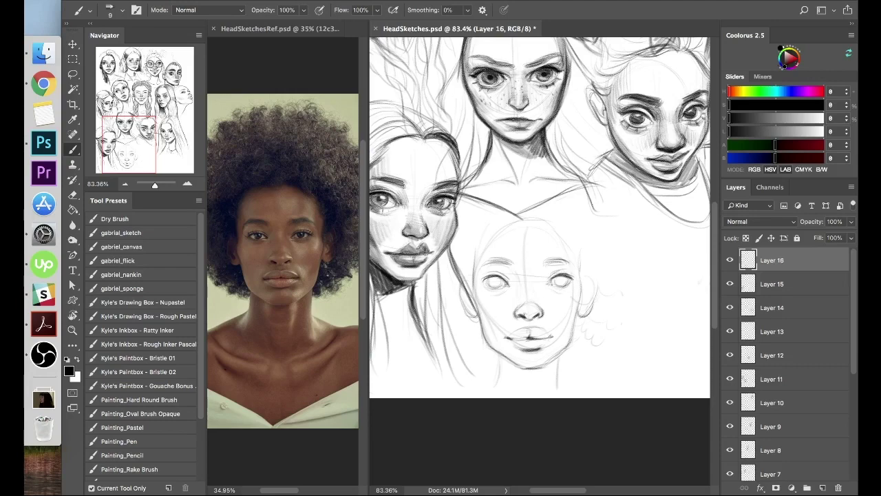
Erase stray guide marks and redraw the forehead, temples and cheek contours on both sides of the face.
key(e)
key(b)
drag(488, 230, 473, 291)
drag(576, 238, 580, 273)
mouse_move(473, 286)
mouse_down()
mouse_move(484, 329)
mouse_move(490, 327)
mouse_up()
drag(582, 291, 570, 330)
Draw the first loose curls beside both ears and the two side lines of the neck.
drag(583, 276, 617, 315)
drag(609, 285, 625, 295)
mouse_move(474, 277)
mouse_down()
mouse_move(444, 303)
mouse_move(444, 282)
mouse_move(435, 284)
mouse_up()
drag(494, 350, 500, 395)
drag(558, 357, 556, 398)
Darken the upper lashes, fill in the irises and shade both eyebrows of the afro-haired portrait.
drag(483, 278, 501, 278)
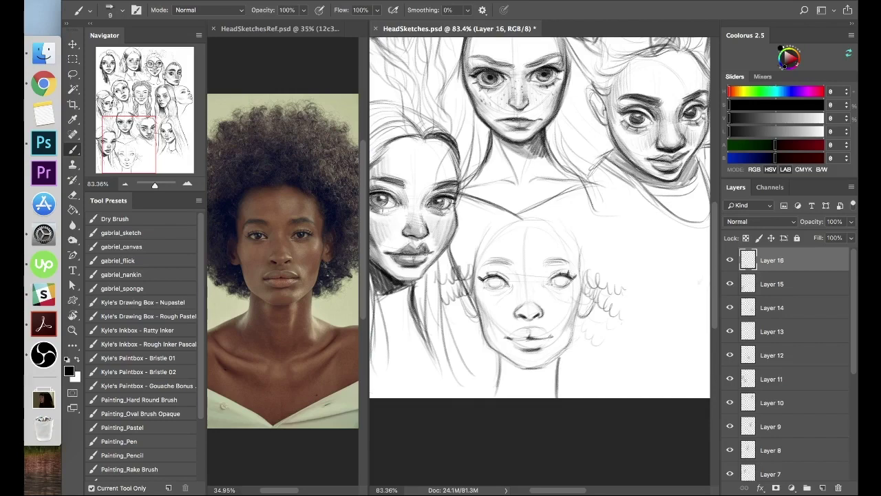
drag(487, 282, 500, 284)
drag(555, 281, 565, 284)
mouse_move(491, 277)
mouse_down()
mouse_move(501, 284)
mouse_move(495, 288)
mouse_up()
drag(514, 264, 481, 267)
drag(544, 264, 569, 263)
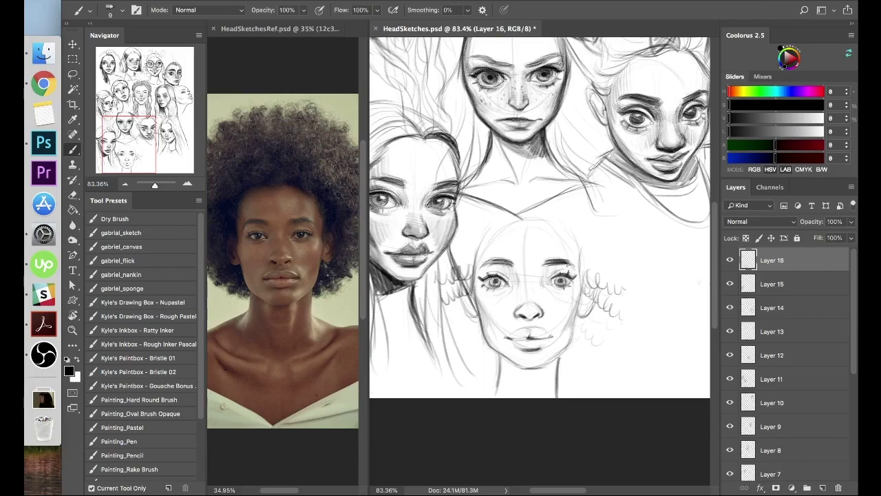
Shade the nose, its bridge and the adjoining cheeks of the afro-haired portrait, adding white touches around the nostrils.
mouse_move(517, 315)
mouse_down()
mouse_move(536, 303)
mouse_move(522, 303)
mouse_move(558, 314)
mouse_up()
mouse_move(517, 282)
mouse_down()
mouse_move(517, 313)
mouse_move(507, 315)
mouse_up()
drag(522, 270, 517, 291)
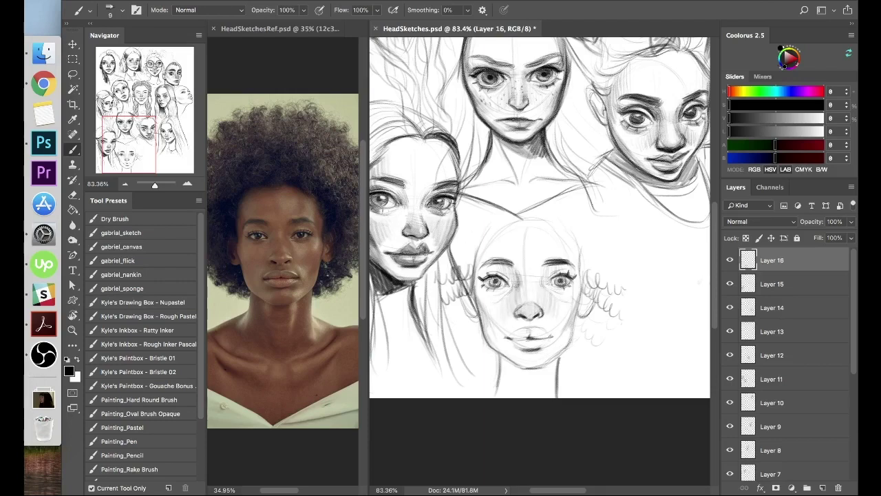
key(x)
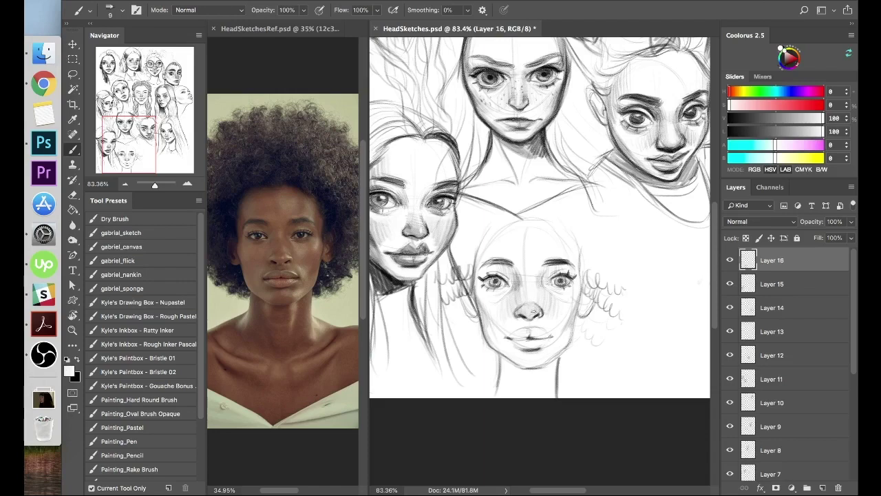
key(x)
mouse_move(525, 316)
mouse_down()
mouse_move(539, 312)
mouse_move(517, 312)
mouse_up()
key(x)
key(x)
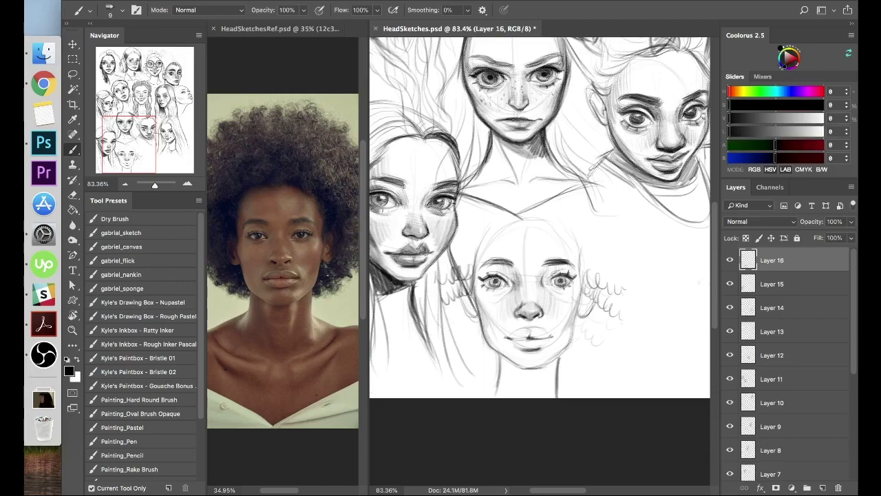
Refine the inner eyebrow and the shading around the near eye of the afro-haired portrait.
drag(546, 266, 557, 264)
mouse_move(500, 266)
mouse_down()
mouse_move(510, 264)
mouse_move(497, 295)
mouse_up()
key(x)
key(x)
Strengthen the face's side contours, place curls around the top of the head and shade the neck below the chin.
drag(478, 250, 475, 294)
mouse_move(561, 222)
mouse_down()
mouse_move(581, 277)
mouse_move(603, 234)
mouse_up()
mouse_move(571, 215)
mouse_down()
mouse_move(530, 210)
mouse_move(468, 241)
mouse_move(491, 212)
mouse_up()
mouse_move(500, 347)
mouse_down()
mouse_move(528, 367)
mouse_move(551, 361)
mouse_move(575, 335)
mouse_move(556, 398)
mouse_up()
drag(502, 359, 486, 398)
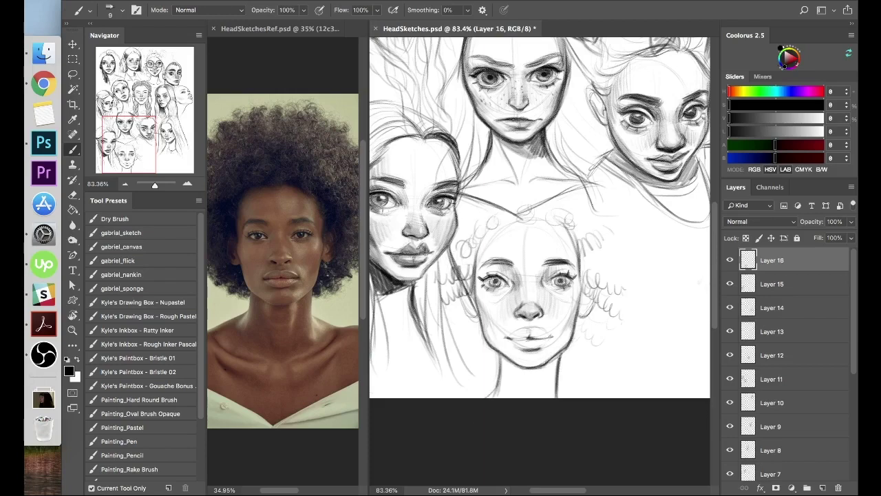
mouse_move(504, 357)
mouse_down()
mouse_move(533, 378)
mouse_move(554, 380)
mouse_move(532, 382)
mouse_move(542, 383)
mouse_move(537, 398)
mouse_up()
drag(521, 372, 513, 388)
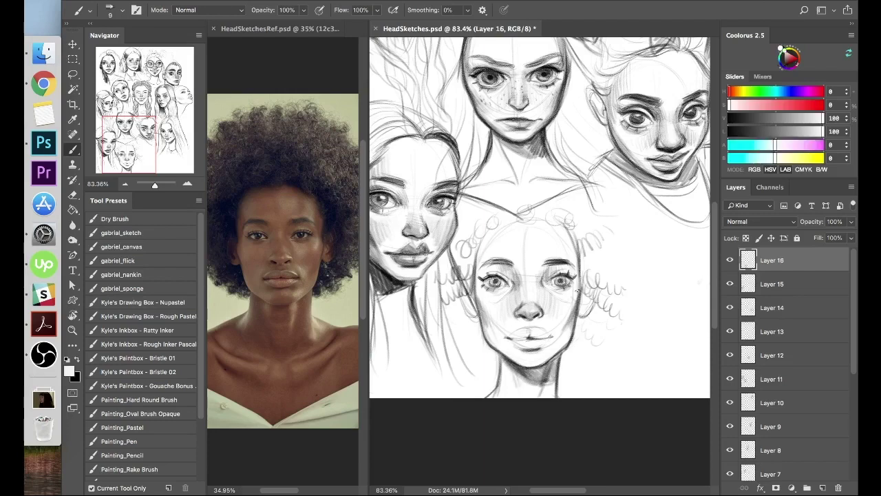
Clean up the outer eye corners and lashes with white, and shade the upper and lower lips.
drag(487, 278, 480, 271)
drag(569, 277, 578, 269)
drag(489, 285, 486, 289)
drag(492, 287, 497, 282)
drag(512, 338, 551, 336)
mouse_move(511, 336)
mouse_down()
mouse_move(528, 327)
mouse_move(533, 350)
mouse_move(542, 347)
mouse_move(548, 329)
mouse_move(534, 321)
mouse_up()
key(x)
key(x)
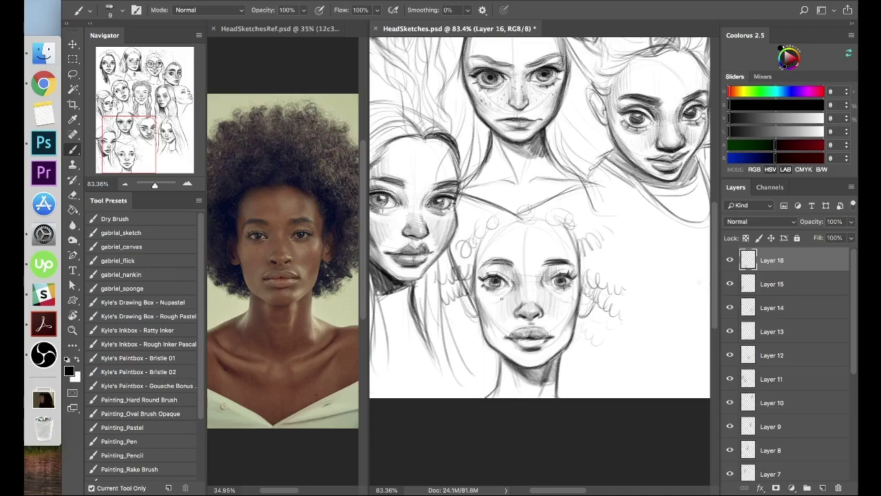
Shade the nose bridge and brow area, and darken the face's edges at both temples.
drag(534, 282, 539, 307)
drag(539, 275, 530, 267)
key(x)
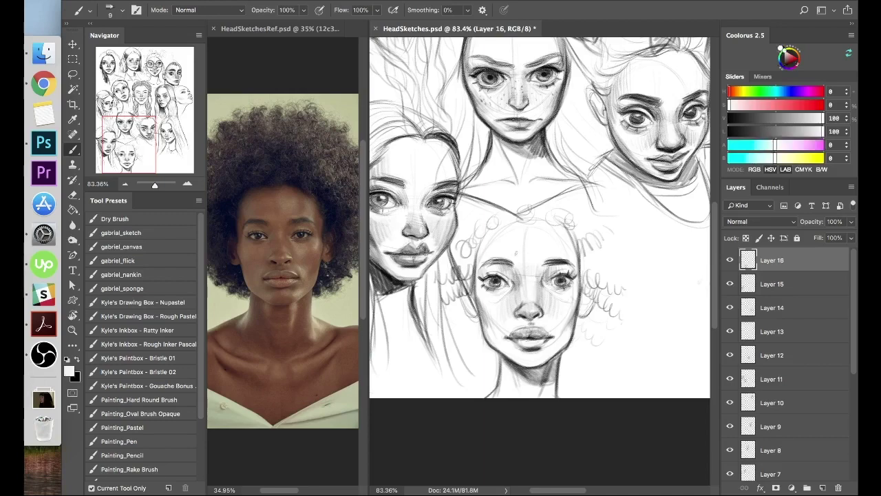
key(x)
drag(573, 241, 575, 283)
drag(481, 239, 478, 301)
drag(574, 266, 576, 297)
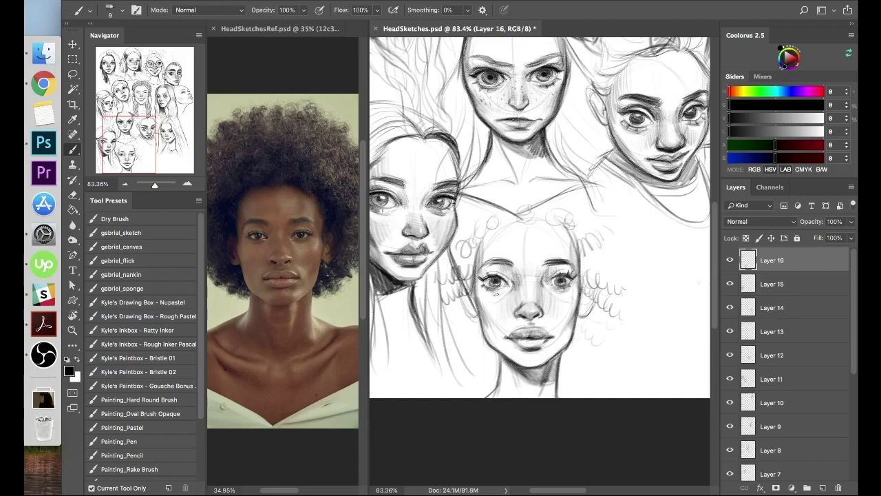
Fill the sides of the face below the ears with dense curls, and deepen the jaw and cheek shading.
mouse_move(497, 351)
mouse_down()
mouse_move(489, 361)
mouse_move(474, 323)
mouse_move(452, 334)
mouse_up()
drag(468, 296, 477, 318)
mouse_move(582, 318)
mouse_down()
mouse_move(569, 365)
mouse_move(589, 351)
mouse_up()
drag(618, 306, 589, 329)
drag(487, 338, 525, 365)
drag(519, 367, 542, 361)
mouse_move(573, 323)
mouse_down()
mouse_move(563, 348)
mouse_move(546, 336)
mouse_up()
key(x)
key(x)
key(x)
key(x)
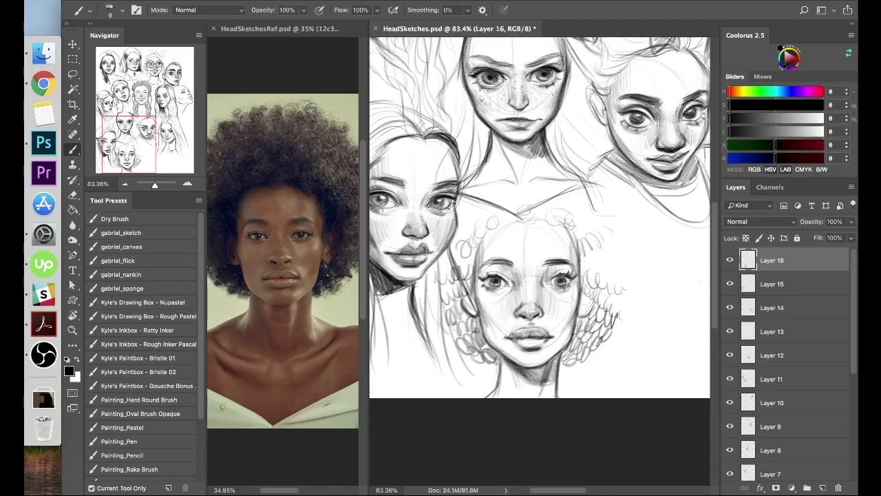
Hide the current photo's layer in HeadSketchesRef.psd to reveal the photo of the woman in a black strappy top, and return to HeadSketches.psd.
scroll(621, 308, down, 1)
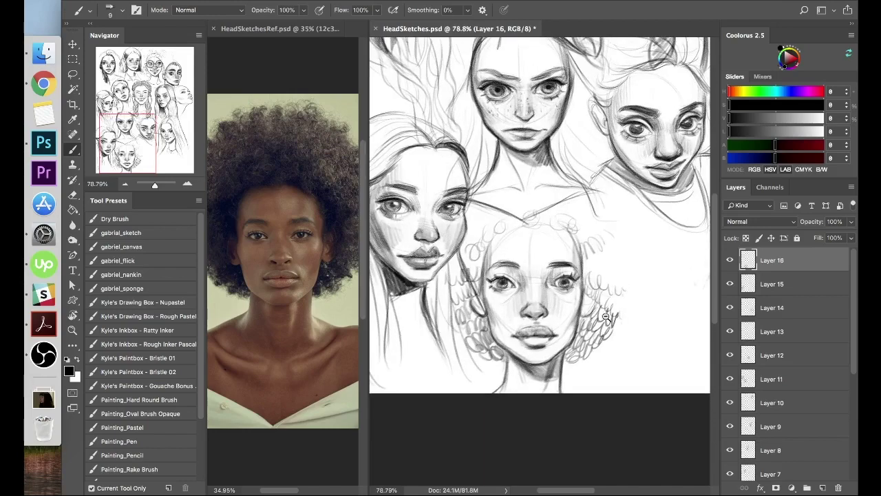
key(x)
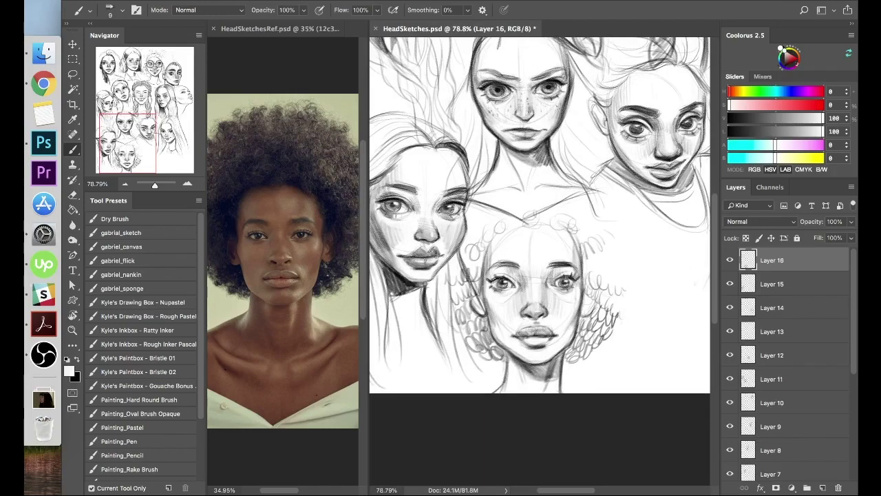
drag(654, 303, 471, 300)
click(280, 29)
click(730, 284)
click(459, 29)
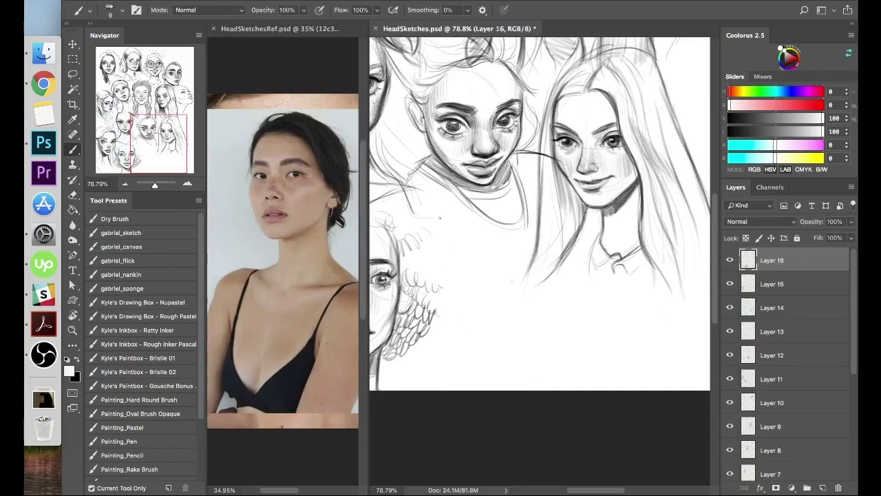
Sketch a light round head construction with facial guide lines in black, beside the curly-haired portrait.
drag(439, 218, 486, 210)
key(x)
drag(583, 290, 579, 310)
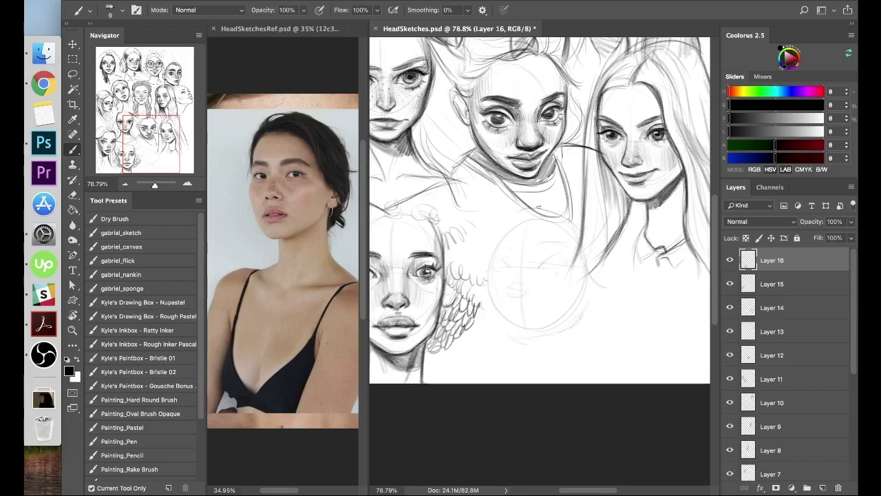
Lightly block in the new head's mouth, chin, neck and nose, erasing stray marks along the way.
drag(512, 306, 539, 315)
key(e)
key(b)
mouse_move(534, 347)
mouse_down()
mouse_move(536, 372)
mouse_move(585, 325)
mouse_move(586, 365)
mouse_up()
drag(584, 323, 582, 364)
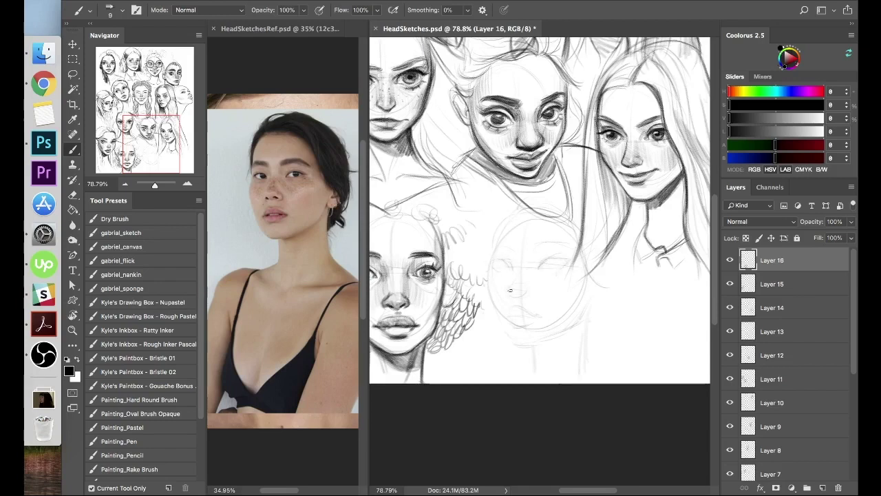
mouse_move(512, 307)
mouse_down()
mouse_move(536, 312)
mouse_move(512, 317)
mouse_up()
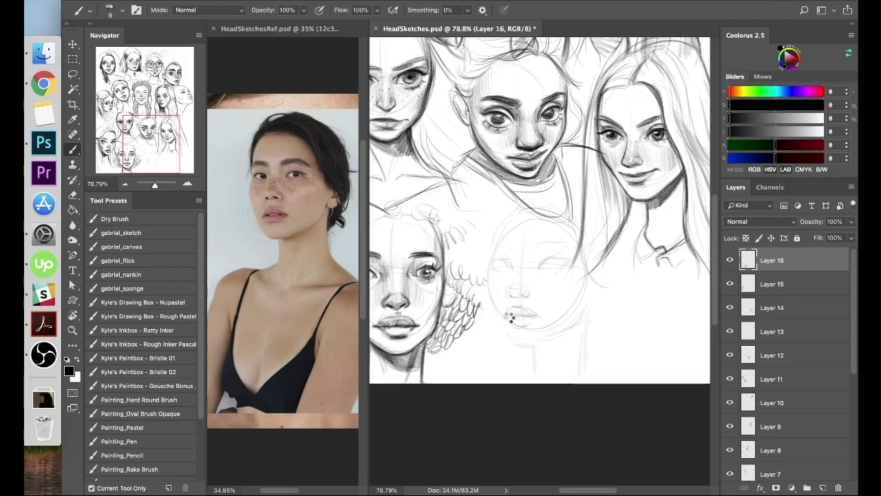
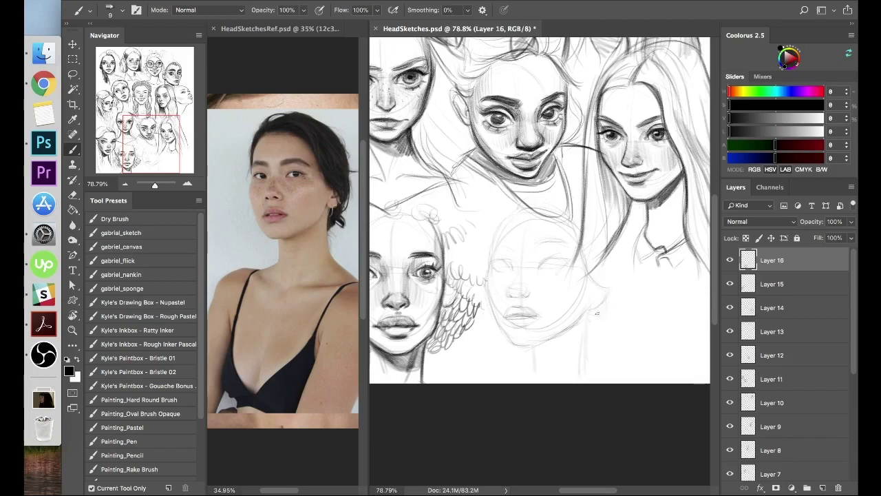
Define the new head's nose and draw the outlines of both eyes.
mouse_move(526, 297)
mouse_down()
mouse_move(508, 285)
mouse_move(517, 278)
mouse_move(516, 298)
mouse_move(527, 296)
mouse_move(515, 299)
mouse_up()
key(x)
key(x)
drag(492, 265, 559, 263)
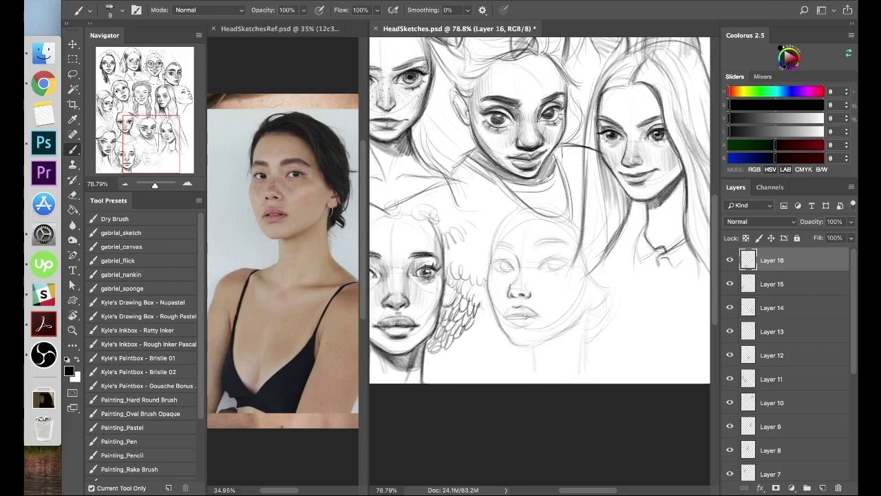
Darken the new head's lips and eyelids, shade across the nose and cheeks, and erase stray marks.
drag(506, 317, 510, 307)
drag(542, 268, 553, 264)
drag(512, 295, 530, 273)
mouse_move(508, 318)
mouse_down()
mouse_move(535, 318)
mouse_move(537, 345)
mouse_move(585, 305)
mouse_move(562, 330)
mouse_move(576, 323)
mouse_move(589, 302)
mouse_move(553, 278)
mouse_move(535, 278)
mouse_move(548, 288)
mouse_up()
key(e)
key(b)
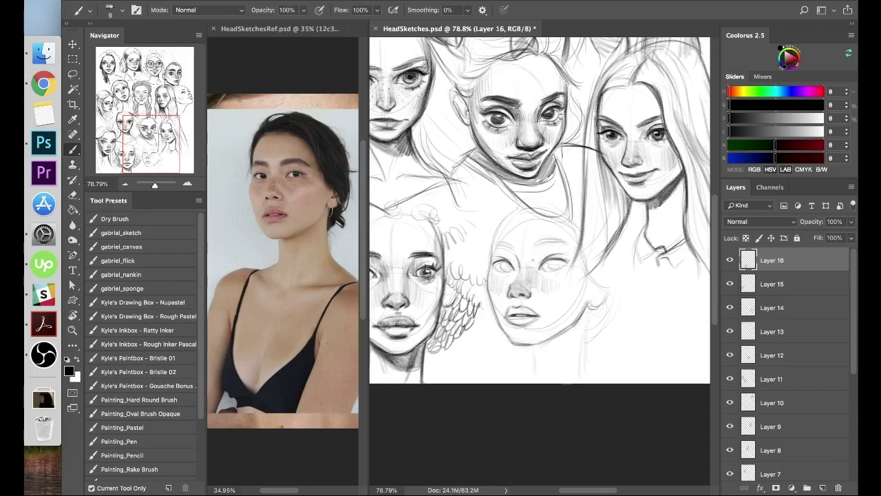
Draw both eyebrows on the new head and switch the brush colour to white.
drag(533, 250, 567, 237)
drag(496, 252, 515, 241)
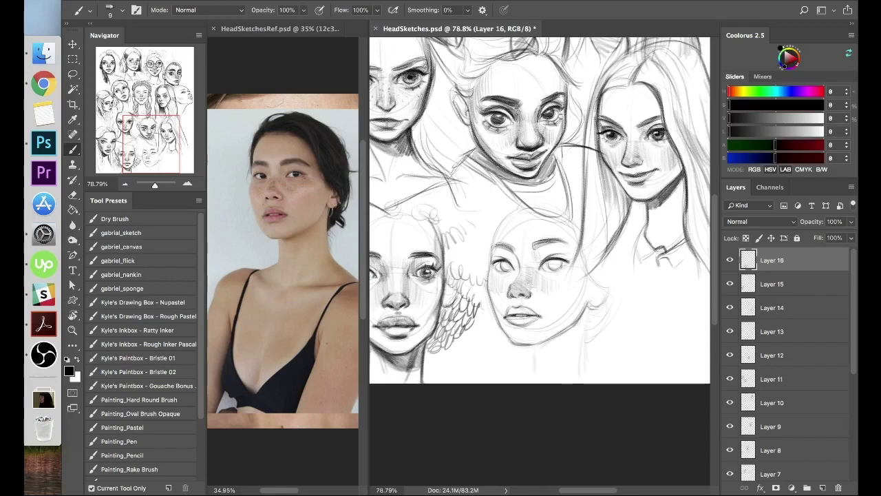
key(x)
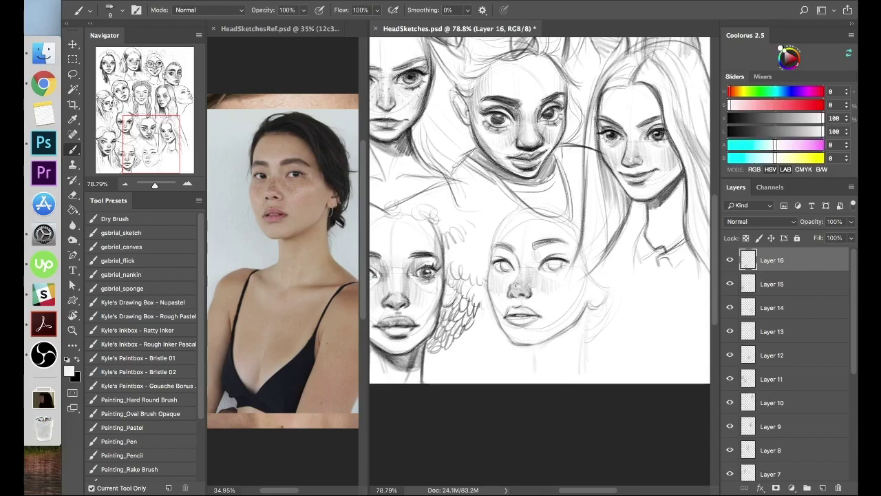
Darken the new head's lips and shade its nose, cheeks and jawline, alternating between black and white strokes.
key(x)
mouse_move(507, 309)
mouse_down()
mouse_move(536, 320)
mouse_move(510, 323)
mouse_move(538, 314)
mouse_move(527, 324)
mouse_up()
key(x)
key(x)
key(x)
key(x)
key(x)
drag(539, 318, 510, 336)
key(x)
key(x)
key(x)
Draw the new head's ear, hairline and face contour, and shade around both eyes.
mouse_move(583, 303)
mouse_down()
mouse_move(550, 334)
mouse_move(534, 380)
mouse_move(599, 303)
mouse_move(597, 283)
mouse_up()
drag(576, 236, 613, 289)
drag(515, 209, 578, 240)
drag(522, 198, 513, 212)
mouse_move(512, 212)
mouse_down()
mouse_move(527, 194)
mouse_move(550, 190)
mouse_move(578, 240)
mouse_move(489, 253)
mouse_move(493, 301)
mouse_up()
mouse_move(494, 264)
mouse_down()
mouse_move(570, 257)
mouse_move(533, 288)
mouse_move(582, 286)
mouse_move(572, 297)
mouse_move(497, 296)
mouse_move(516, 275)
mouse_up()
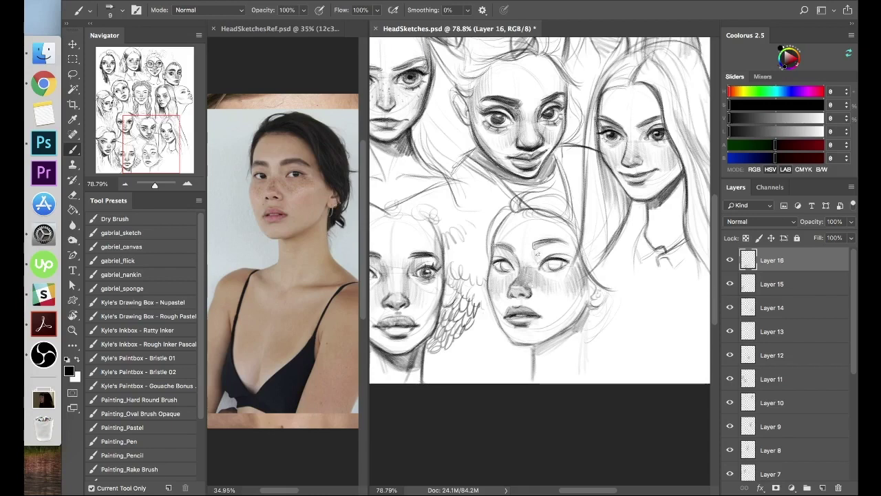
mouse_move(573, 289)
mouse_down()
mouse_move(573, 270)
mouse_move(548, 278)
mouse_move(565, 276)
mouse_up()
drag(496, 270, 510, 274)
Refine the new head's cheek and jaw shading with alternating white and black strokes.
key(x)
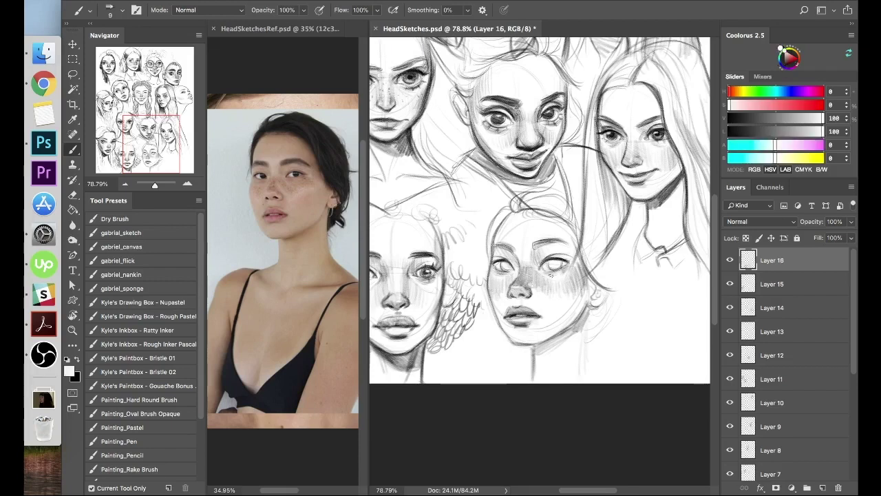
drag(574, 285, 587, 296)
key(x)
key(x)
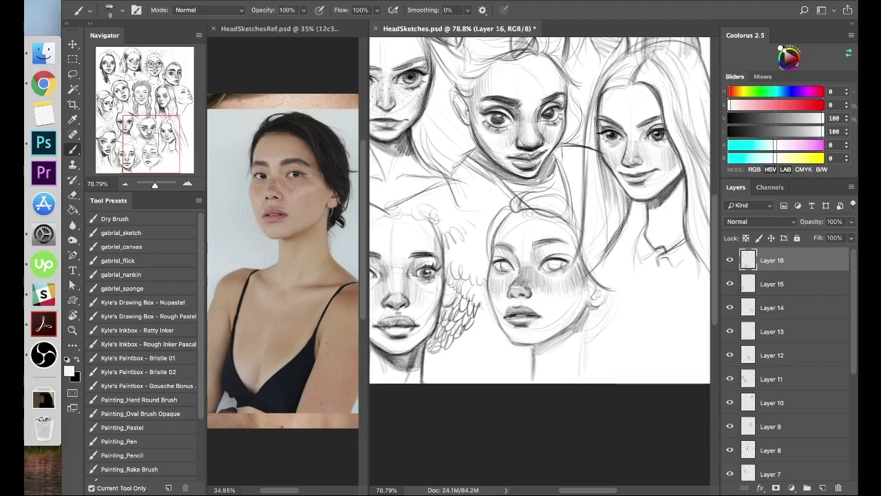
key(x)
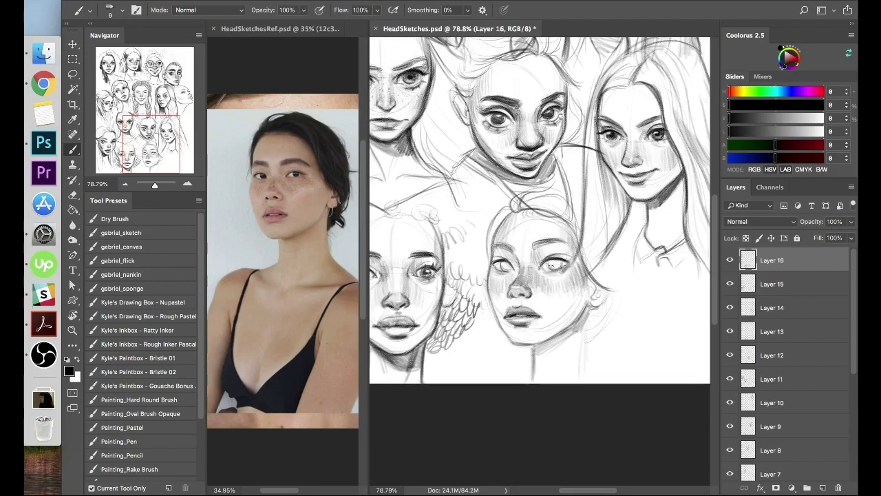
mouse_move(580, 270)
mouse_down()
mouse_move(592, 290)
mouse_move(569, 328)
mouse_up()
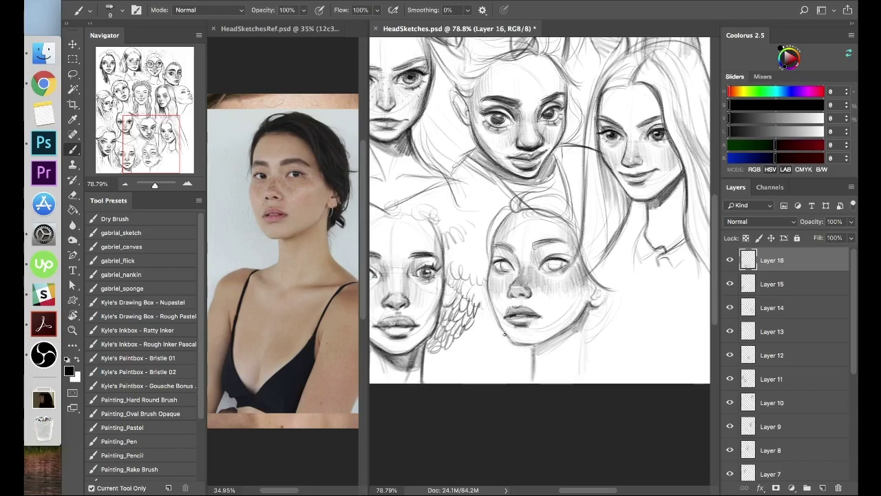
mouse_move(489, 277)
mouse_down()
mouse_move(503, 327)
mouse_move(496, 302)
mouse_up()
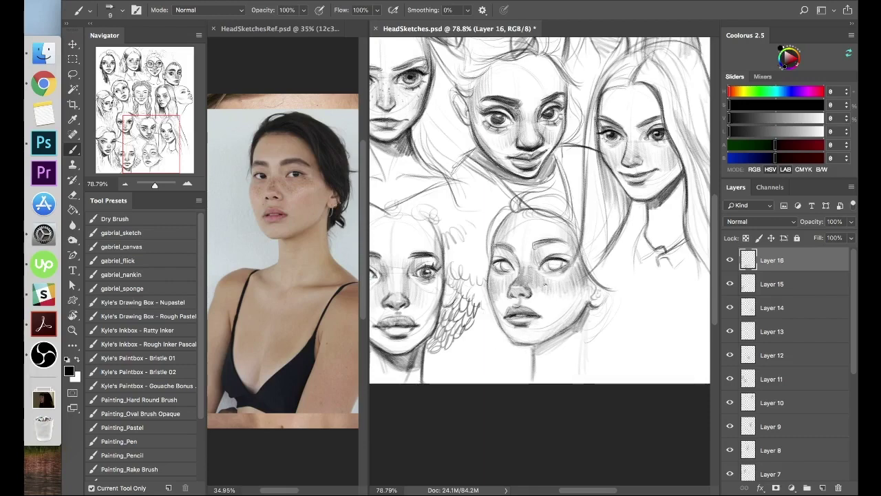
key(e)
key(b)
mouse_move(590, 282)
mouse_down()
mouse_move(576, 320)
mouse_move(536, 350)
mouse_up()
Draw the new head's neck lines with the Painting_Pencil brush and shade beneath the jaw and along the cheek.
key(])
key(])
key(])
key(])
click(144, 456)
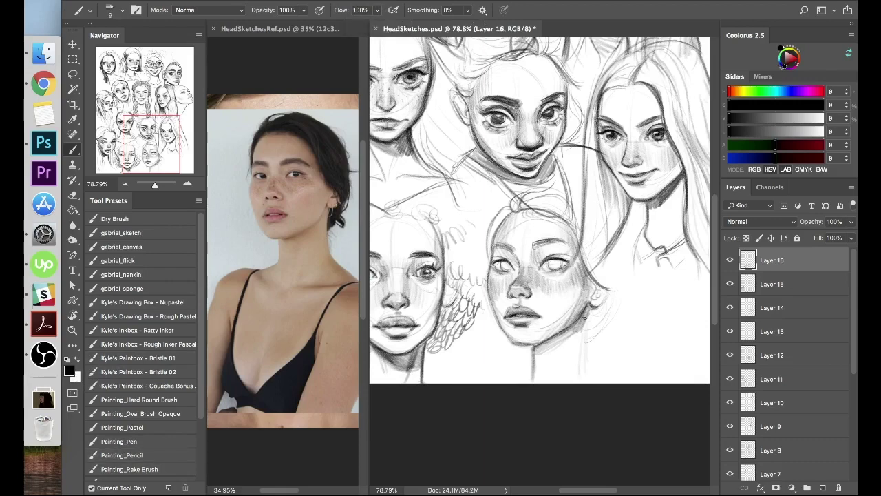
mouse_move(584, 322)
mouse_down()
mouse_move(541, 348)
mouse_move(591, 376)
mouse_move(585, 371)
mouse_up()
key(super+z)
drag(585, 369, 599, 383)
drag(535, 373, 522, 383)
drag(535, 348, 535, 384)
drag(582, 332, 548, 360)
mouse_move(583, 289)
mouse_down()
mouse_move(554, 337)
mouse_move(541, 342)
mouse_up()
drag(573, 300, 580, 282)
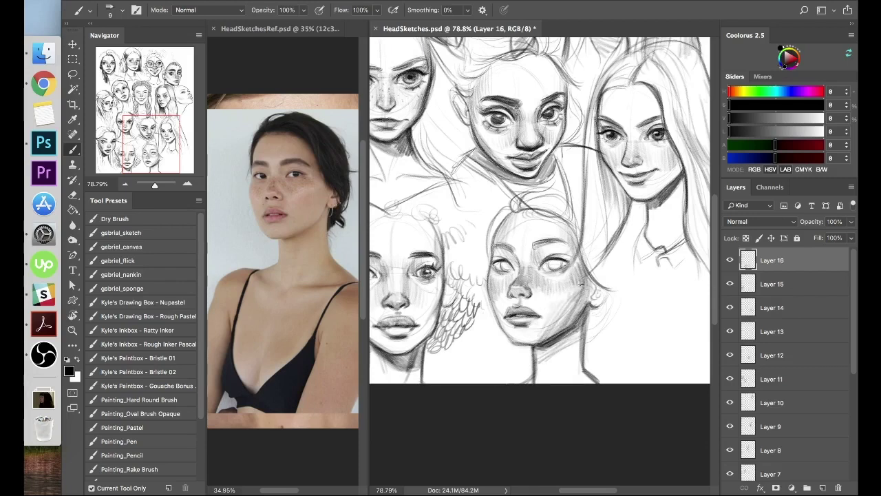
Darken the irises of the new head's eyes and dot a white highlight into one.
key(x)
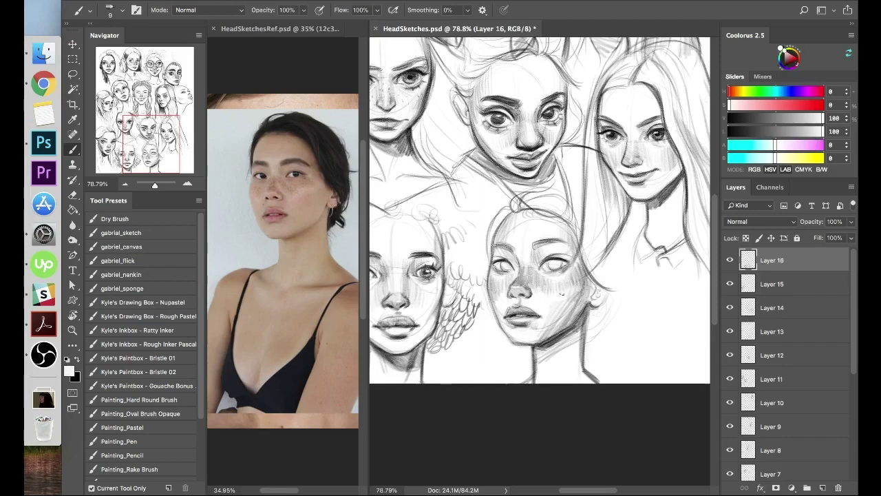
key(x)
drag(550, 262, 563, 267)
drag(503, 263, 512, 272)
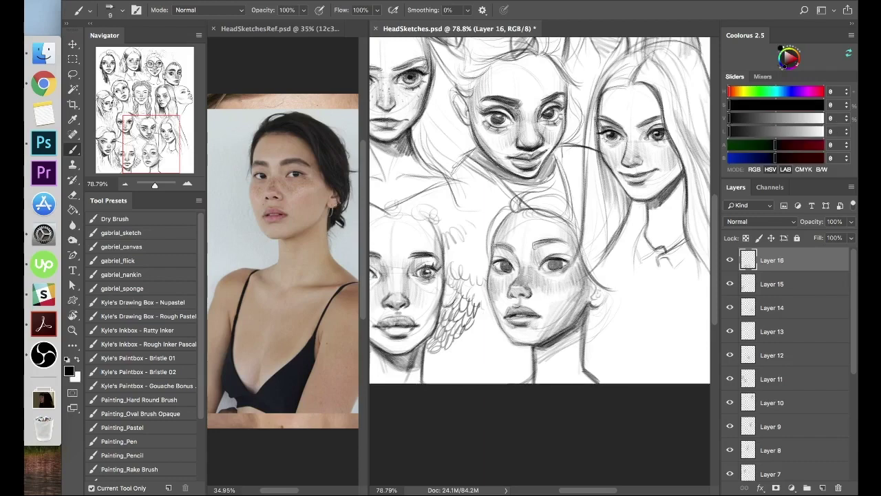
key(x)
click(552, 264)
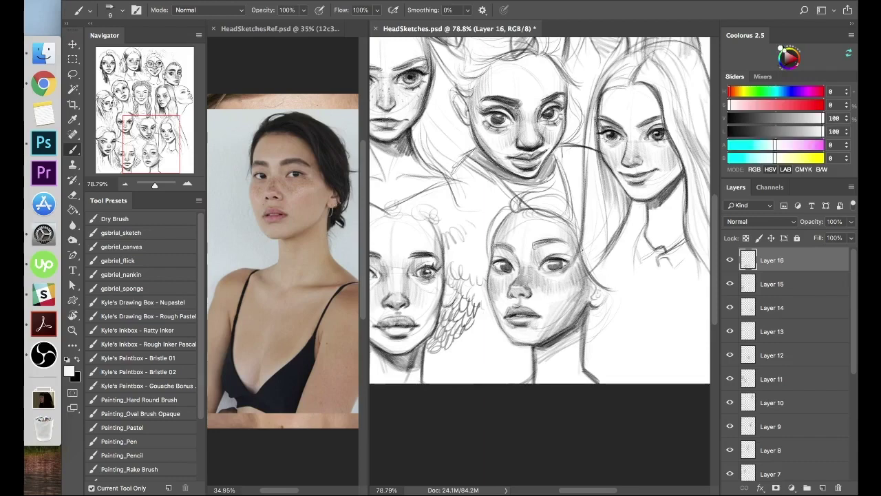
key(x)
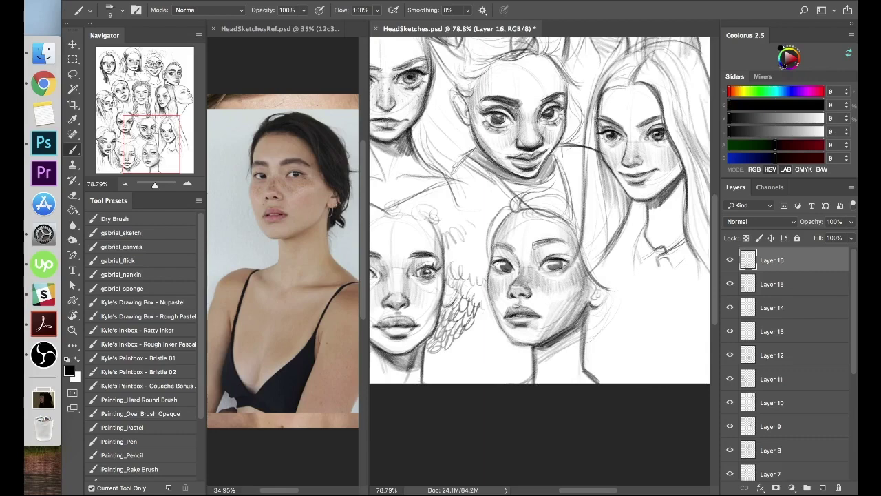
Sketch the new head's pulled-back hair with sweeping strokes around the skull and loose ends behind the ear.
mouse_move(523, 224)
mouse_down()
mouse_move(576, 197)
mouse_move(617, 299)
mouse_up()
drag(496, 209, 484, 263)
mouse_move(627, 234)
mouse_down()
mouse_move(591, 329)
mouse_move(599, 335)
mouse_up()
drag(616, 303, 588, 331)
drag(536, 186, 615, 296)
mouse_move(622, 221)
mouse_down()
mouse_move(612, 295)
mouse_move(631, 305)
mouse_move(564, 296)
mouse_up()
Add Layer 17 and bring the photo of the long-haired woman in a white blouse into view in HeadSketchesRef.psd.
key(v)
click(823, 488)
click(303, 275)
click(729, 260)
super+click(305, 277)
mouse_move(332, 329)
mouse_down()
mouse_move(367, 350)
mouse_move(413, 413)
mouse_up()
key(Return)
Return to Layer 16 and touch up the loose hair around the pulled-back-hair woman's ear.
click(559, 293)
key(b)
mouse_move(620, 183)
mouse_down()
mouse_move(614, 238)
mouse_move(623, 228)
mouse_up()
click(771, 288)
mouse_move(661, 331)
mouse_down()
mouse_move(609, 332)
mouse_move(646, 336)
mouse_up()
key(v)
drag(632, 402, 610, 389)
key(Return)
drag(582, 352, 588, 363)
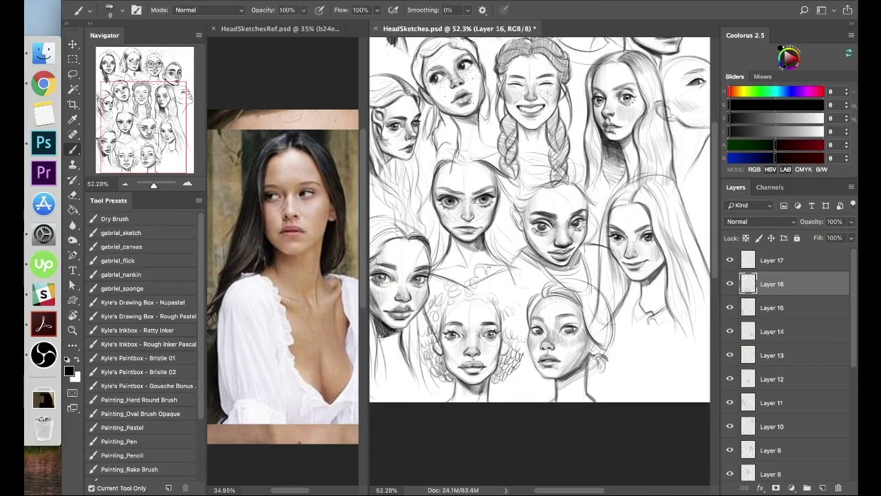
mouse_move(623, 229)
mouse_down()
mouse_move(652, 294)
mouse_move(501, 274)
mouse_up()
drag(502, 274, 543, 279)
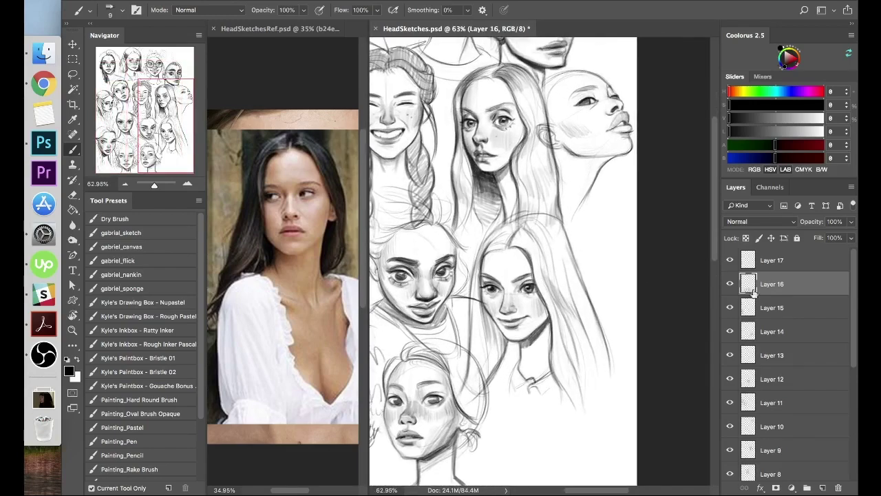
On Layer 17, lightly block in a head circle, facial guidelines and eyes below the smiling long-haired woman.
click(772, 260)
drag(544, 424, 578, 328)
drag(544, 293, 556, 303)
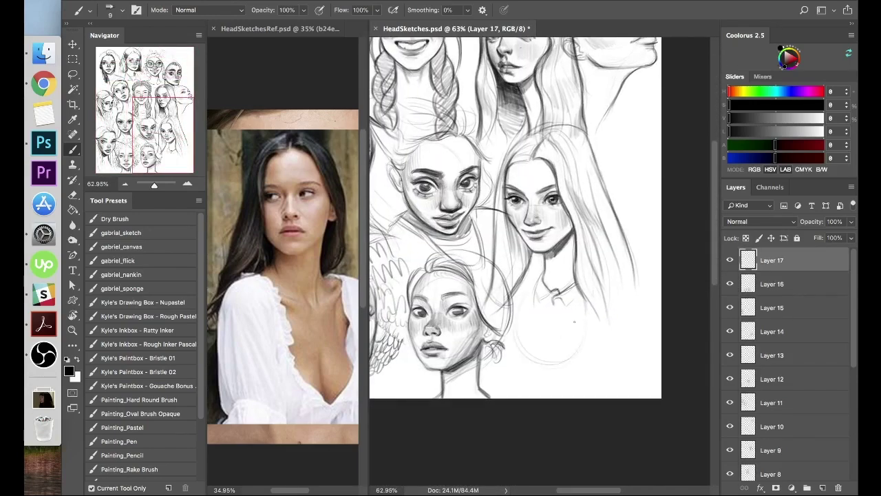
scroll(556, 303, up, 2)
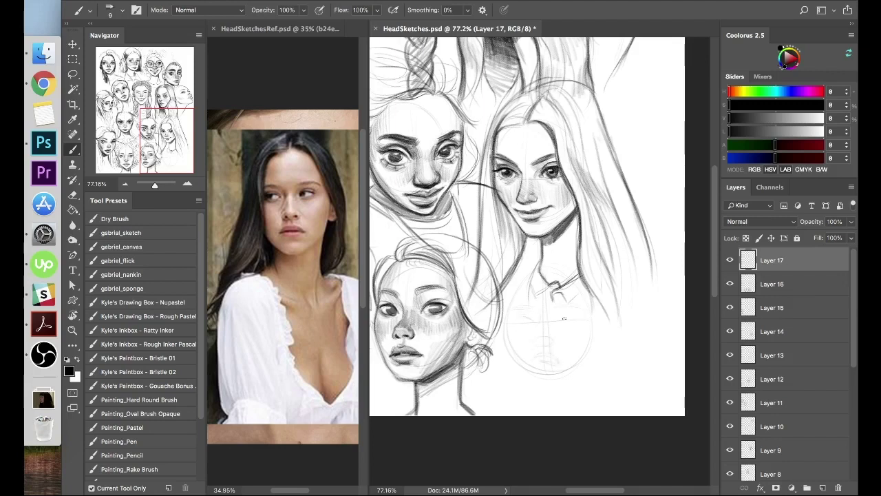
drag(518, 371, 549, 385)
drag(513, 319, 511, 392)
mouse_move(515, 309)
mouse_down()
mouse_move(581, 305)
mouse_move(528, 312)
mouse_move(518, 325)
mouse_move(570, 321)
mouse_move(519, 324)
mouse_move(540, 329)
mouse_up()
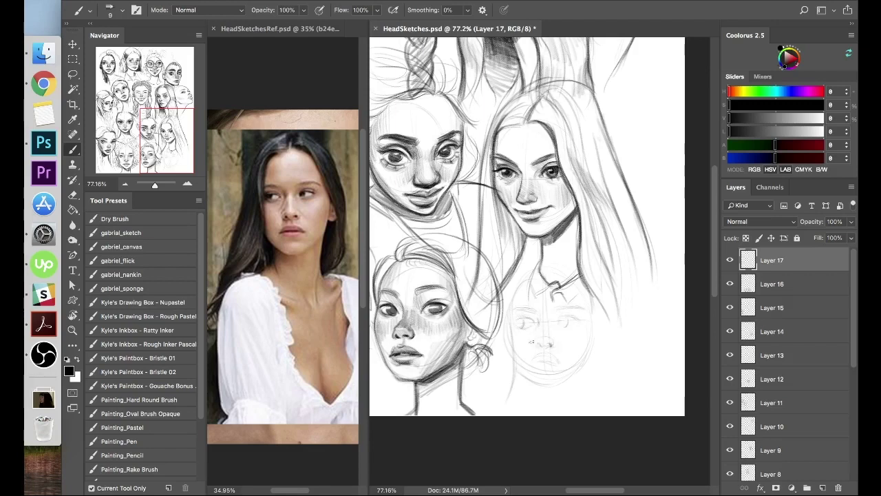
Block in the Layer 17 head's mouth, jaw, ear, neck and long hair with light strokes.
mouse_move(542, 354)
mouse_down()
mouse_move(562, 363)
mouse_move(539, 363)
mouse_up()
key(x)
key(x)
key(x)
key(x)
mouse_move(538, 362)
mouse_down()
mouse_move(558, 363)
mouse_move(540, 383)
mouse_move(561, 384)
mouse_up()
mouse_move(590, 332)
mouse_down()
mouse_move(584, 370)
mouse_move(564, 383)
mouse_up()
drag(582, 370, 574, 414)
drag(534, 382, 514, 412)
drag(592, 349, 602, 347)
mouse_move(515, 367)
mouse_down()
mouse_move(542, 386)
mouse_move(577, 375)
mouse_move(586, 360)
mouse_up()
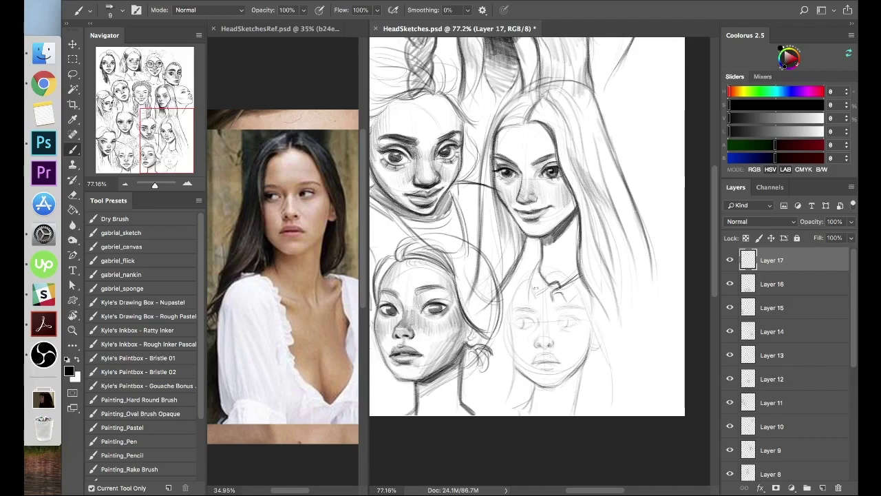
Define the Layer 17 head's hairline and side contour, and firm up the brow and eye lines.
drag(515, 285, 508, 348)
drag(538, 275, 513, 307)
drag(516, 286, 507, 347)
drag(518, 304, 509, 351)
drag(539, 274, 518, 282)
mouse_move(515, 321)
mouse_down()
mouse_move(576, 315)
mouse_move(569, 325)
mouse_up()
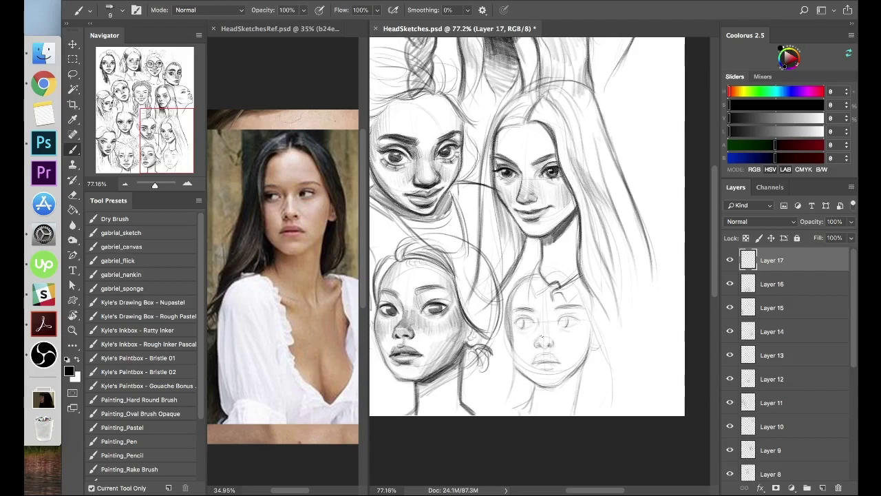
Firm up the Layer 17 head's mouth and jaw, and outline the neck and long hair falling on both sides.
drag(537, 361, 561, 361)
drag(591, 330, 580, 366)
drag(514, 352, 536, 384)
drag(516, 340, 501, 413)
drag(593, 325, 613, 385)
drag(594, 340, 608, 414)
drag(584, 367, 575, 415)
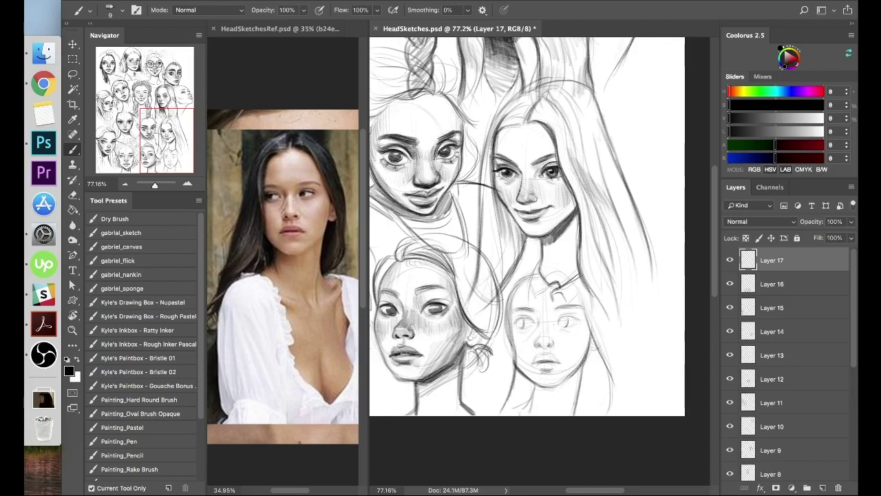
Define the Layer 17 head's nose, eyes and upper face outline, and lightly shade the features.
drag(540, 341, 554, 348)
drag(562, 318, 580, 314)
mouse_move(515, 322)
mouse_down()
mouse_move(564, 324)
mouse_move(521, 323)
mouse_up()
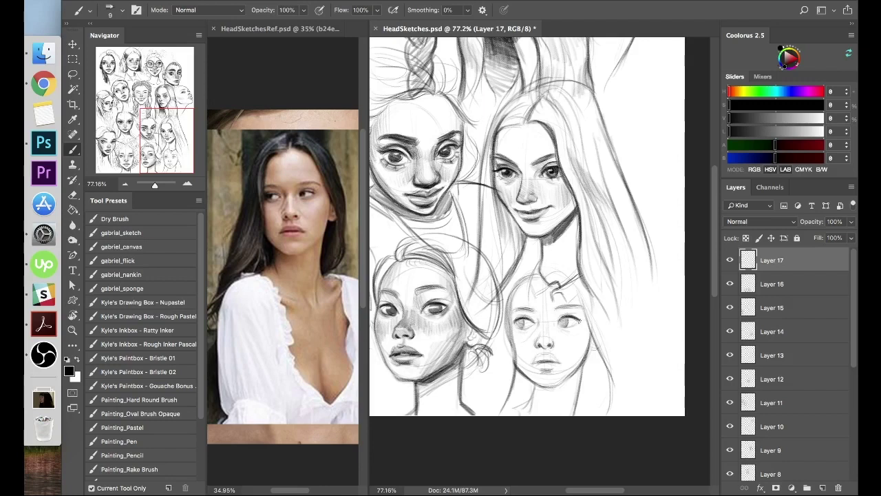
mouse_move(515, 308)
mouse_down()
mouse_move(532, 309)
mouse_move(515, 361)
mouse_move(517, 284)
mouse_move(570, 281)
mouse_move(606, 370)
mouse_up()
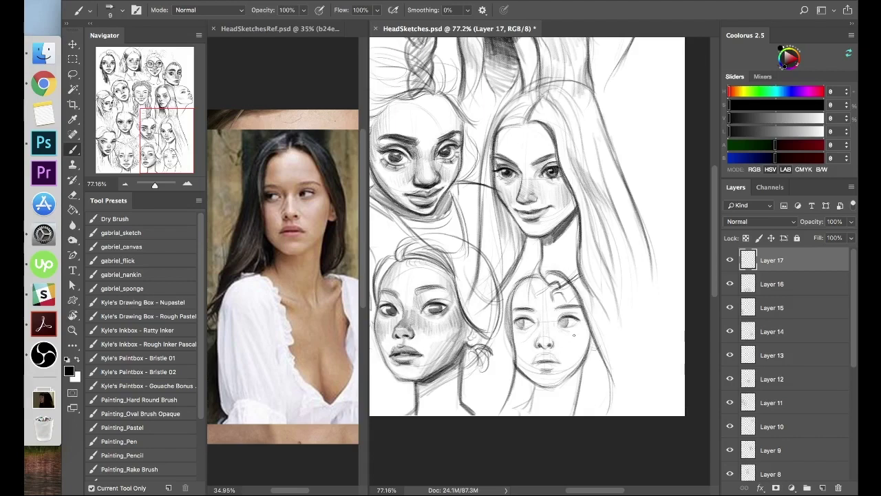
drag(551, 341, 569, 341)
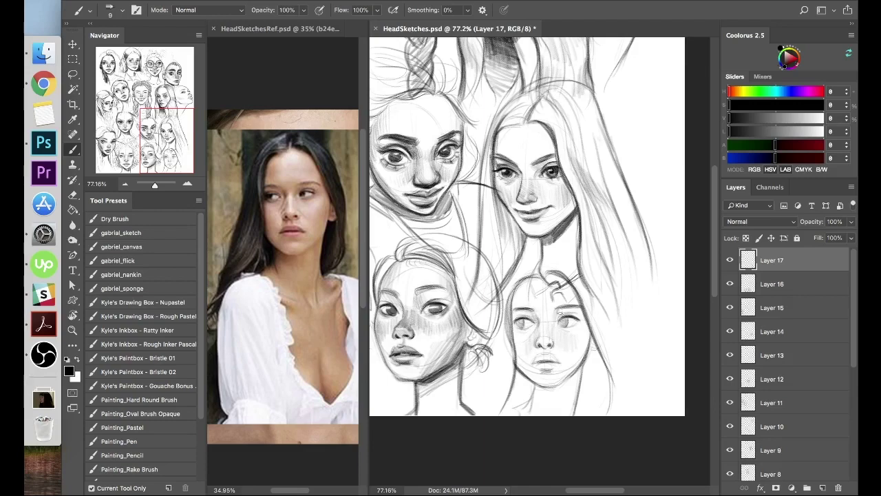
mouse_move(551, 344)
mouse_down()
mouse_move(541, 345)
mouse_move(551, 343)
mouse_move(555, 308)
mouse_move(540, 321)
mouse_move(566, 320)
mouse_move(522, 324)
mouse_up()
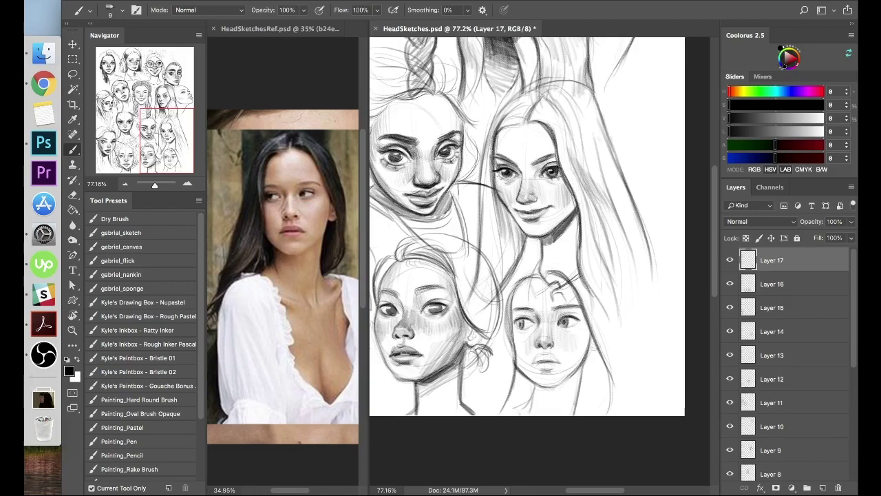
Darken the Layer 17 head's lips, face contour and ear, and shade the neck under the chin.
mouse_move(535, 359)
mouse_down()
mouse_move(552, 351)
mouse_move(562, 363)
mouse_move(531, 402)
mouse_move(557, 396)
mouse_move(581, 365)
mouse_move(541, 385)
mouse_up()
drag(515, 345, 512, 390)
drag(517, 283, 511, 341)
drag(512, 304, 507, 355)
drag(549, 278, 566, 274)
drag(588, 345, 598, 350)
drag(527, 385, 535, 391)
drag(582, 365, 576, 413)
drag(578, 381, 573, 414)
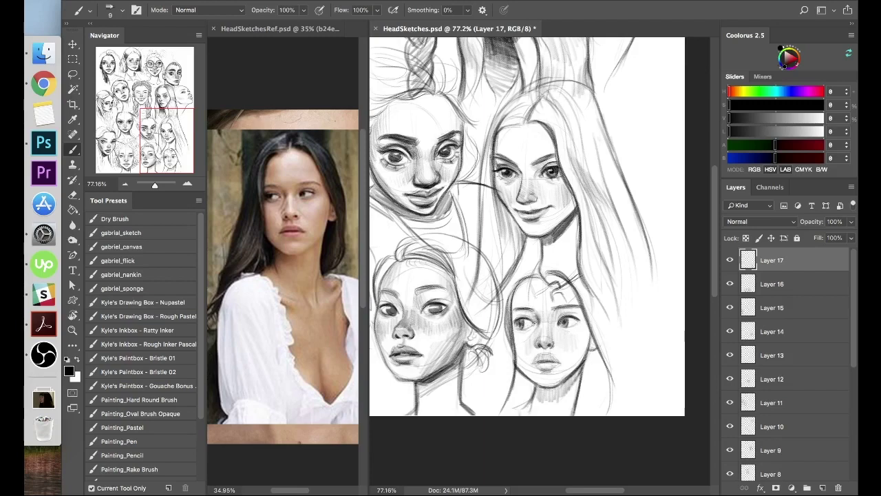
Darken the Layer 17 head's eyes and brows, and shade the nose, cheeks and jaw.
mouse_move(529, 334)
mouse_down()
mouse_move(515, 326)
mouse_move(577, 315)
mouse_up()
mouse_move(516, 320)
mouse_down()
mouse_move(528, 314)
mouse_move(553, 333)
mouse_up()
drag(562, 327, 518, 358)
drag(521, 343, 522, 362)
drag(590, 332, 579, 357)
drag(589, 329, 579, 362)
mouse_move(589, 337)
mouse_down()
mouse_move(580, 359)
mouse_move(555, 371)
mouse_up()
Clean up the Layer 17 head's lower lip and chin with white strokes, then restore black as the brush colour.
key(x)
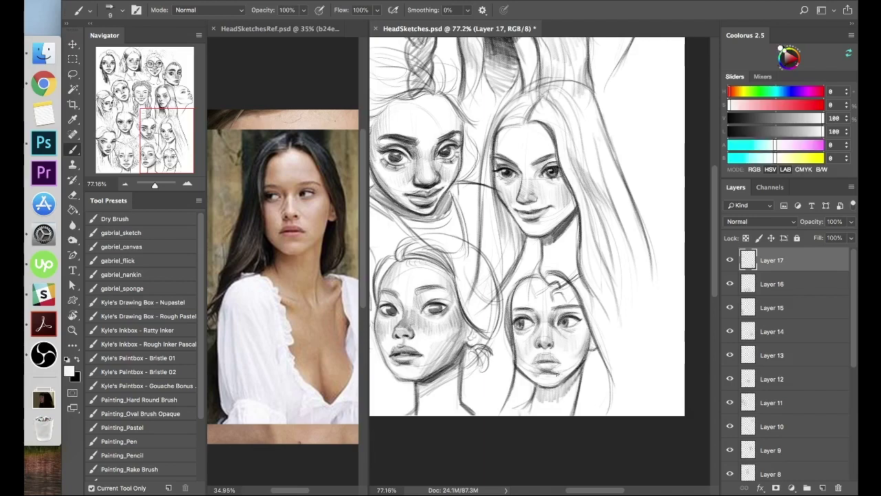
drag(541, 373, 561, 369)
drag(532, 371, 562, 367)
mouse_move(544, 373)
mouse_down()
mouse_move(557, 371)
mouse_move(540, 360)
mouse_move(561, 362)
mouse_move(532, 360)
mouse_up()
key(x)
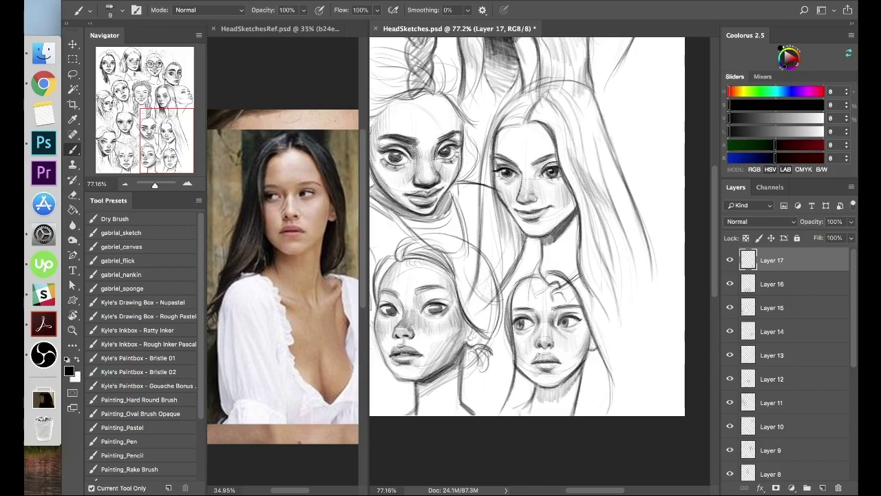
Draw the Layer 17 head's parted hair over the crown and down beside the face.
mouse_move(519, 365)
mouse_down()
mouse_move(553, 386)
mouse_move(591, 350)
mouse_up()
drag(564, 279, 591, 338)
mouse_move(536, 278)
mouse_down()
mouse_move(513, 314)
mouse_move(522, 372)
mouse_up()
drag(573, 289, 590, 344)
drag(540, 275, 516, 295)
mouse_move(544, 280)
mouse_down()
mouse_move(545, 256)
mouse_move(511, 282)
mouse_move(563, 262)
mouse_up()
Add long hair strands down both sides of the Layer 17 head and darken the hair beside the neck.
mouse_move(506, 330)
mouse_down()
mouse_move(488, 416)
mouse_move(497, 441)
mouse_up()
drag(491, 365, 483, 416)
drag(597, 311, 618, 416)
drag(591, 286, 619, 402)
mouse_move(596, 368)
mouse_down()
mouse_move(610, 416)
mouse_move(586, 416)
mouse_up()
mouse_move(603, 349)
mouse_down()
mouse_move(576, 416)
mouse_move(596, 415)
mouse_up()
mouse_move(517, 373)
mouse_down()
mouse_move(508, 412)
mouse_move(516, 406)
mouse_up()
drag(578, 366, 567, 388)
mouse_move(601, 276)
mouse_down()
mouse_move(620, 329)
mouse_move(623, 441)
mouse_up()
Add Layer 18 and bring the frontal close-up portrait into view in HeadSketchesRef.psd.
click(822, 488)
click(280, 29)
click(729, 331)
drag(332, 300, 293, 299)
click(612, 135)
On Layer 18, lightly sketch a head oval with centre, eye and mouth guidelines below the profile head's neck.
mouse_move(616, 454)
mouse_down()
mouse_move(568, 124)
mouse_move(561, 168)
mouse_up()
mouse_move(564, 192)
mouse_down()
mouse_move(583, 198)
mouse_move(563, 281)
mouse_up()
drag(531, 238, 594, 237)
mouse_move(529, 222)
mouse_down()
mouse_move(542, 282)
mouse_move(595, 271)
mouse_up()
mouse_move(552, 185)
mouse_down()
mouse_move(526, 258)
mouse_move(576, 290)
mouse_up()
drag(528, 248, 536, 204)
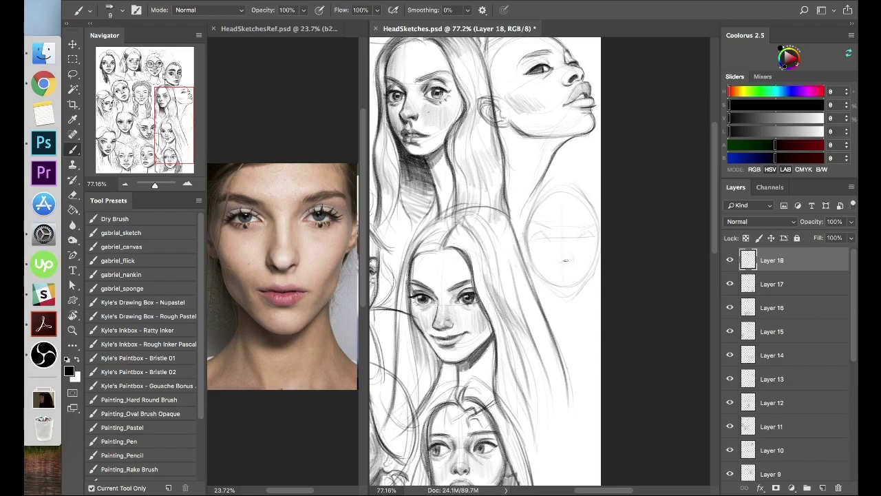
Sketch the Layer 18 face's closed eye shapes, nose and jawline, reposition the sketch, and outline its hairline and top bun.
drag(539, 240, 550, 239)
mouse_move(582, 200)
mouse_down()
mouse_move(539, 210)
mouse_move(532, 262)
mouse_move(562, 297)
mouse_move(580, 295)
mouse_move(594, 273)
mouse_up()
key(v)
drag(573, 221, 598, 216)
key(b)
drag(545, 186, 595, 181)
drag(553, 158, 532, 187)
drag(534, 238, 546, 232)
mouse_move(545, 232)
mouse_down()
mouse_move(551, 242)
mouse_move(593, 236)
mouse_up()
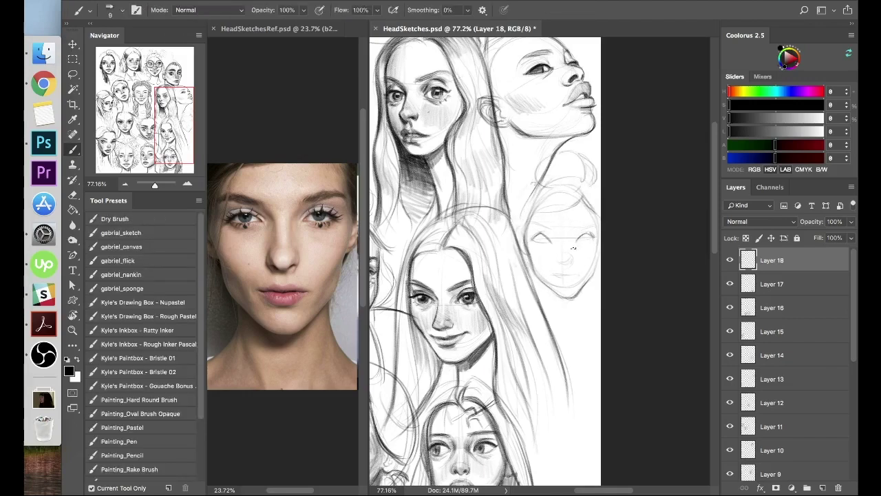
Define the Layer 18 face's nose, lips and eye outlines, and fill in dark eyebrows.
scroll(562, 252, up, 1)
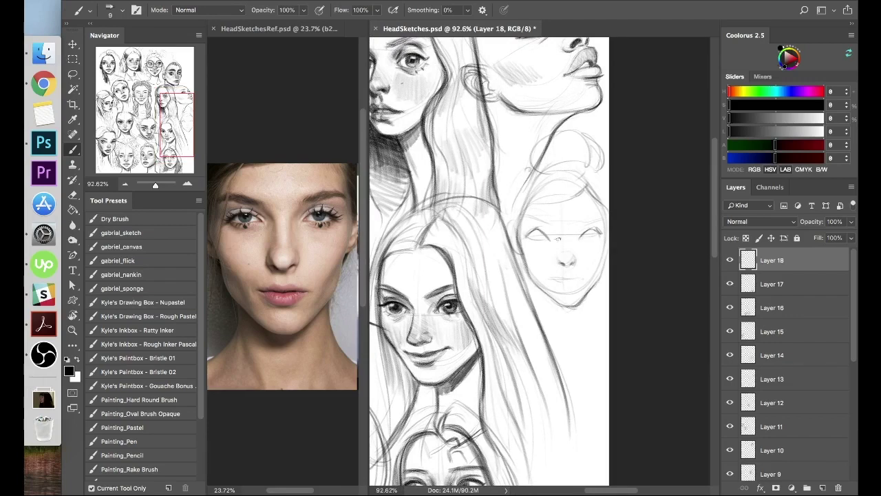
mouse_move(562, 262)
mouse_down()
mouse_move(571, 260)
mouse_move(578, 285)
mouse_up()
mouse_move(529, 239)
mouse_down()
mouse_move(596, 236)
mouse_move(542, 236)
mouse_up()
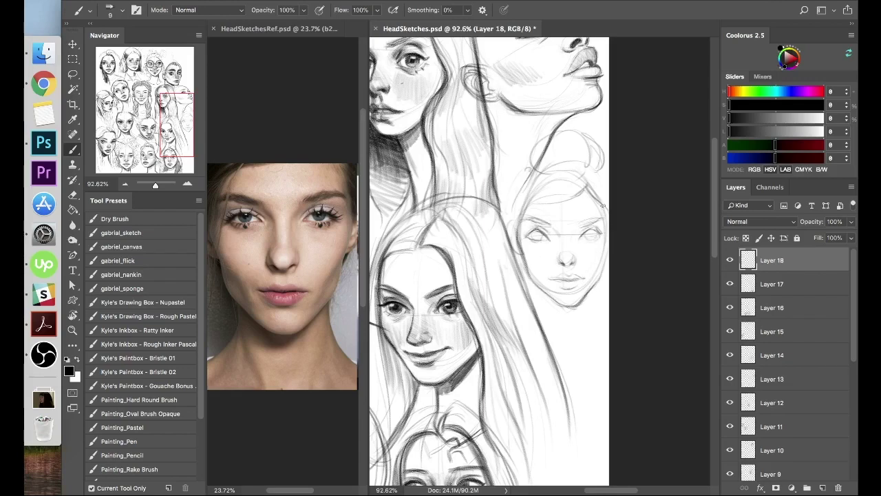
mouse_move(550, 228)
mouse_down()
mouse_move(557, 238)
mouse_move(534, 223)
mouse_move(523, 203)
mouse_move(515, 248)
mouse_move(573, 264)
mouse_up()
drag(580, 222, 603, 219)
drag(533, 223, 554, 221)
mouse_move(579, 223)
mouse_down()
mouse_move(603, 218)
mouse_move(600, 230)
mouse_up()
drag(525, 234, 602, 233)
drag(527, 238, 543, 233)
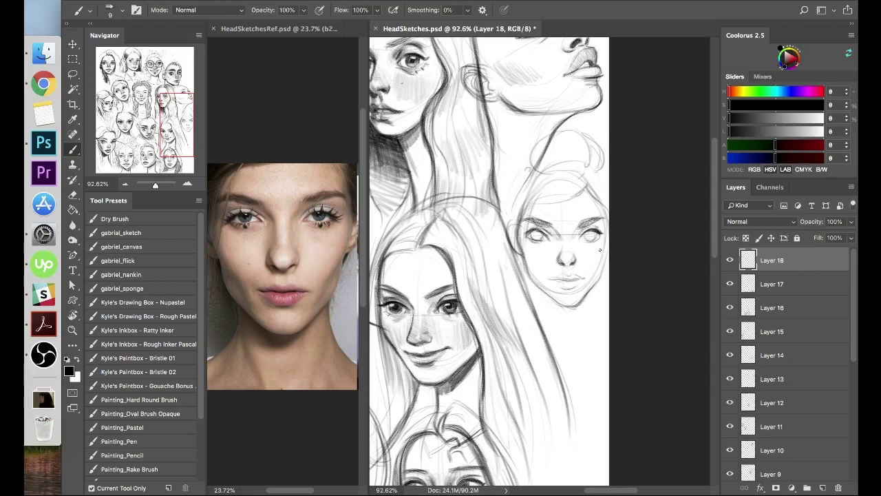
Darken the Layer 18 face's jaw and chin contour and shade its lips.
drag(608, 256, 582, 297)
drag(530, 268, 554, 299)
drag(532, 270, 570, 306)
mouse_move(565, 290)
mouse_down()
mouse_move(580, 289)
mouse_move(582, 301)
mouse_up()
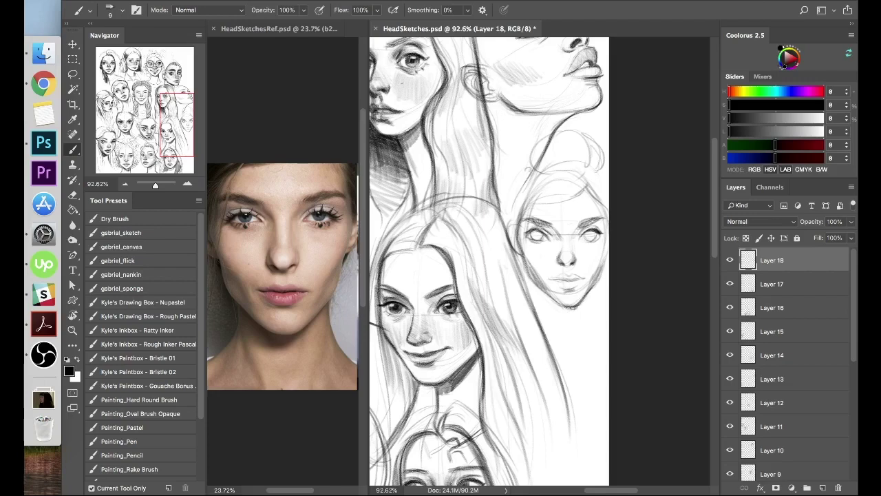
drag(521, 255, 532, 283)
drag(530, 277, 543, 289)
drag(606, 258, 592, 285)
mouse_move(550, 279)
mouse_down()
mouse_move(584, 279)
mouse_move(567, 289)
mouse_move(582, 281)
mouse_up()
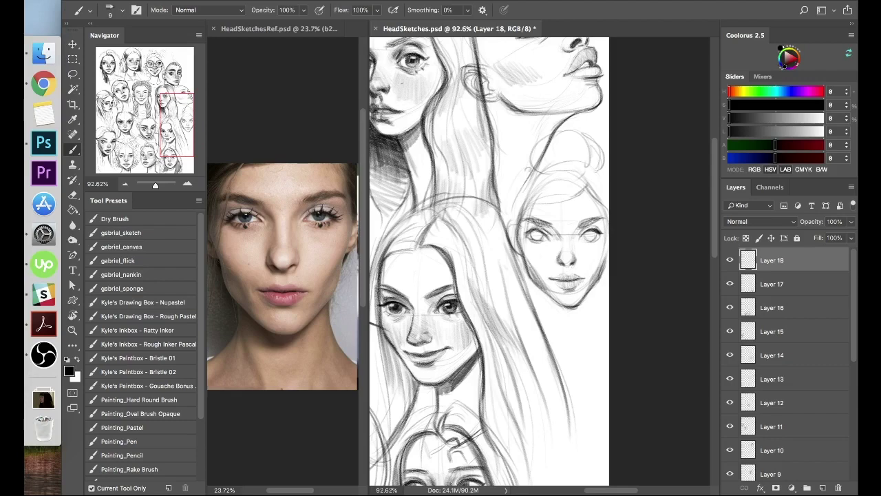
Draw the Layer 18 face's pupils, upper lashes and clumped lower lashes with dot accents.
drag(534, 234, 594, 237)
drag(524, 238, 534, 243)
drag(588, 231, 600, 232)
mouse_move(524, 236)
mouse_down()
mouse_move(584, 234)
mouse_move(588, 243)
mouse_up()
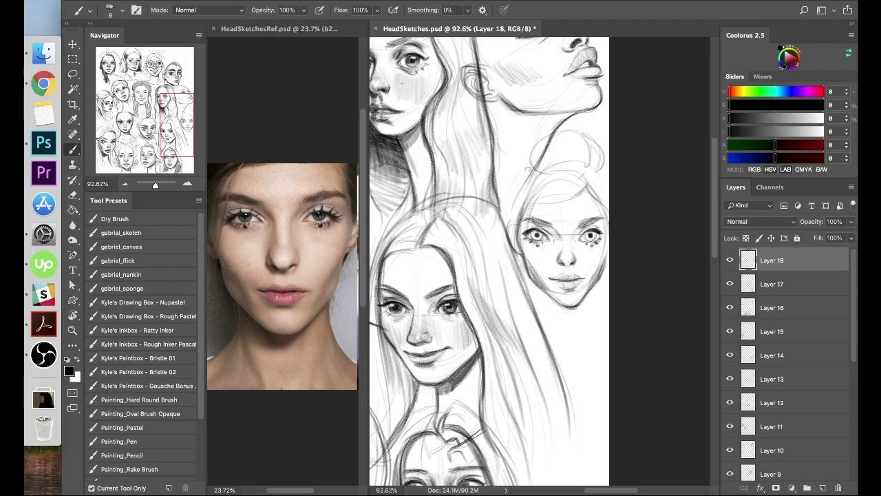
Draw the Layer 18 head's swept-back hair, top bun and neck lines, and strengthen the lower lip.
drag(514, 236, 601, 168)
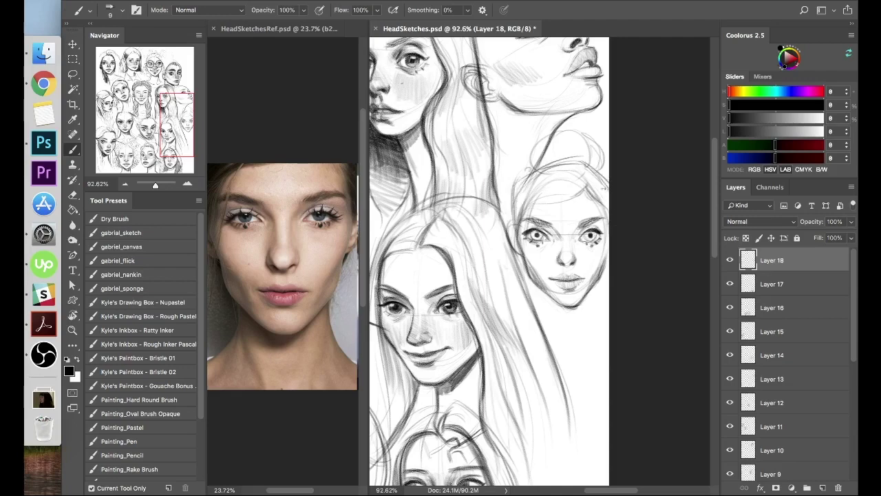
drag(522, 203, 568, 337)
drag(609, 253, 575, 365)
key(super+z)
drag(609, 289, 580, 355)
mouse_move(529, 227)
mouse_down()
mouse_move(582, 174)
mouse_move(590, 188)
mouse_up()
mouse_move(516, 223)
mouse_down()
mouse_move(511, 246)
mouse_move(522, 259)
mouse_up()
mouse_move(534, 169)
mouse_down()
mouse_move(594, 140)
mouse_move(596, 166)
mouse_up()
mouse_move(557, 282)
mouse_down()
mouse_move(576, 281)
mouse_move(575, 292)
mouse_move(580, 272)
mouse_up()
Shade the irises of the Layer 18 face and touch up the eyes in black and white.
key(x)
drag(535, 233, 543, 238)
drag(587, 234, 592, 239)
mouse_move(535, 229)
mouse_down()
mouse_move(541, 237)
mouse_move(599, 237)
mouse_up()
key(x)
key(x)
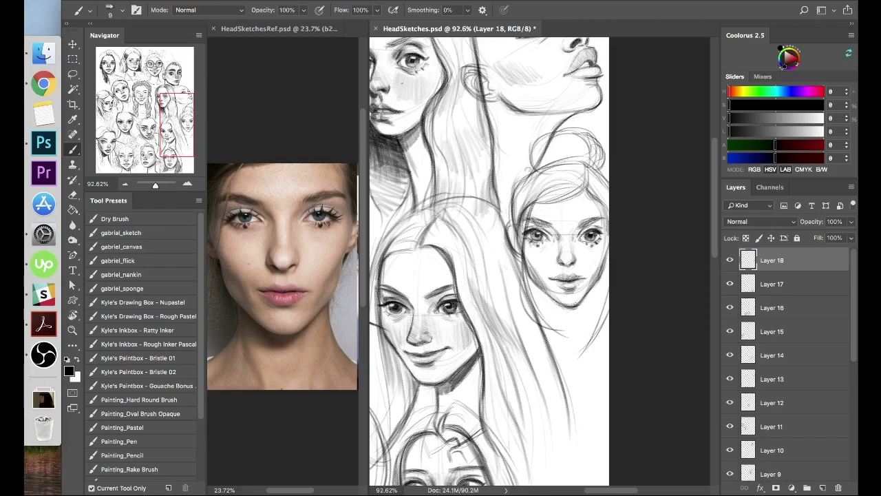
Hide the frontal close-up reference layer in HeadSketchesRef.psd to reveal the curly-haired portrait, and return to the page's empty upper corner.
scroll(570, 303, down, 3)
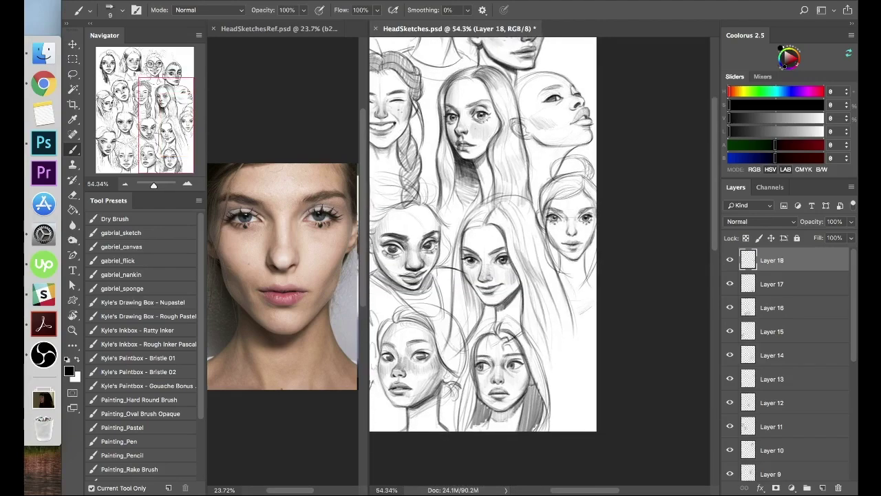
scroll(597, 298, up, 4)
click(279, 29)
click(731, 356)
click(567, 193)
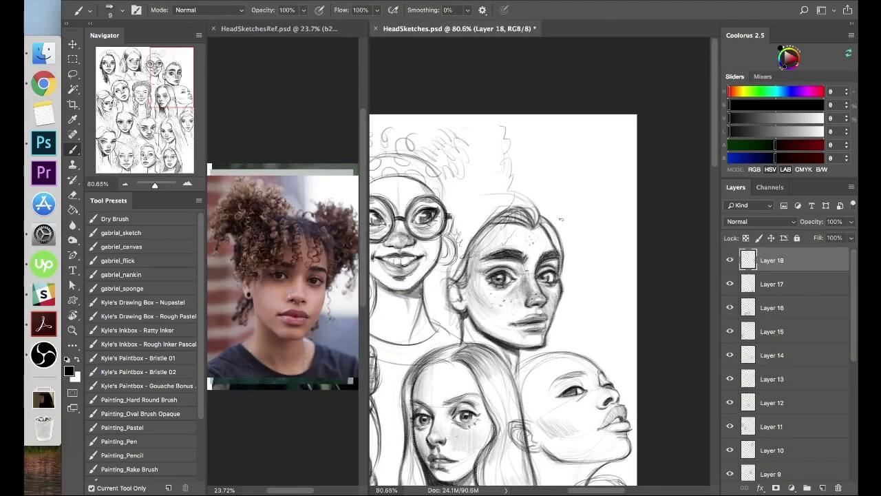
On a new Layer 19, lightly sketch and position a head oval with centre and eye guidelines above the freckled head.
drag(609, 145, 578, 238)
drag(598, 152, 590, 240)
drag(549, 178, 619, 189)
scroll(610, 219, up, 1)
drag(608, 221, 584, 252)
key(v)
key(l)
key(b)
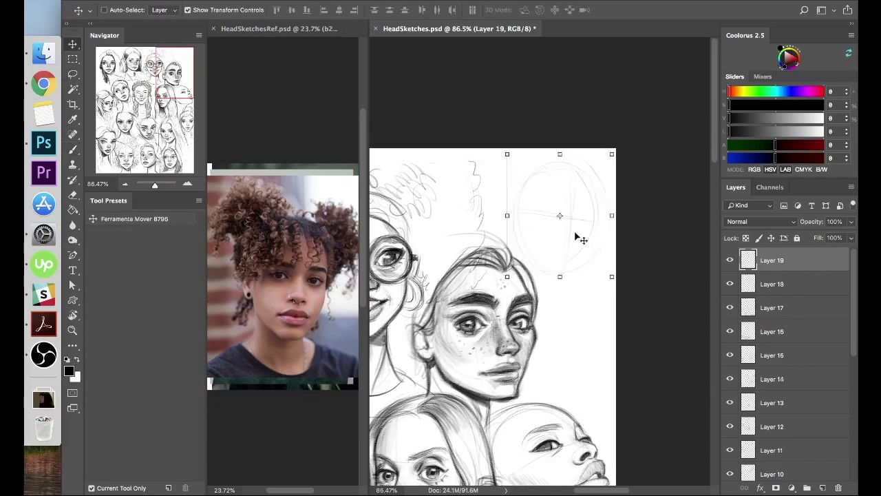
key(alt+shift+super+n)
Sketch the Layer 19 face's chin, eyes, nose and full lips, and add small curls over the forehead.
drag(570, 275, 569, 307)
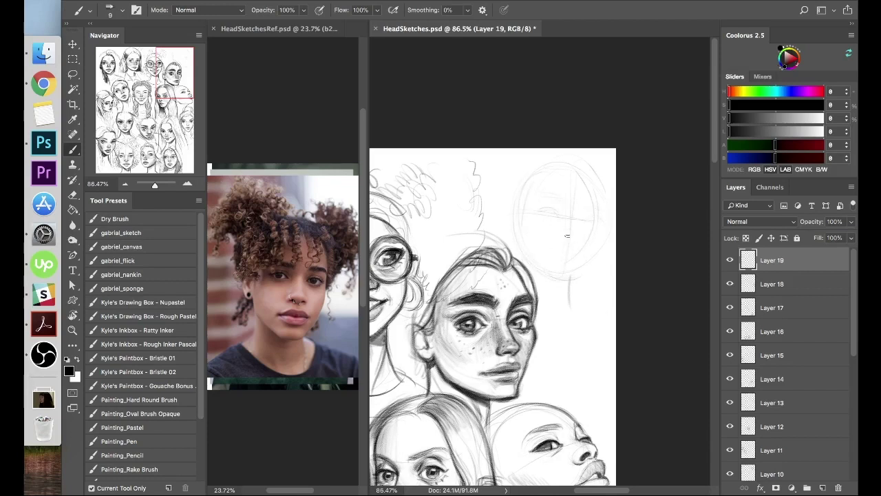
key(super+z)
mouse_move(580, 258)
mouse_down()
mouse_move(568, 279)
mouse_move(571, 303)
mouse_up()
key(e)
key(b)
drag(568, 171, 567, 188)
drag(591, 172, 594, 203)
mouse_move(564, 236)
mouse_down()
mouse_move(587, 241)
mouse_move(551, 253)
mouse_move(590, 259)
mouse_move(579, 269)
mouse_move(570, 237)
mouse_move(577, 239)
mouse_move(552, 208)
mouse_move(546, 212)
mouse_move(591, 228)
mouse_up()
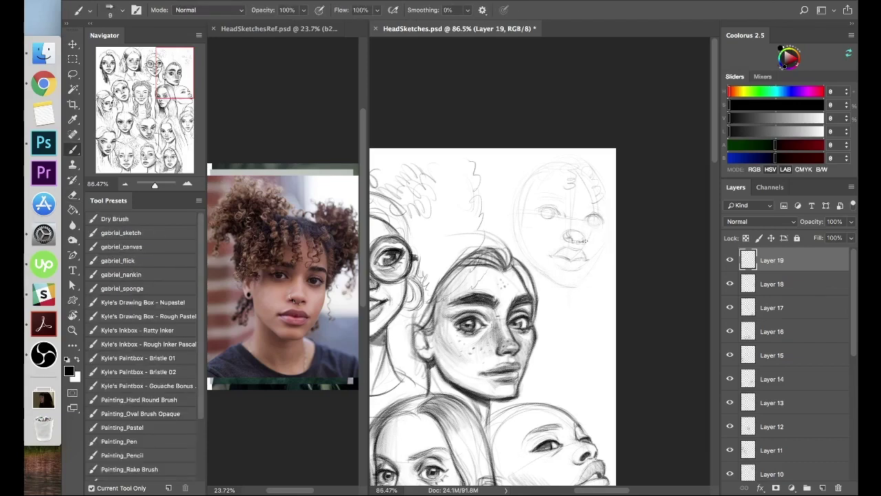
Sketch the Layer 19 face's eyebrows, cheek and jaw contours, and the curls and ear beside the face.
drag(546, 205, 603, 202)
drag(538, 211, 558, 207)
mouse_move(612, 240)
mouse_down()
mouse_move(610, 221)
mouse_move(597, 270)
mouse_move(566, 286)
mouse_up()
mouse_move(522, 221)
mouse_down()
mouse_move(527, 258)
mouse_move(544, 272)
mouse_up()
mouse_move(520, 239)
mouse_down()
mouse_move(505, 213)
mouse_move(512, 186)
mouse_up()
drag(526, 174, 521, 218)
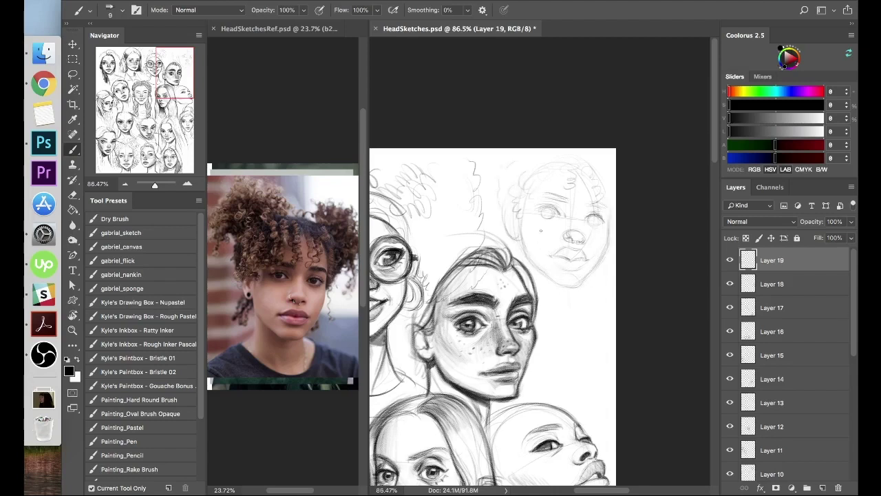
Sketch the Layer 19 figure's curved shirt neckline and define its nostrils and upper eyelids.
drag(582, 310, 566, 336)
mouse_move(607, 289)
mouse_down()
mouse_move(581, 305)
mouse_move(576, 341)
mouse_up()
mouse_move(587, 214)
mouse_down()
mouse_move(604, 217)
mouse_move(584, 218)
mouse_up()
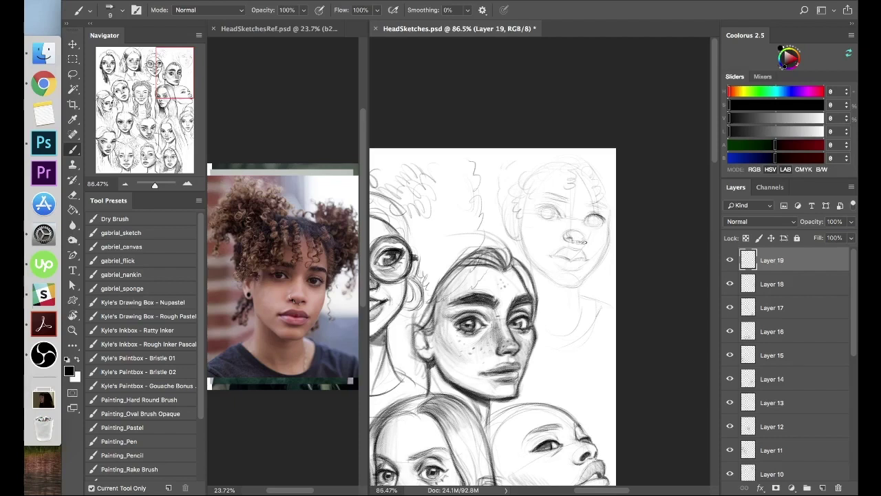
mouse_move(591, 205)
mouse_down()
mouse_move(610, 208)
mouse_move(599, 210)
mouse_up()
drag(536, 206, 557, 207)
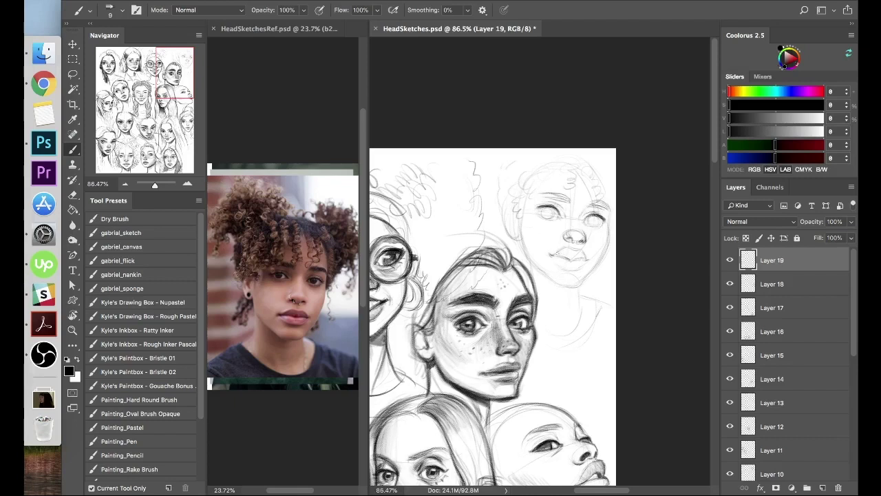
Darken the Layer 19 face's lips, lashes and jaw contour, and shade its irises and lips.
drag(550, 254, 593, 261)
drag(588, 219, 593, 225)
drag(543, 209, 554, 214)
mouse_move(563, 252)
mouse_down()
mouse_move(577, 259)
mouse_move(582, 246)
mouse_move(581, 270)
mouse_up()
drag(527, 253, 561, 282)
mouse_move(521, 228)
mouse_down()
mouse_move(532, 265)
mouse_move(580, 282)
mouse_move(609, 239)
mouse_move(611, 212)
mouse_up()
mouse_move(534, 207)
mouse_down()
mouse_move(591, 221)
mouse_move(515, 240)
mouse_move(582, 237)
mouse_move(551, 253)
mouse_move(578, 269)
mouse_up()
key(x)
key(x)
key(x)
key(x)
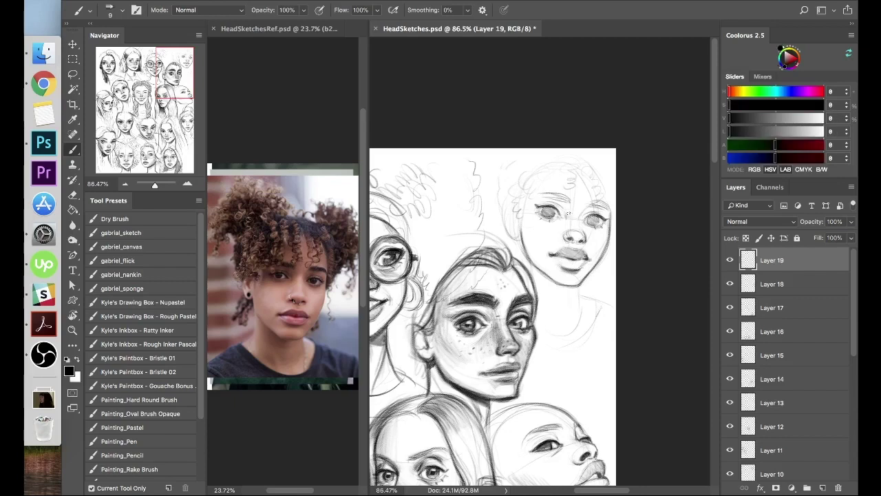
Fill in thick dark eyebrows on the Layer 19 face and deepen its pupils and lashes.
mouse_move(543, 197)
mouse_down()
mouse_move(571, 192)
mouse_move(553, 191)
mouse_up()
mouse_move(592, 208)
mouse_down()
mouse_move(612, 201)
mouse_move(601, 214)
mouse_up()
mouse_move(541, 209)
mouse_down()
mouse_move(594, 224)
mouse_move(602, 214)
mouse_up()
mouse_move(542, 218)
mouse_down()
mouse_move(556, 207)
mouse_move(603, 216)
mouse_up()
key(x)
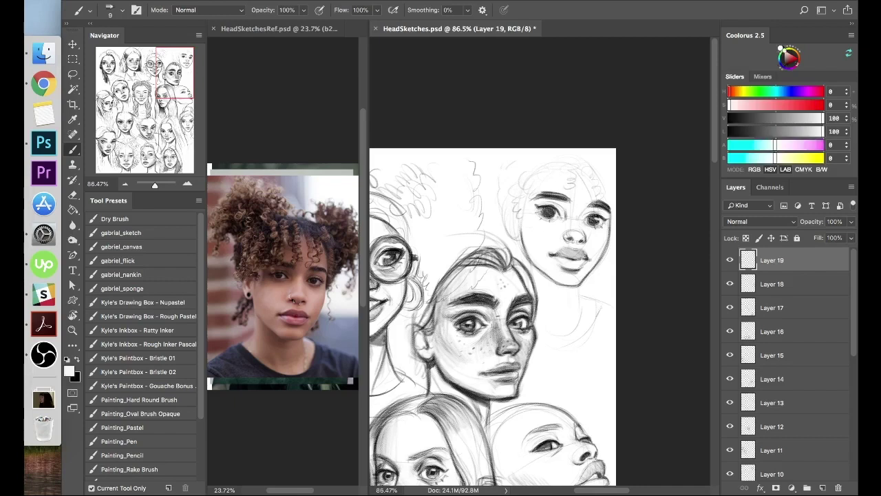
key(x)
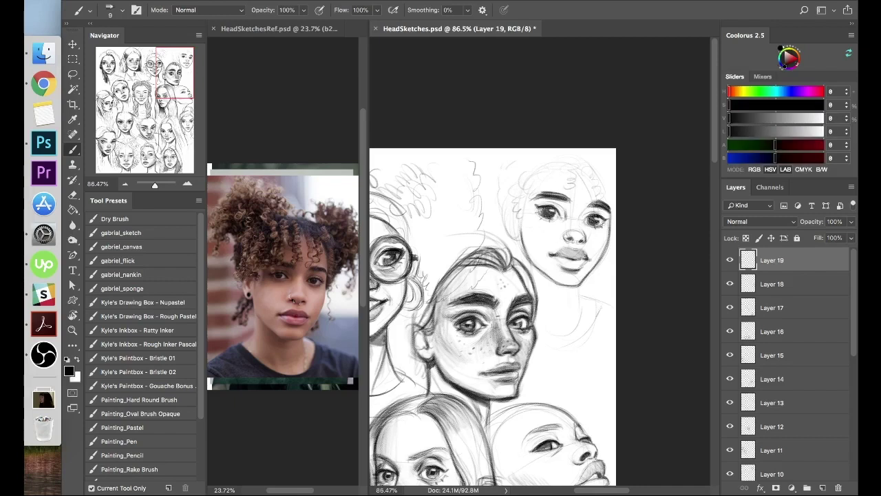
Strengthen the Layer 19 figure's jaw edge and draw its neck, shoulder and T-shirt neckline.
key(x)
key(x)
mouse_move(531, 265)
mouse_down()
mouse_move(564, 293)
mouse_move(579, 292)
mouse_move(535, 272)
mouse_up()
drag(522, 234, 532, 270)
mouse_move(578, 287)
mouse_down()
mouse_move(585, 326)
mouse_move(596, 304)
mouse_up()
drag(542, 334, 587, 339)
mouse_move(597, 300)
mouse_down()
mouse_move(571, 343)
mouse_move(616, 311)
mouse_up()
mouse_move(597, 301)
mouse_down()
mouse_move(584, 340)
mouse_move(542, 348)
mouse_up()
Draw the Layer 19 head's ear with its earring and add looping curls around the forehead and crown.
drag(515, 221, 514, 237)
mouse_move(510, 190)
mouse_down()
mouse_move(506, 169)
mouse_move(531, 158)
mouse_move(537, 178)
mouse_move(574, 168)
mouse_move(499, 154)
mouse_up()
drag(518, 239, 521, 259)
drag(512, 211, 513, 228)
drag(613, 188, 612, 223)
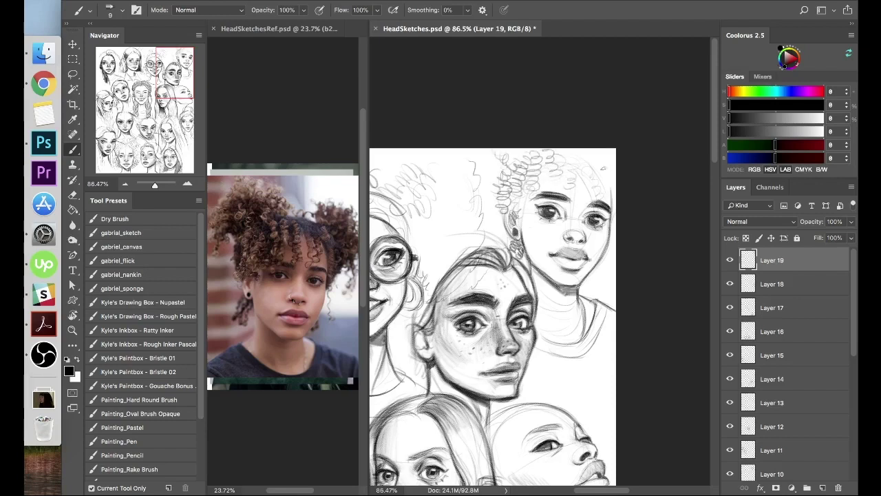
mouse_move(585, 163)
mouse_down()
mouse_move(571, 180)
mouse_move(596, 157)
mouse_move(613, 206)
mouse_up()
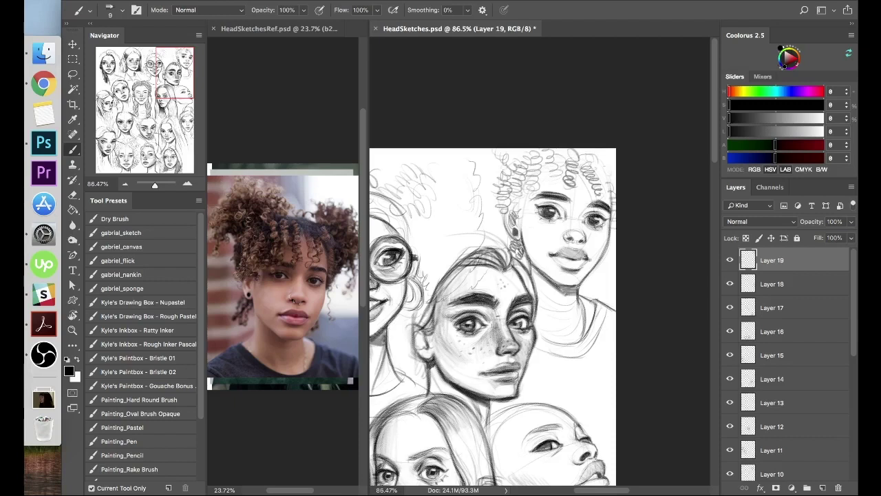
drag(501, 166, 503, 155)
mouse_move(522, 219)
mouse_down()
mouse_move(530, 168)
mouse_move(549, 160)
mouse_up()
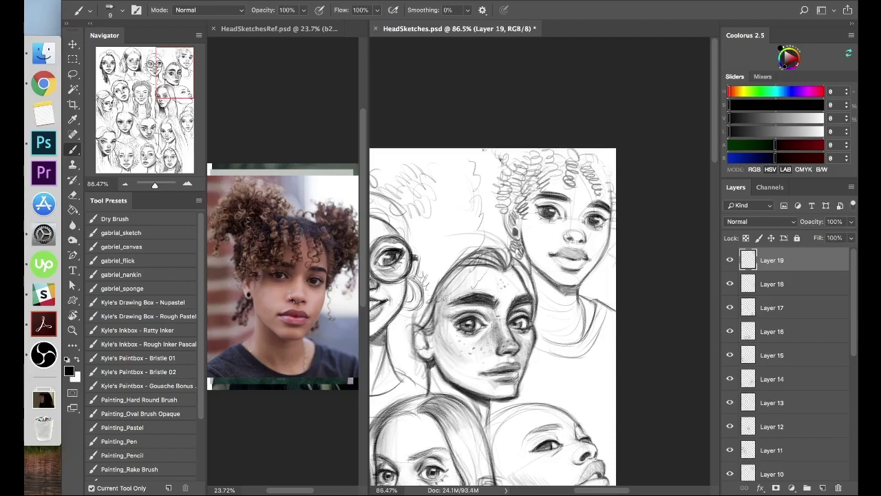
Shade the Layer 19 face's nose, eyelids and lips, and hatch across the nose bridge.
drag(565, 239, 581, 232)
mouse_move(561, 204)
mouse_down()
mouse_move(571, 214)
mouse_move(546, 197)
mouse_up()
drag(584, 217, 596, 204)
mouse_move(559, 256)
mouse_down()
mouse_move(585, 254)
mouse_move(575, 267)
mouse_up()
key(x)
key(x)
drag(578, 230, 580, 218)
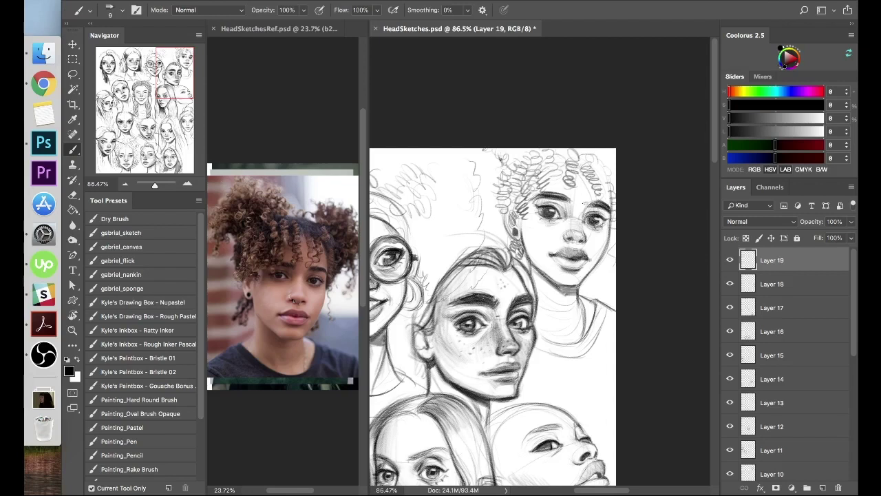
Hatch light shading over the Layer 19 face's nose bridge, both cheeks and jaw.
mouse_move(581, 224)
mouse_down()
mouse_move(594, 208)
mouse_move(570, 208)
mouse_up()
drag(521, 222, 539, 249)
drag(603, 252, 605, 237)
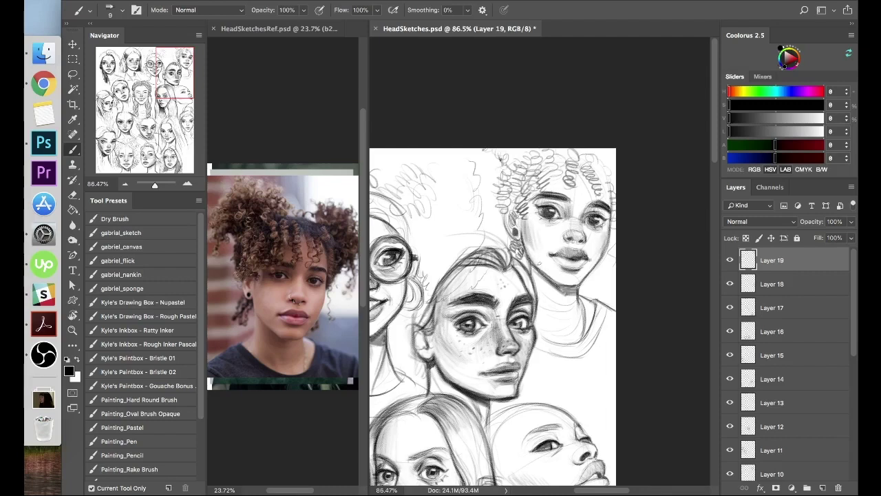
mouse_move(569, 284)
mouse_down()
mouse_move(584, 279)
mouse_move(607, 238)
mouse_up()
drag(528, 223, 544, 252)
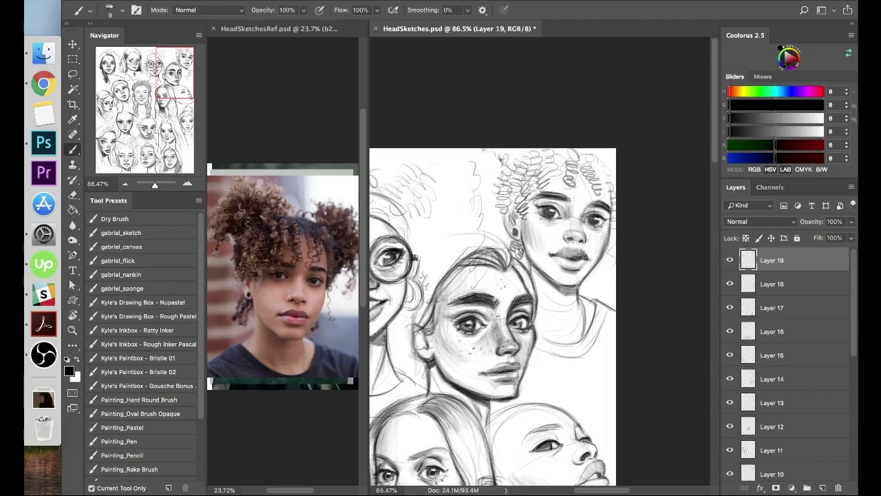
Refine the Layer 19 face's nose and lips with black shading and white highlights.
key(x)
drag(576, 221, 579, 232)
key(x)
key(x)
key(x)
mouse_move(567, 222)
mouse_down()
mouse_move(557, 237)
mouse_move(592, 238)
mouse_up()
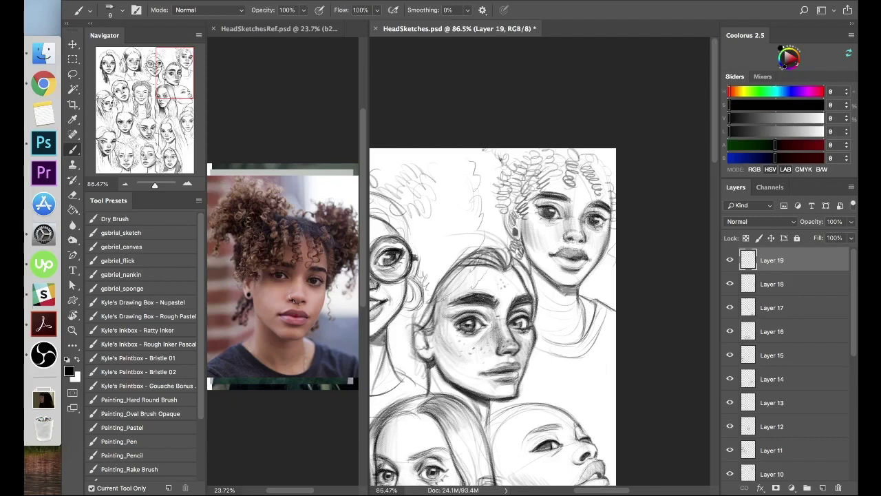
key(x)
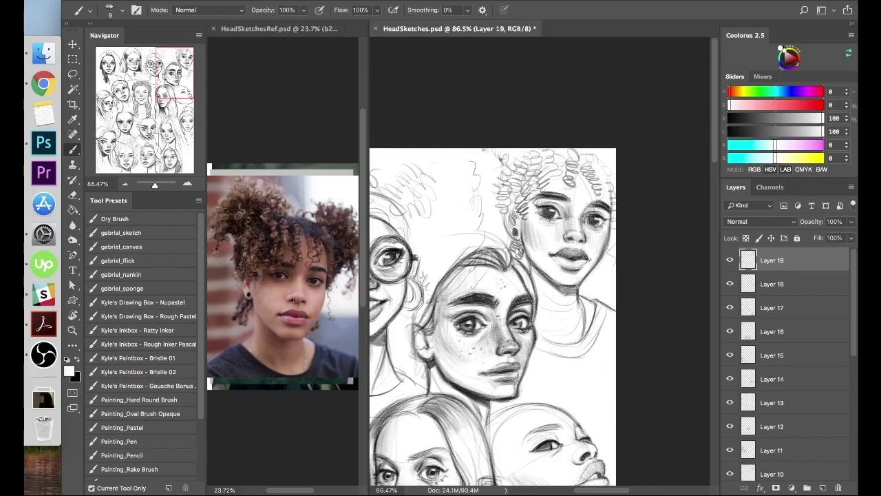
key(x)
drag(582, 264, 560, 266)
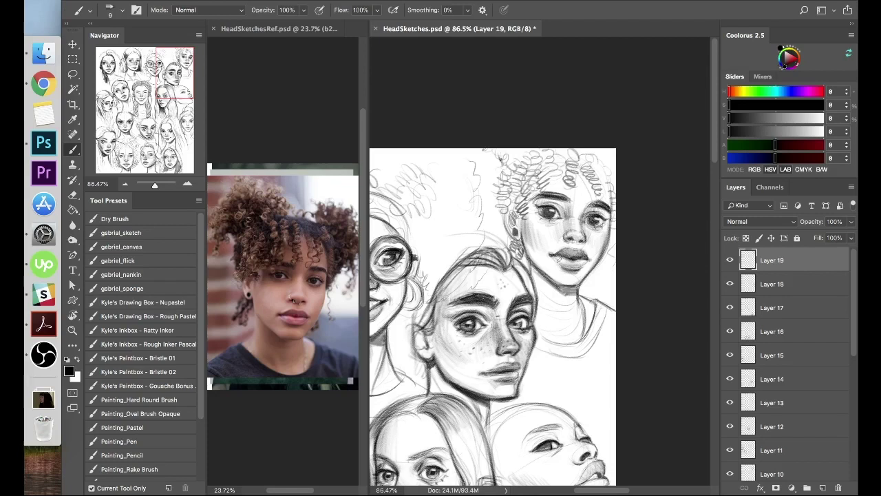
key(x)
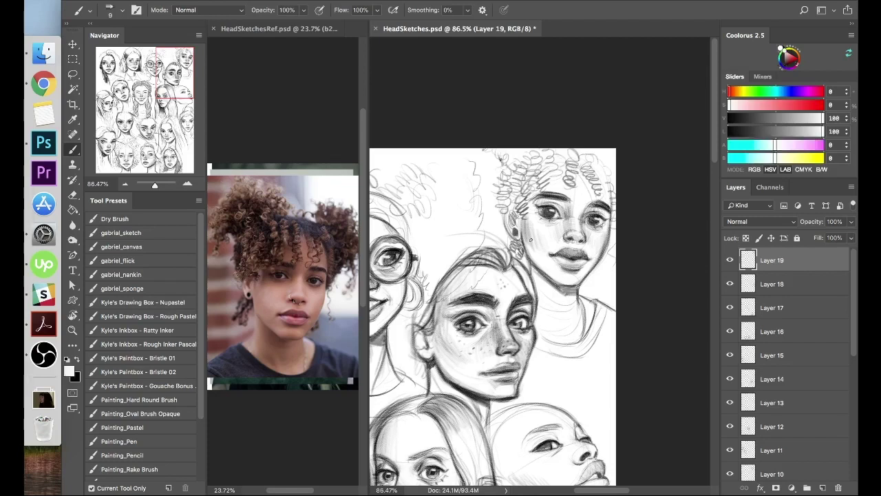
key(x)
key(x)
key(x)
key(x)
key(x)
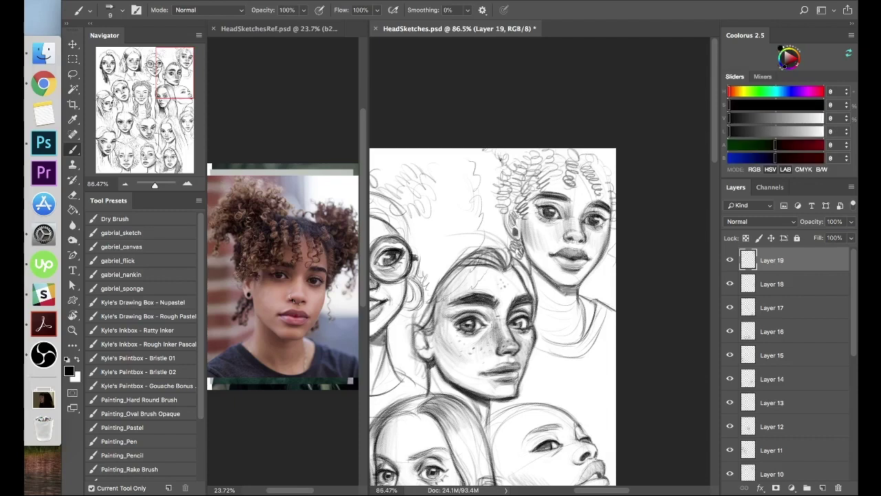
Hide the curly-haired portrait layer in HeadSketchesRef.psd to reveal the long-haired close-up, and return to HeadSketches.psd's empty lower corner.
alt+click(590, 319)
drag(590, 319, 654, 385)
drag(682, 427, 623, 356)
click(279, 29)
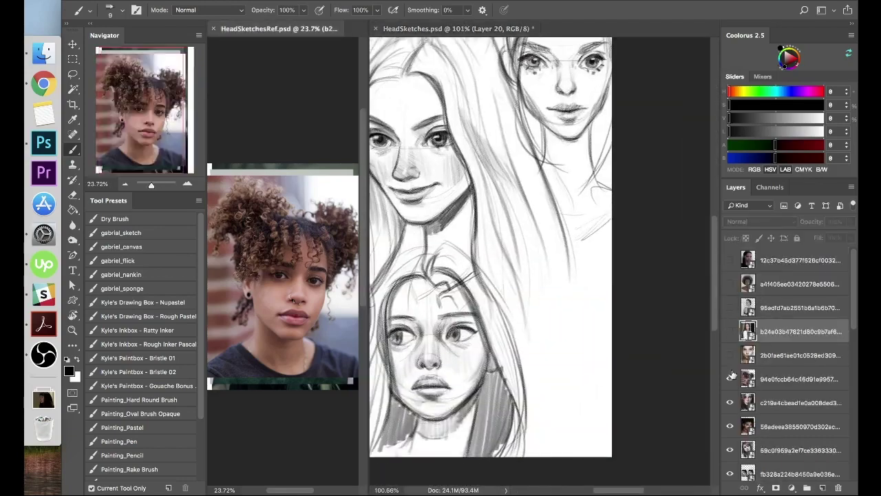
click(730, 375)
click(457, 29)
Add Layer 20 and lightly sketch a head oval with centre, brow, eye, nose, mouth and chin guidelines below the Layer 18 head.
click(823, 487)
drag(523, 298, 522, 301)
drag(555, 307, 557, 376)
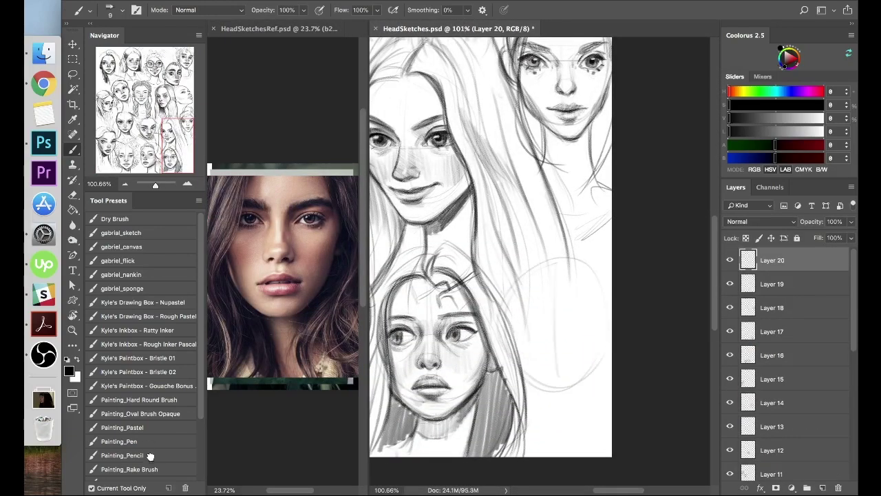
drag(522, 320, 614, 315)
mouse_move(515, 320)
mouse_down()
mouse_move(540, 319)
mouse_move(549, 303)
mouse_up()
drag(565, 303, 595, 299)
mouse_move(546, 353)
mouse_down()
mouse_move(564, 355)
mouse_move(541, 373)
mouse_up()
mouse_move(563, 368)
mouse_down()
mouse_move(581, 374)
mouse_move(570, 388)
mouse_up()
drag(544, 408, 569, 406)
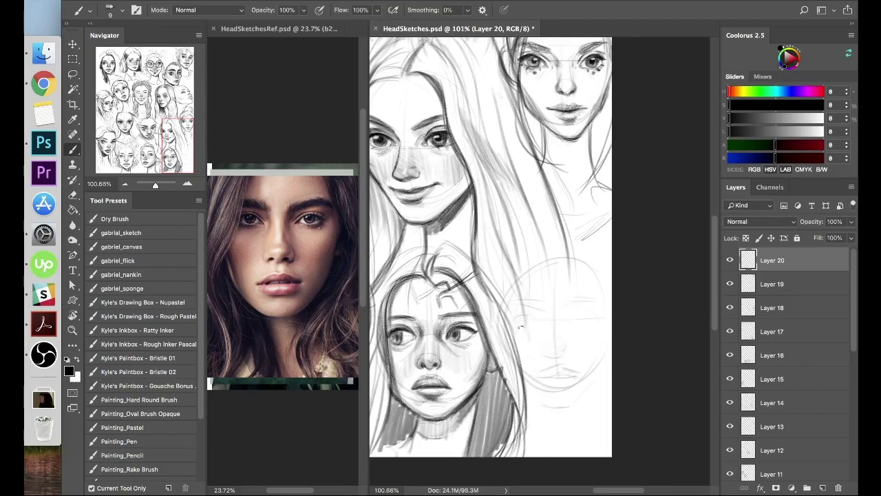
Define the Layer 20 face's side contour, brows, upper eyelids, nose, lips and chin with light strokes over the guidelines.
drag(571, 260, 607, 307)
drag(517, 299, 545, 298)
drag(512, 310, 541, 309)
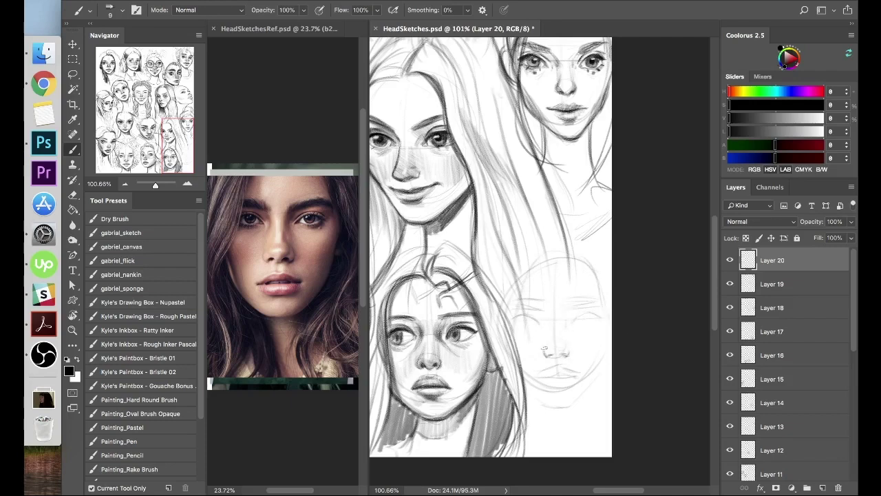
mouse_move(557, 337)
mouse_down()
mouse_move(579, 375)
mouse_move(531, 379)
mouse_move(582, 377)
mouse_move(544, 379)
mouse_move(570, 387)
mouse_move(568, 372)
mouse_move(570, 407)
mouse_move(595, 382)
mouse_move(580, 401)
mouse_up()
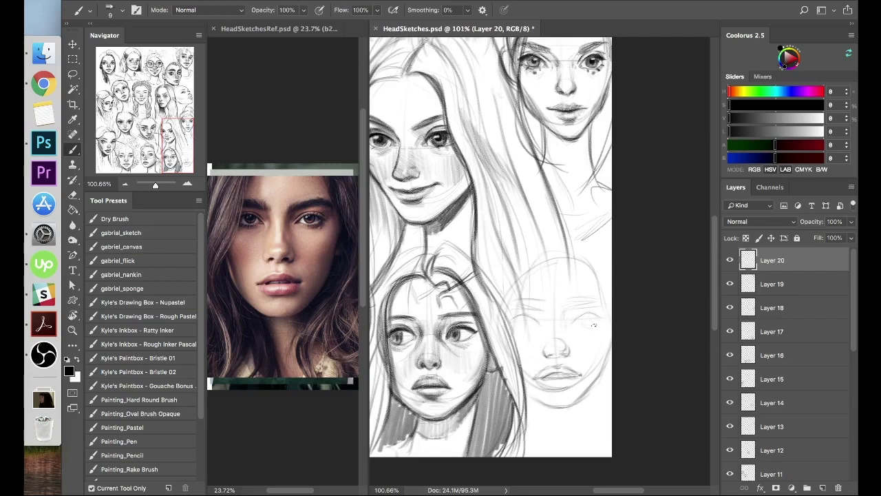
Sketch the Layer 20 face's hairline and temple contours, and outline both almond-shaped eyes beneath the brow lines.
drag(580, 300, 604, 301)
mouse_move(515, 334)
mouse_down()
mouse_move(529, 271)
mouse_move(577, 252)
mouse_up()
drag(541, 255, 519, 320)
drag(588, 259, 610, 322)
drag(525, 305, 547, 311)
drag(521, 317, 538, 327)
drag(516, 329, 536, 331)
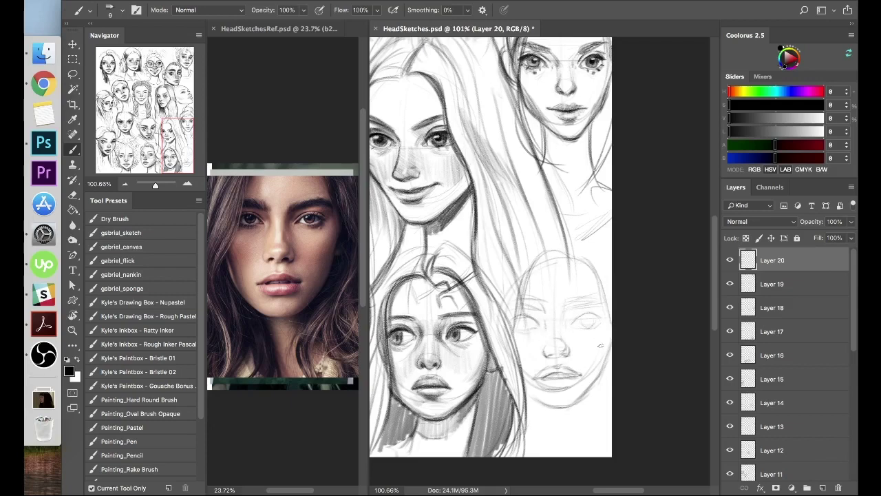
drag(575, 322, 602, 318)
mouse_move(516, 320)
mouse_down()
mouse_move(565, 331)
mouse_move(593, 314)
mouse_up()
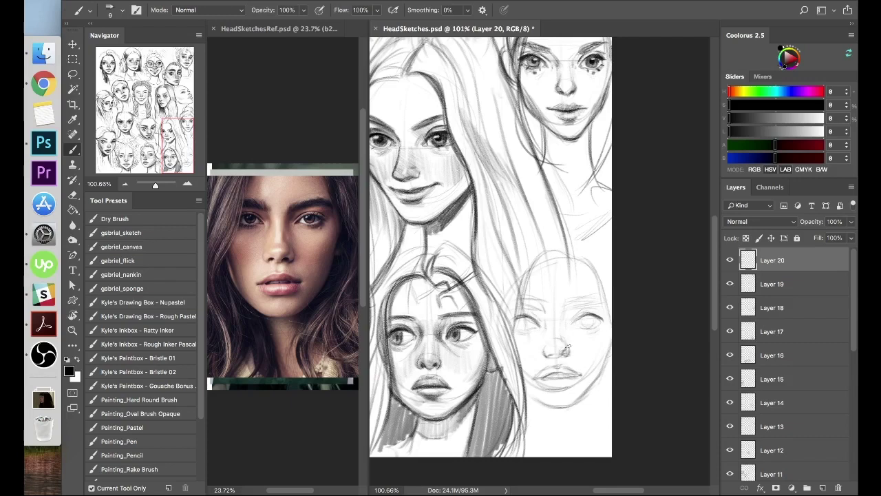
Hatch in both Layer 20 eyebrows, outline the round irises and darken the jawline contour.
mouse_move(579, 306)
mouse_down()
mouse_move(566, 307)
mouse_move(602, 298)
mouse_up()
drag(544, 303, 522, 303)
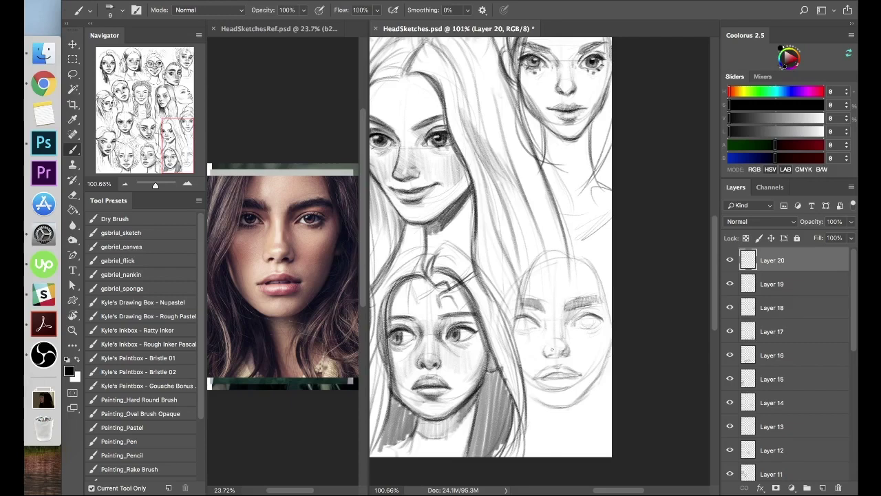
drag(583, 321, 590, 324)
drag(527, 320, 522, 327)
mouse_move(530, 382)
mouse_down()
mouse_move(562, 366)
mouse_move(580, 373)
mouse_move(544, 396)
mouse_move(559, 389)
mouse_move(568, 409)
mouse_move(531, 394)
mouse_move(559, 404)
mouse_move(584, 399)
mouse_move(609, 359)
mouse_up()
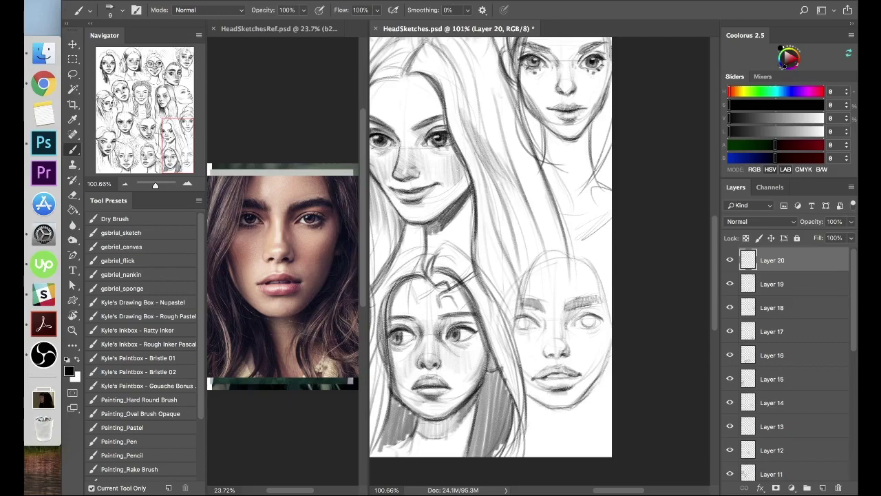
Strengthen the Layer 20 face's lips, eyelids and thick eyebrows, and darken its hairline around the forehead.
drag(546, 378, 573, 376)
drag(541, 319, 521, 309)
mouse_move(583, 326)
mouse_down()
mouse_move(601, 329)
mouse_move(605, 299)
mouse_up()
drag(522, 298, 540, 302)
drag(596, 263, 609, 318)
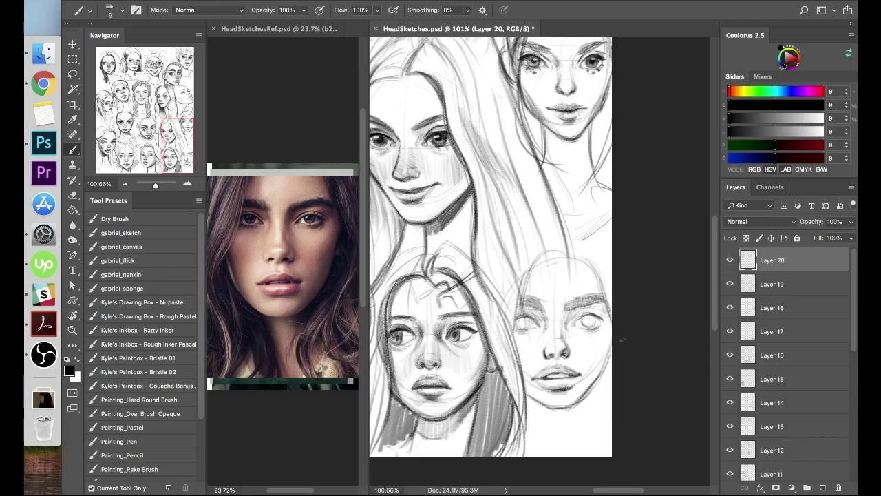
drag(574, 253, 610, 309)
mouse_move(533, 269)
mouse_down()
mouse_move(572, 251)
mouse_move(603, 288)
mouse_up()
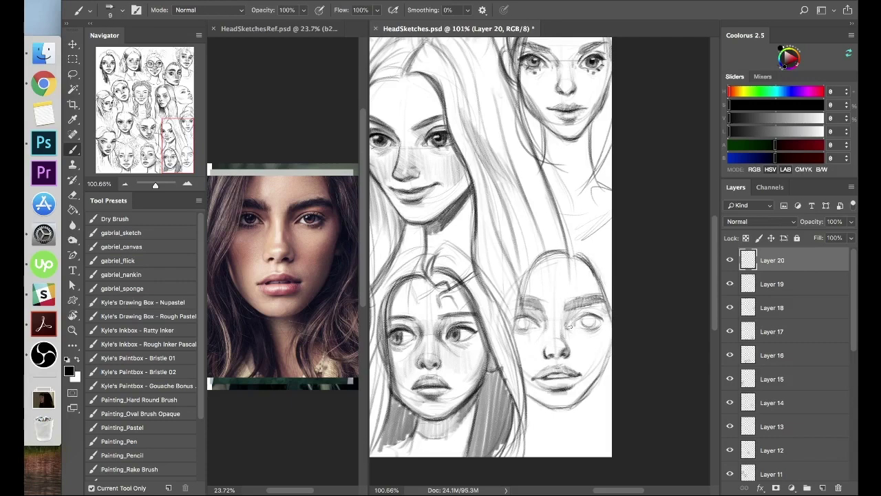
Shade the Layer 20 irises and pupils, darken the lash lines, and hatch light tone around the eyes and cheeks.
drag(584, 320, 596, 327)
drag(530, 318, 523, 329)
drag(585, 321, 594, 317)
drag(521, 318, 528, 325)
drag(582, 314, 598, 321)
drag(518, 318, 528, 329)
drag(584, 322, 597, 319)
mouse_move(518, 318)
mouse_down()
mouse_move(538, 325)
mouse_move(603, 316)
mouse_move(599, 311)
mouse_up()
drag(519, 316, 541, 320)
mouse_move(573, 321)
mouse_down()
mouse_move(604, 315)
mouse_move(582, 311)
mouse_up()
drag(518, 316, 577, 310)
mouse_move(566, 326)
mouse_down()
mouse_move(585, 307)
mouse_move(610, 318)
mouse_move(601, 324)
mouse_up()
mouse_move(517, 330)
mouse_down()
mouse_move(581, 341)
mouse_move(545, 349)
mouse_up()
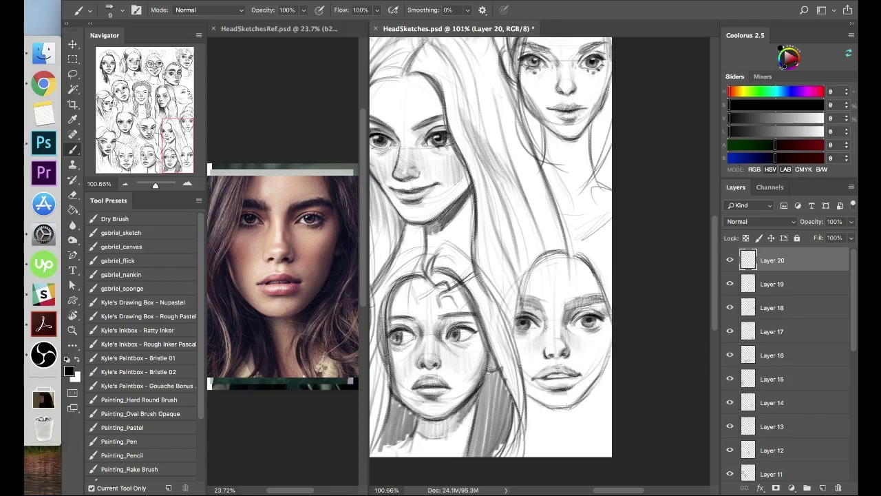
Darken the Layer 20 face's jaw, lips and thick eyebrows in black, and add white highlights to the eyes.
key(x)
key(x)
drag(610, 340, 579, 403)
mouse_move(527, 391)
mouse_down()
mouse_move(566, 407)
mouse_move(587, 392)
mouse_move(581, 379)
mouse_move(538, 383)
mouse_move(579, 378)
mouse_move(544, 386)
mouse_move(575, 379)
mouse_move(541, 371)
mouse_move(568, 371)
mouse_move(550, 370)
mouse_up()
mouse_move(565, 307)
mouse_down()
mouse_move(594, 303)
mouse_move(531, 303)
mouse_up()
drag(594, 331, 600, 325)
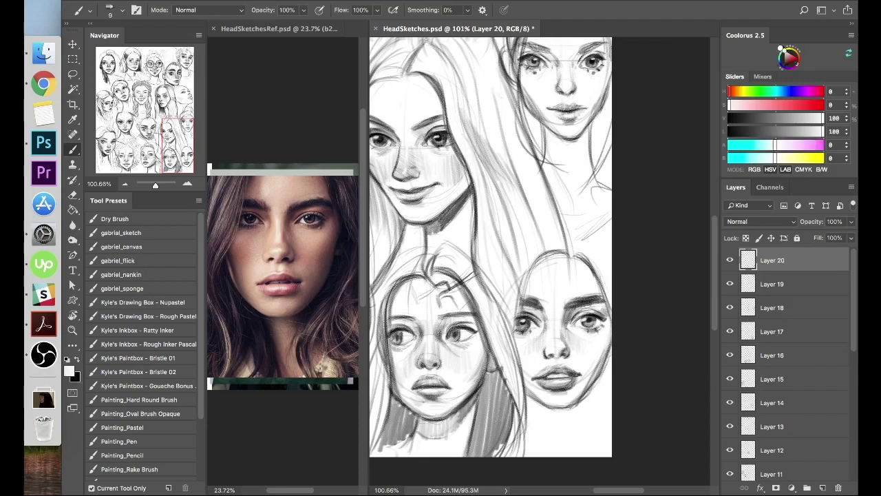
Draw the Layer 20 head's neck lines and long loose hair strands falling from a central parting past the shoulders.
drag(533, 267, 513, 344)
drag(525, 277, 508, 355)
drag(544, 406, 557, 455)
drag(540, 411, 544, 455)
drag(612, 384, 578, 451)
drag(611, 409, 590, 455)
drag(607, 367, 572, 454)
drag(575, 416, 568, 456)
drag(577, 254, 606, 296)
drag(558, 252, 528, 276)
drag(593, 220, 611, 242)
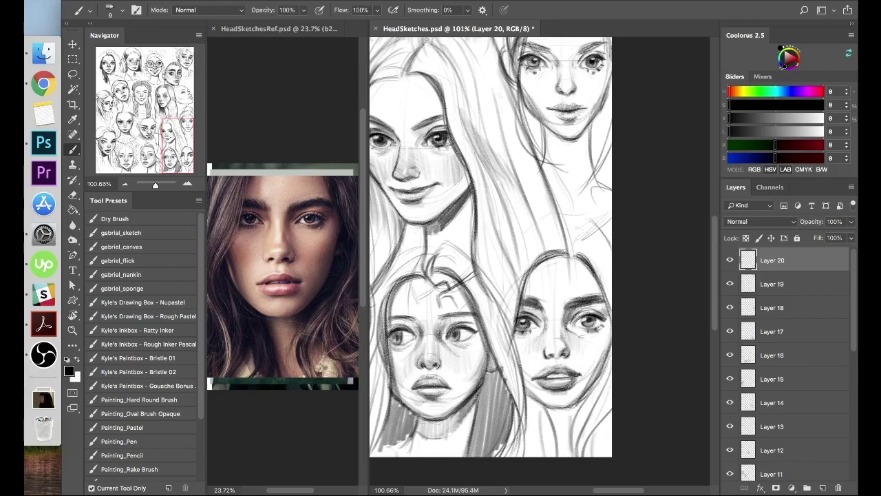
Hatch shading along the Layer 20 face's cheek and jaw, and deepen the lip and inner eye tones.
drag(610, 332, 597, 367)
drag(601, 350, 596, 372)
mouse_move(525, 378)
mouse_down()
mouse_move(540, 401)
mouse_move(538, 383)
mouse_up()
mouse_move(579, 376)
mouse_down()
mouse_move(588, 372)
mouse_move(548, 383)
mouse_up()
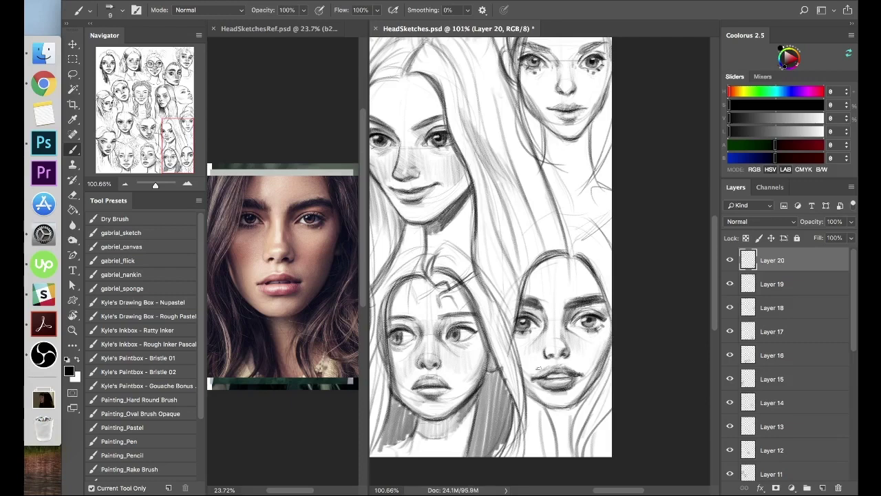
drag(583, 321, 574, 327)
mouse_move(541, 239)
mouse_down()
mouse_move(610, 239)
mouse_move(574, 257)
mouse_up()
key(super+z)
drag(516, 224, 601, 210)
key(super+z)
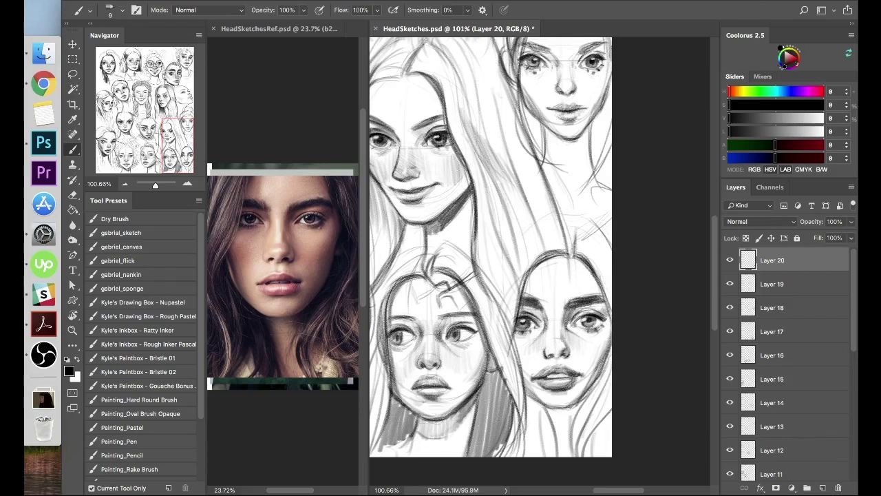
Shade the Layer 20 face's nose and refine it with alternating black tone and white highlights.
mouse_move(558, 338)
mouse_down()
mouse_move(551, 354)
mouse_move(559, 355)
mouse_up()
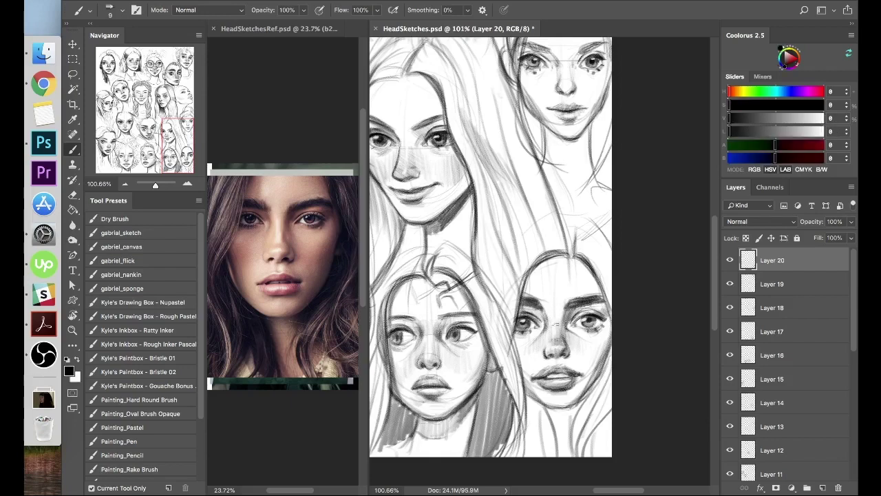
key(x)
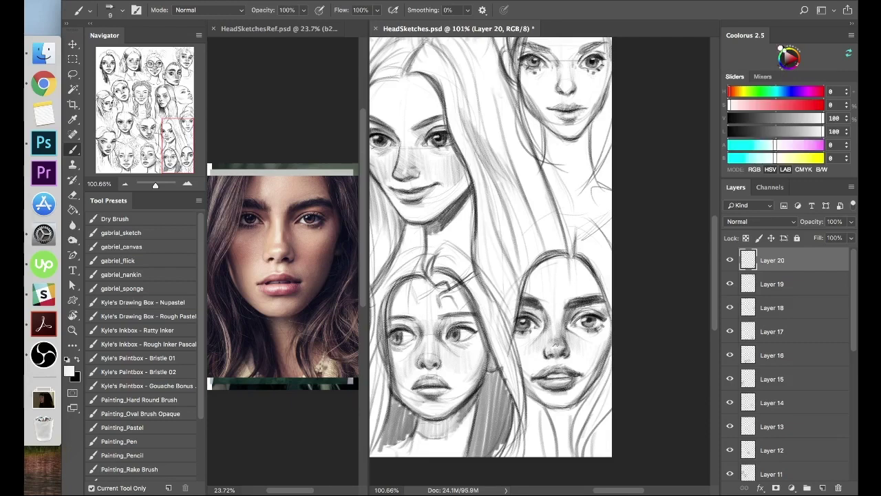
key(x)
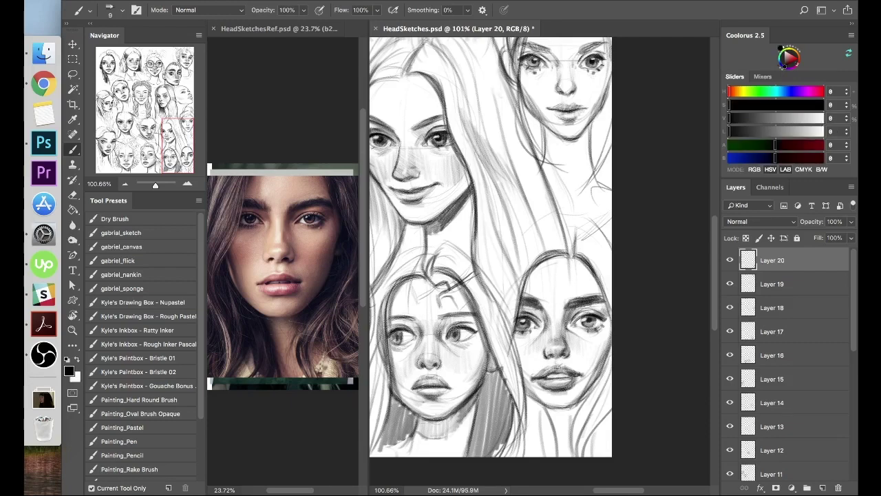
key(x)
key(x)
key(x)
key(x)
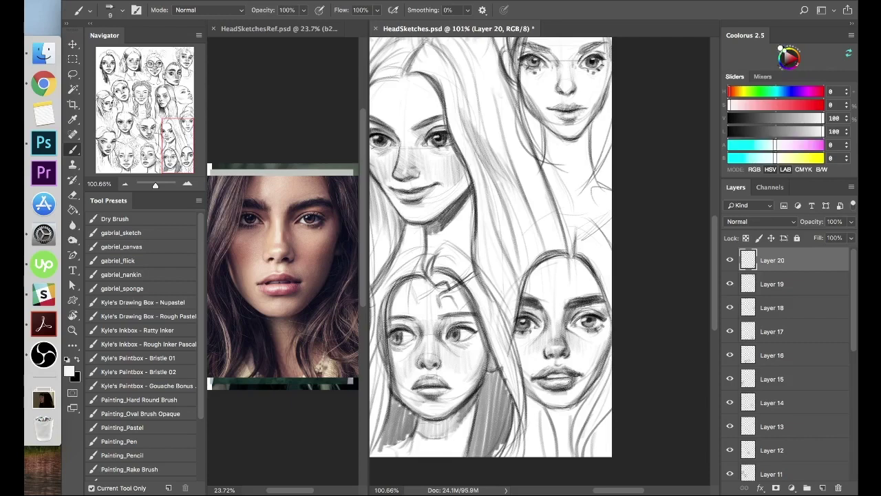
key(x)
key(x)
key(x)
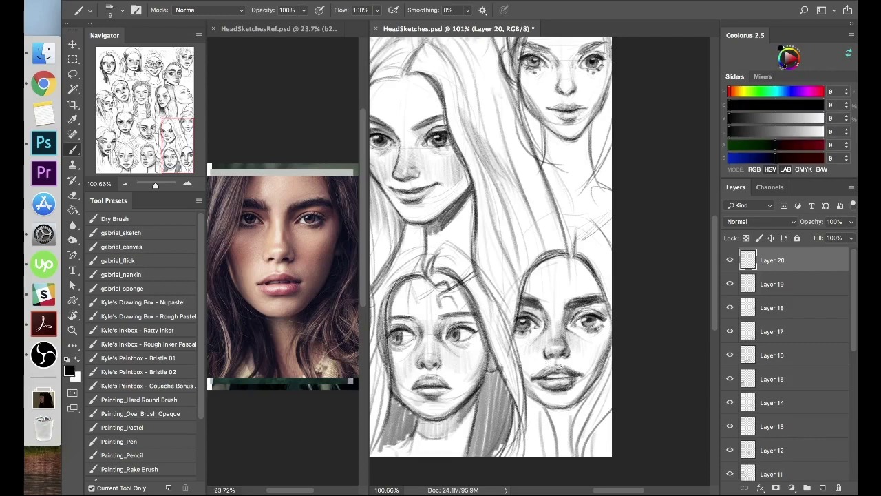
key(x)
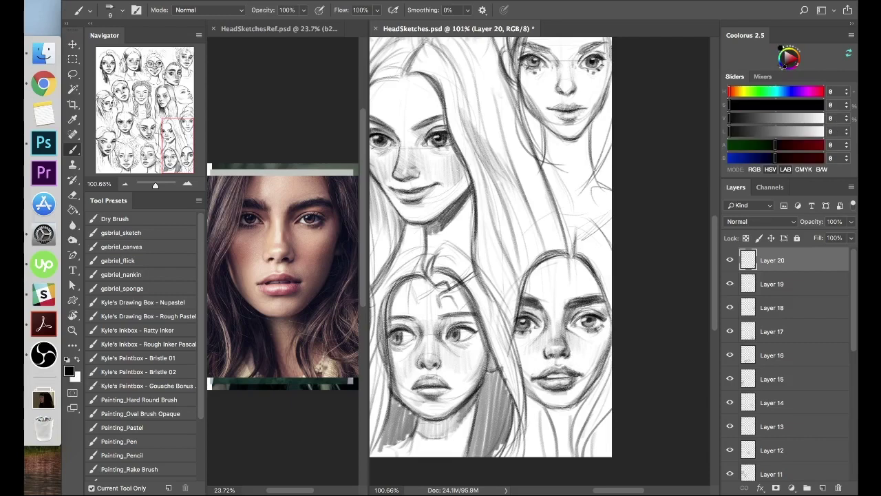